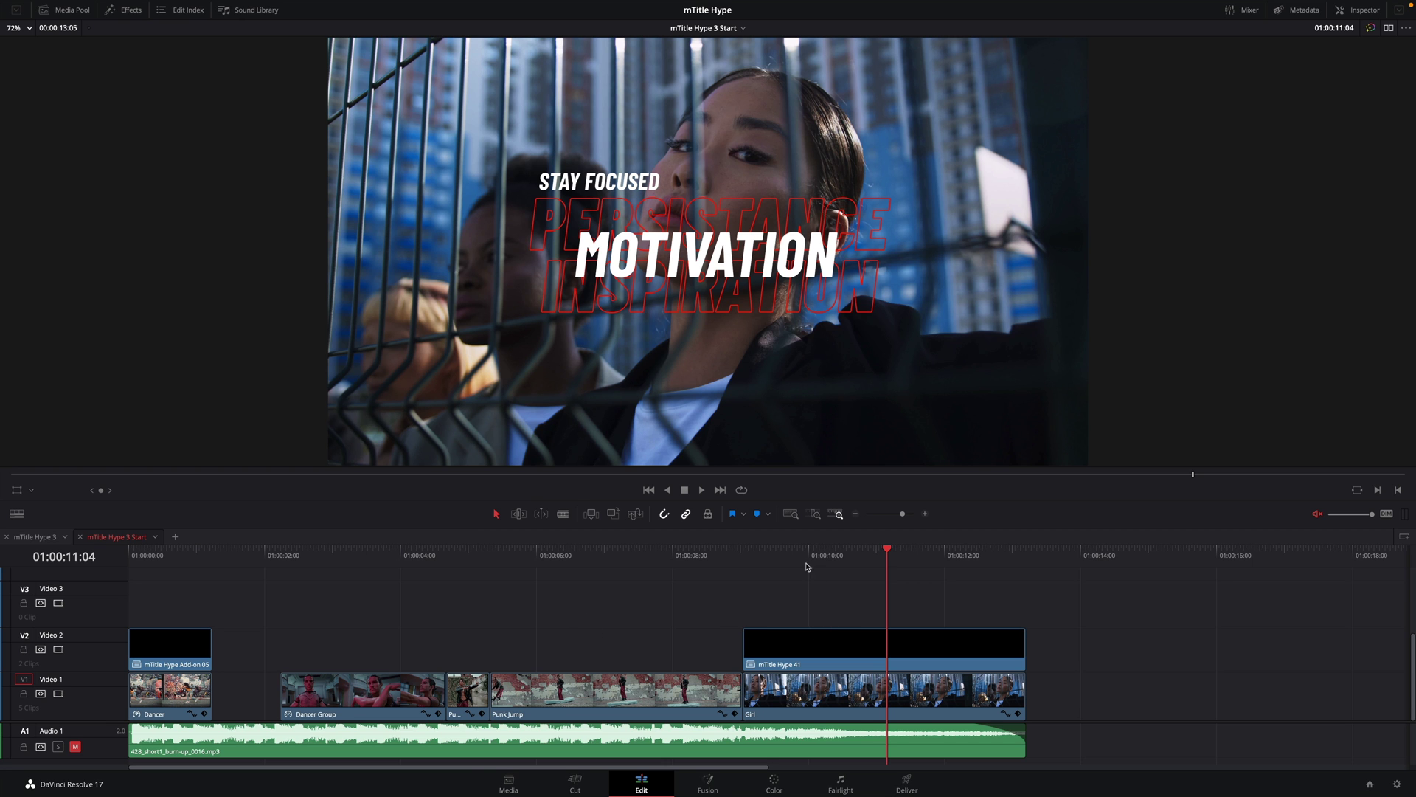
Step: Preview the edit, park the playhead near 01:00:04:24, and bring up the Effects library
left_click_drag(766, 557, 915, 571)
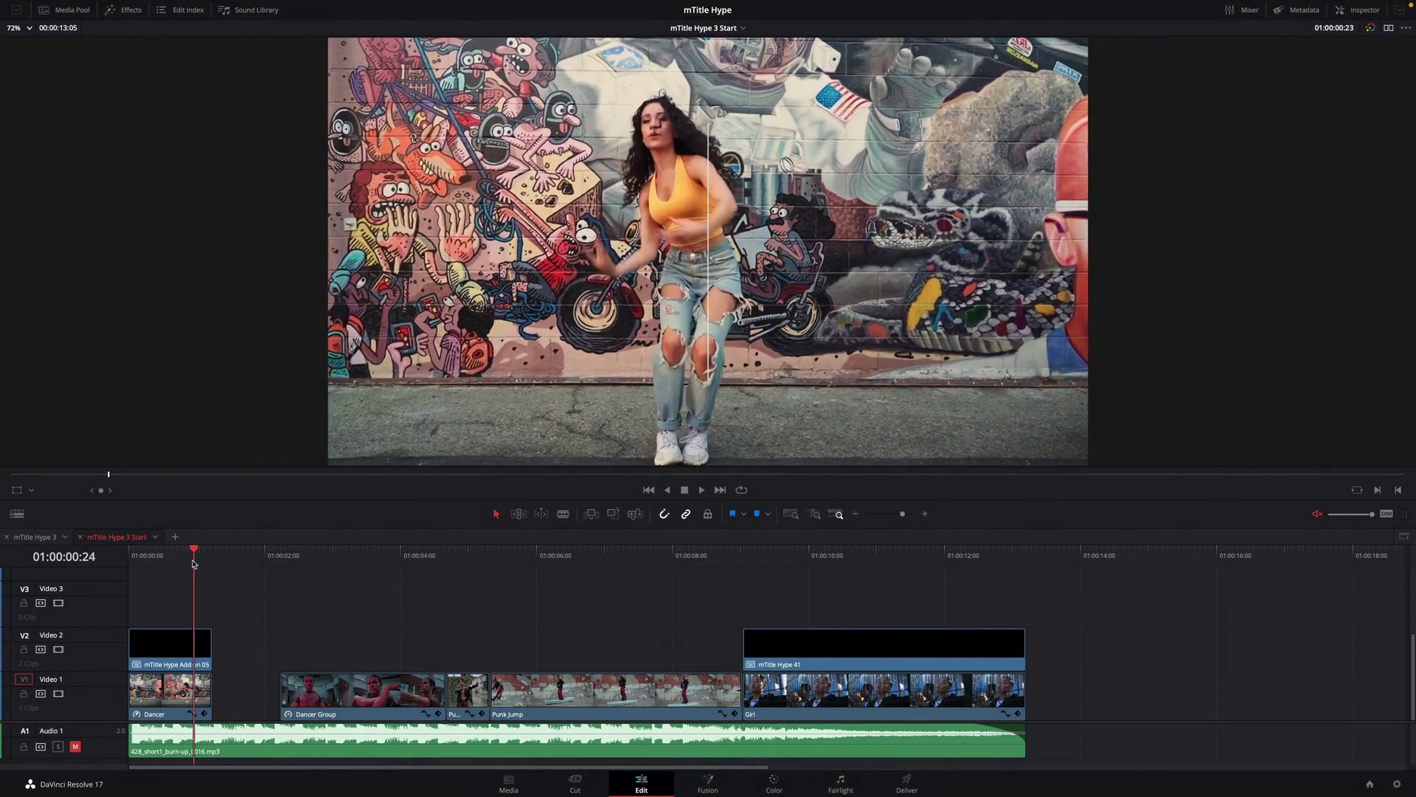
key("Home")
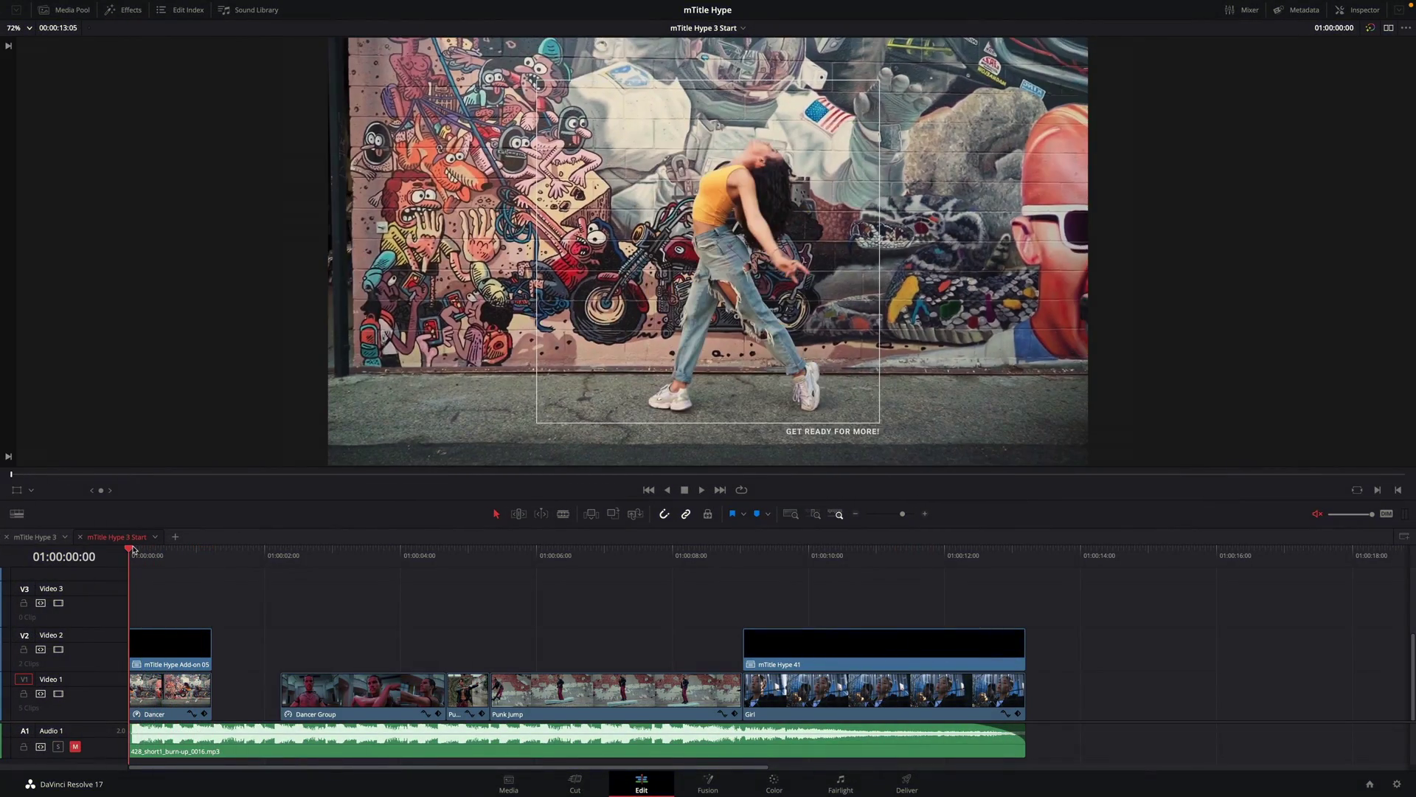
left_click(464, 559)
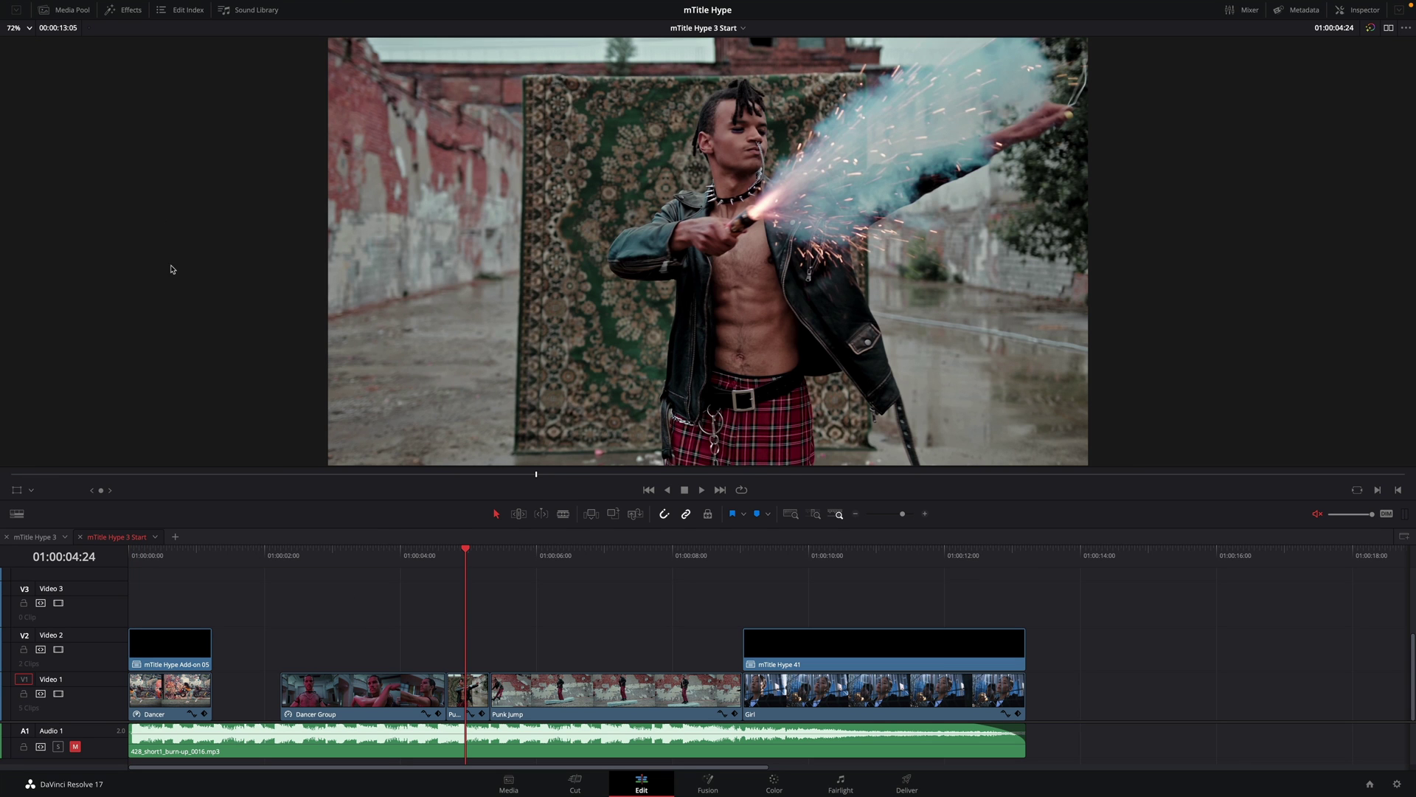
left_click(130, 13)
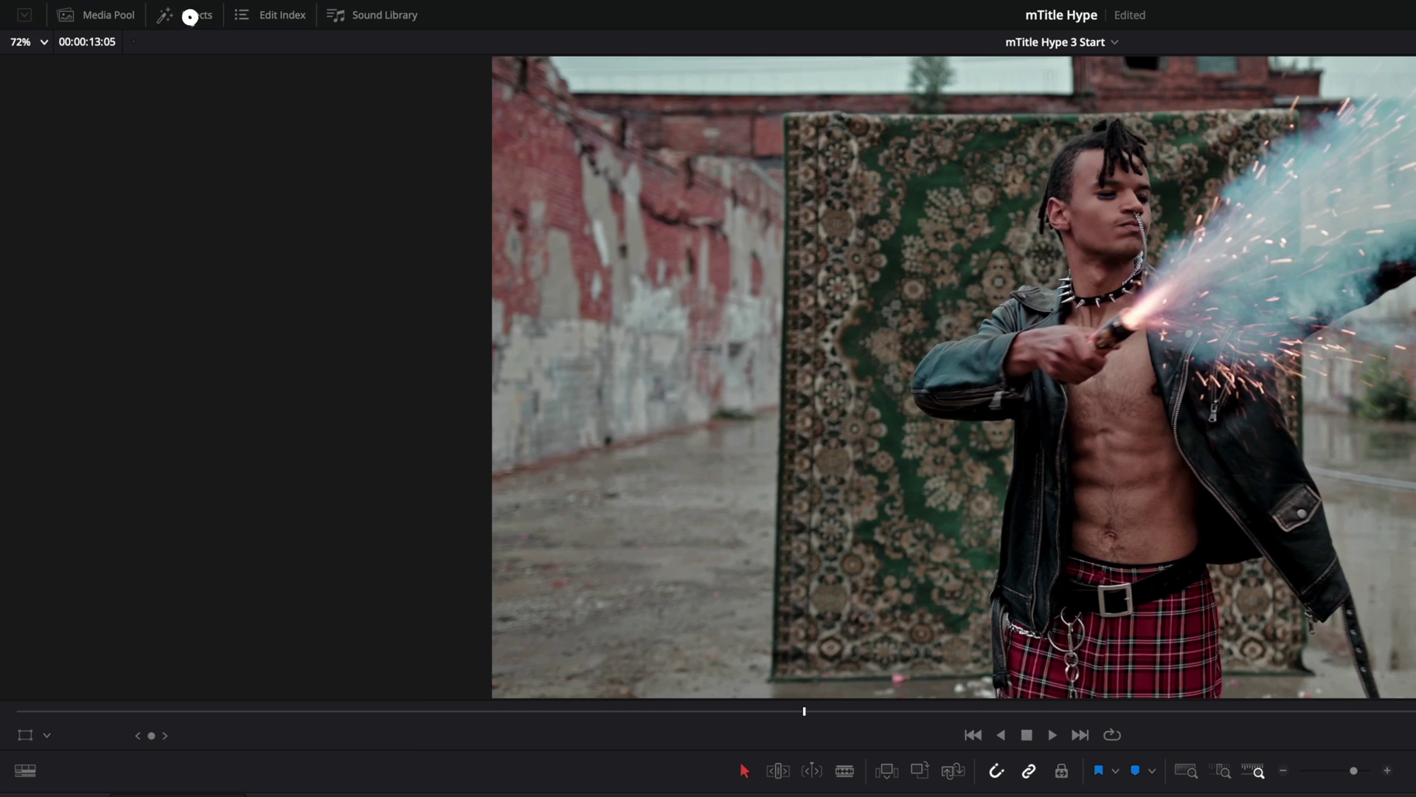
Step: Expand Toolbox > Titles > MotionVFX in the Effects panel and select the mTitle Hype pack
left_click(191, 16)
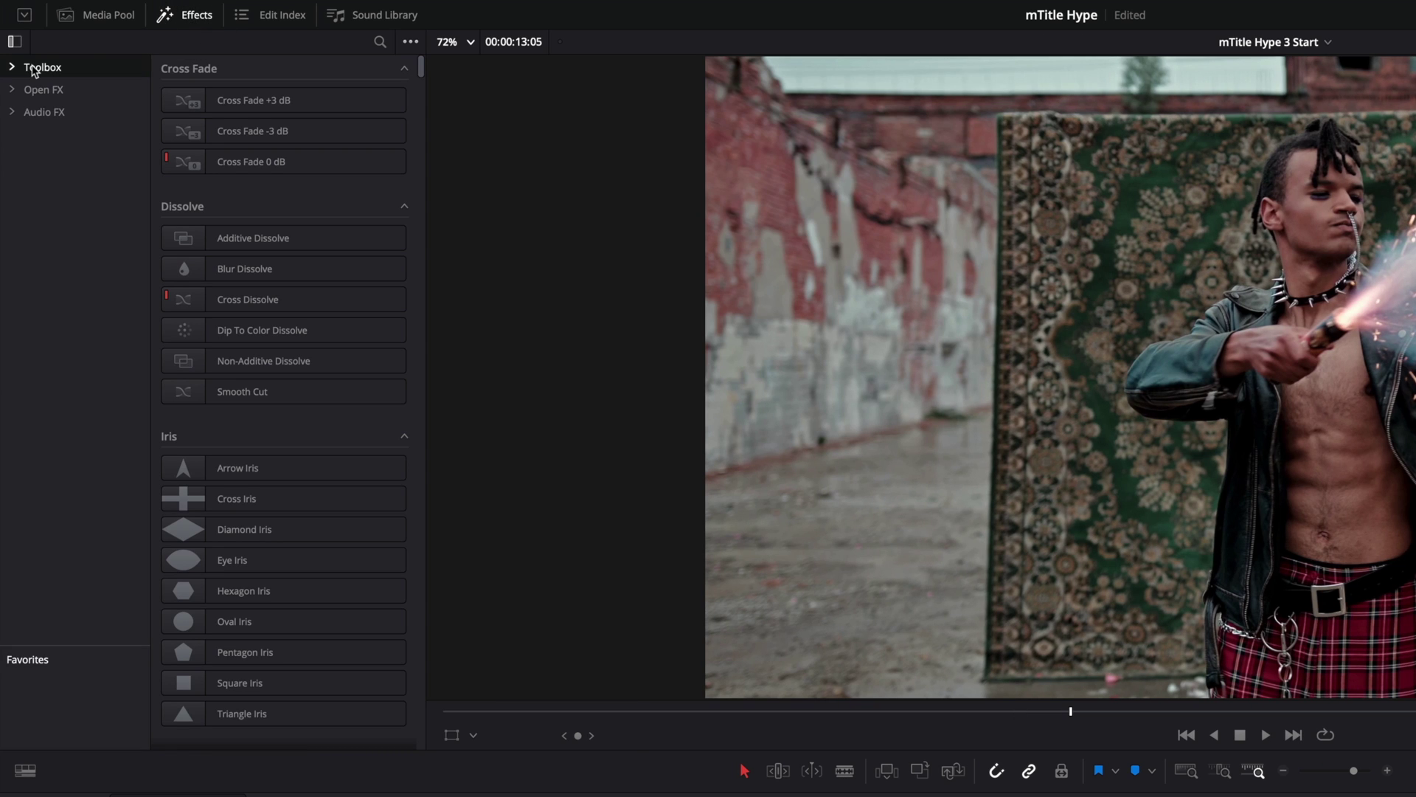
left_click(14, 70)
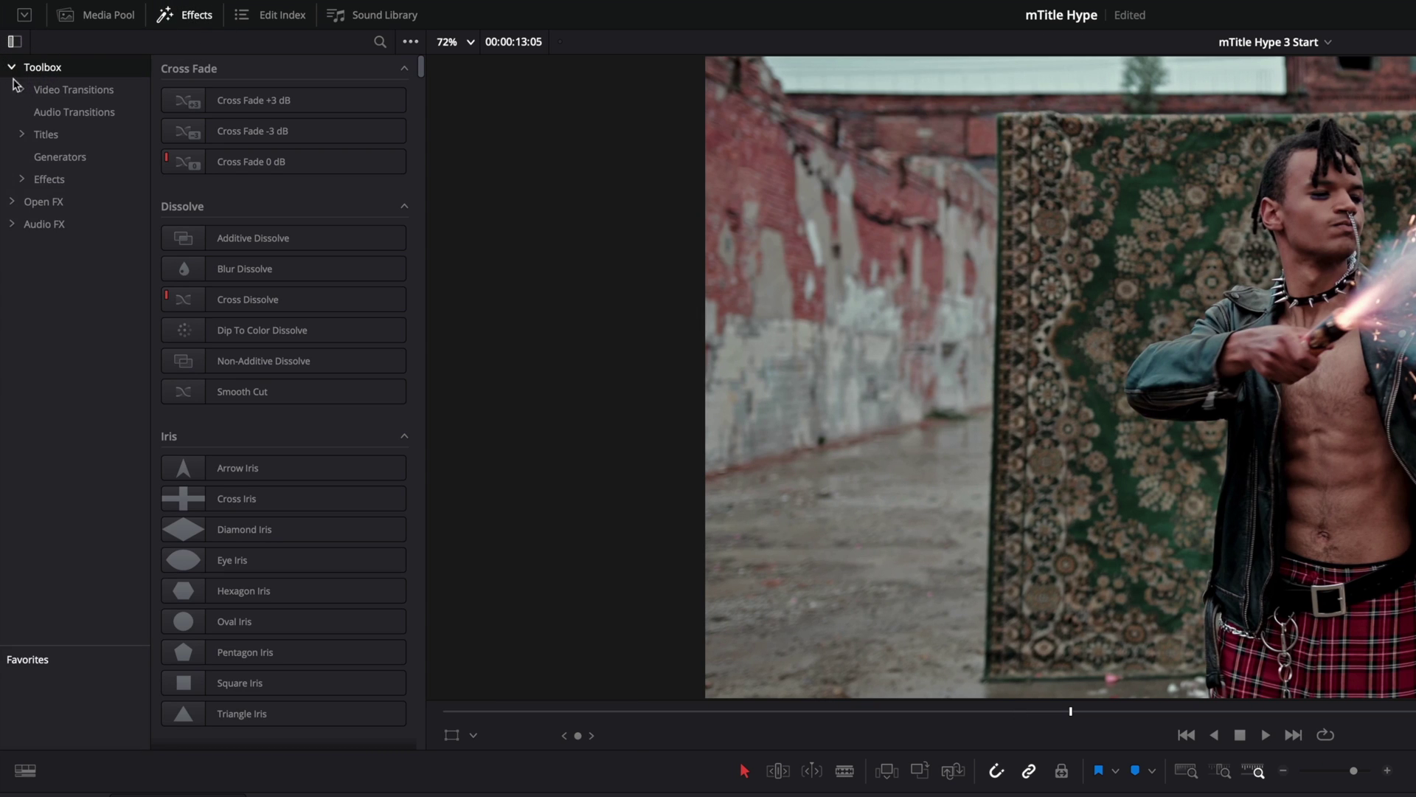
left_click(18, 135)
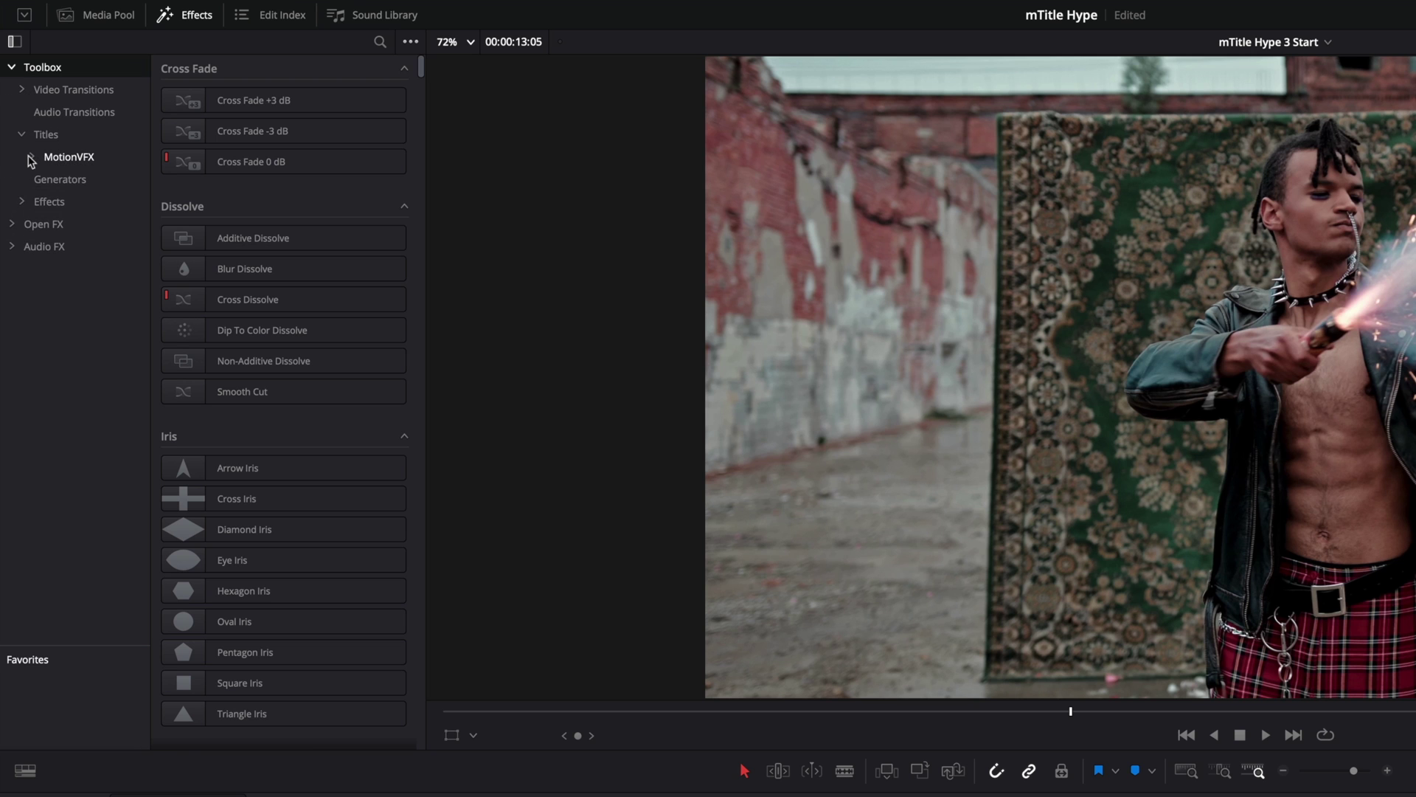
left_click(32, 158)
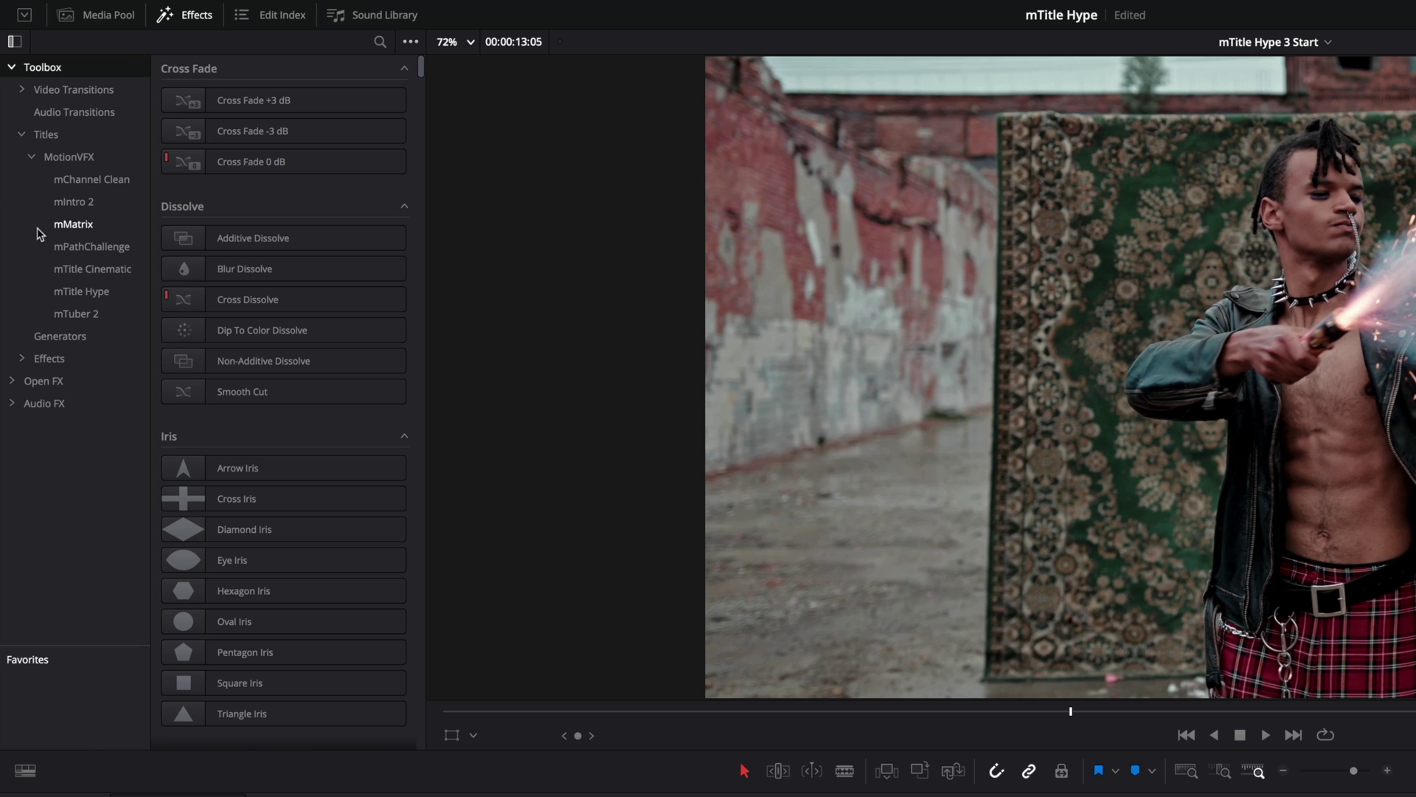
left_click(81, 291)
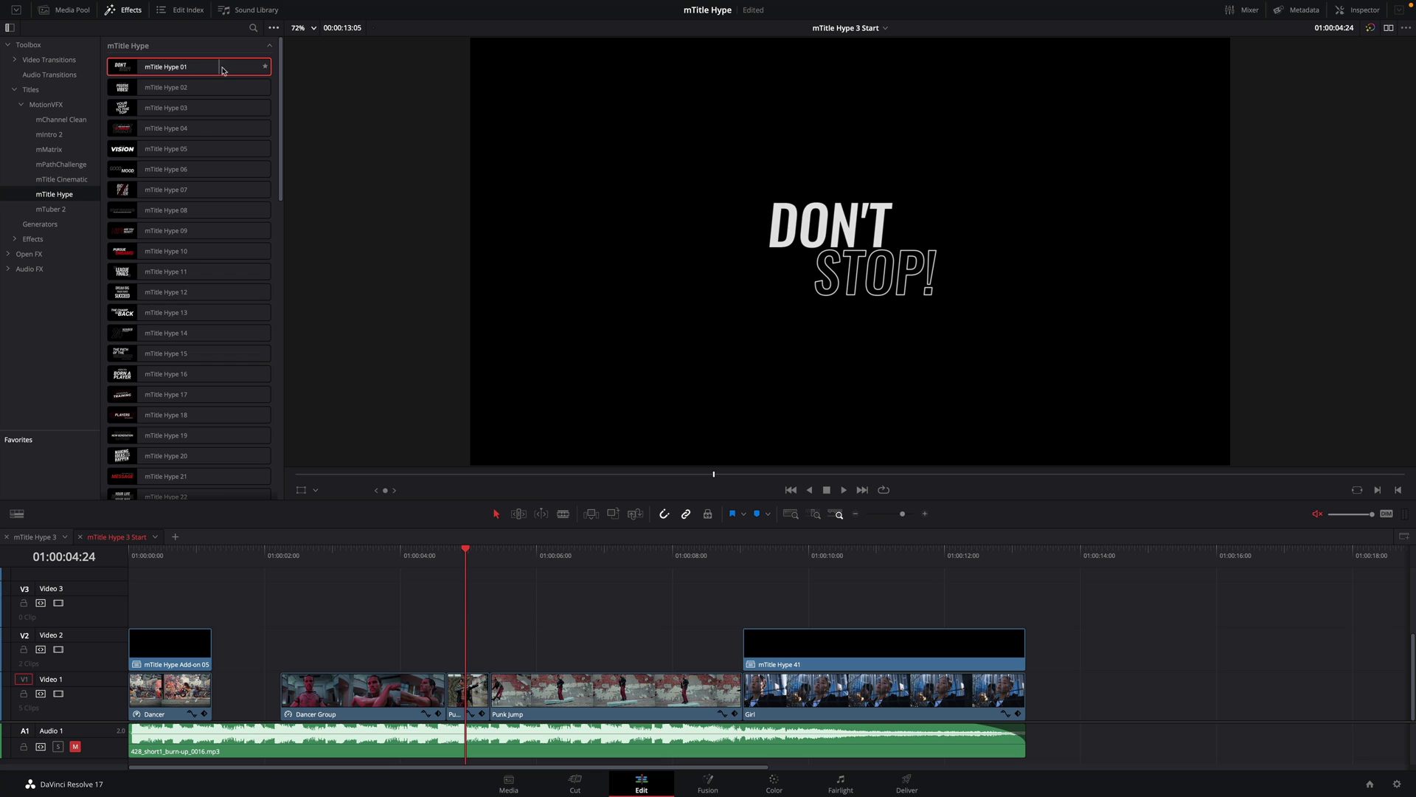
Step: Star mTitle Hype 01 and 02 as favourites, then preview other templates including Add-on 01
left_click(266, 67)
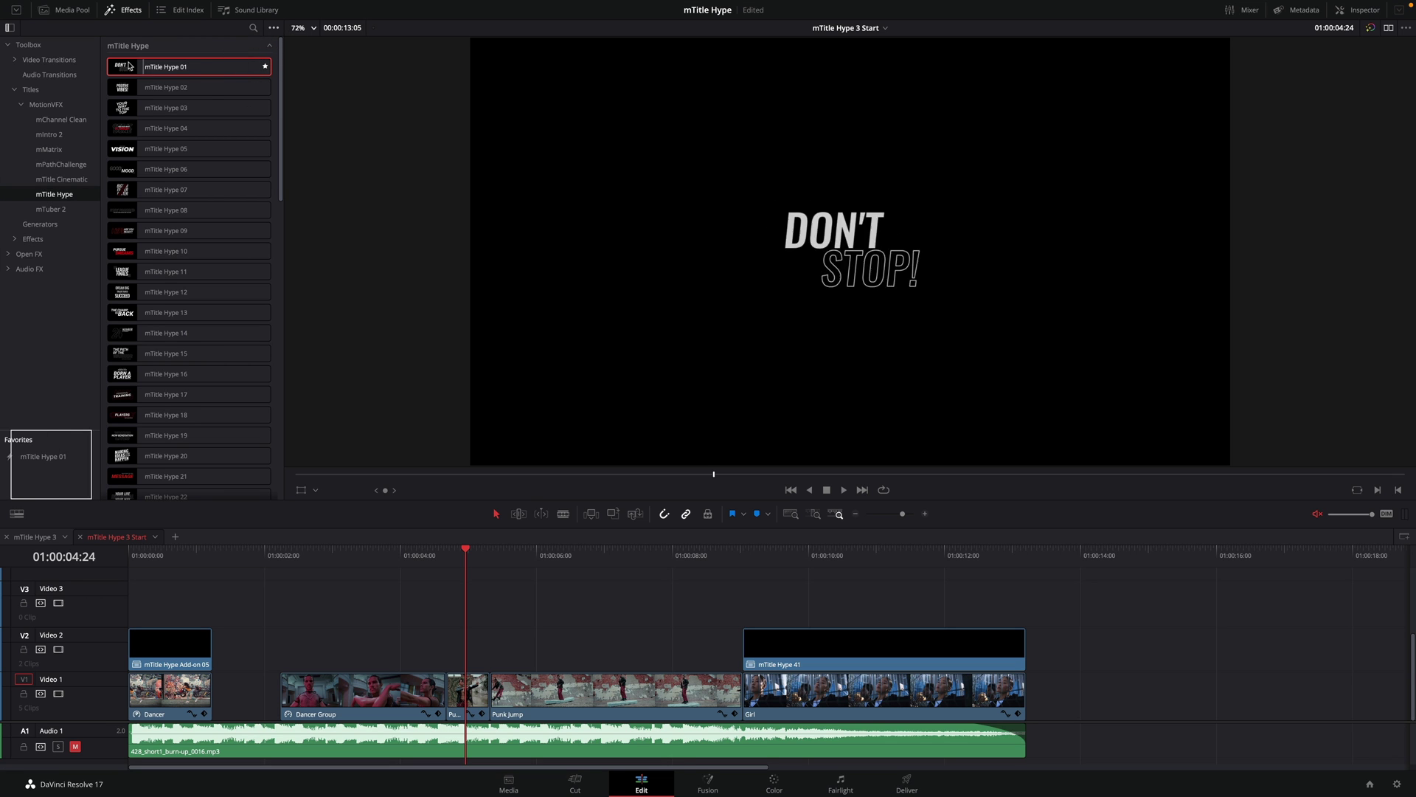
left_click(266, 88)
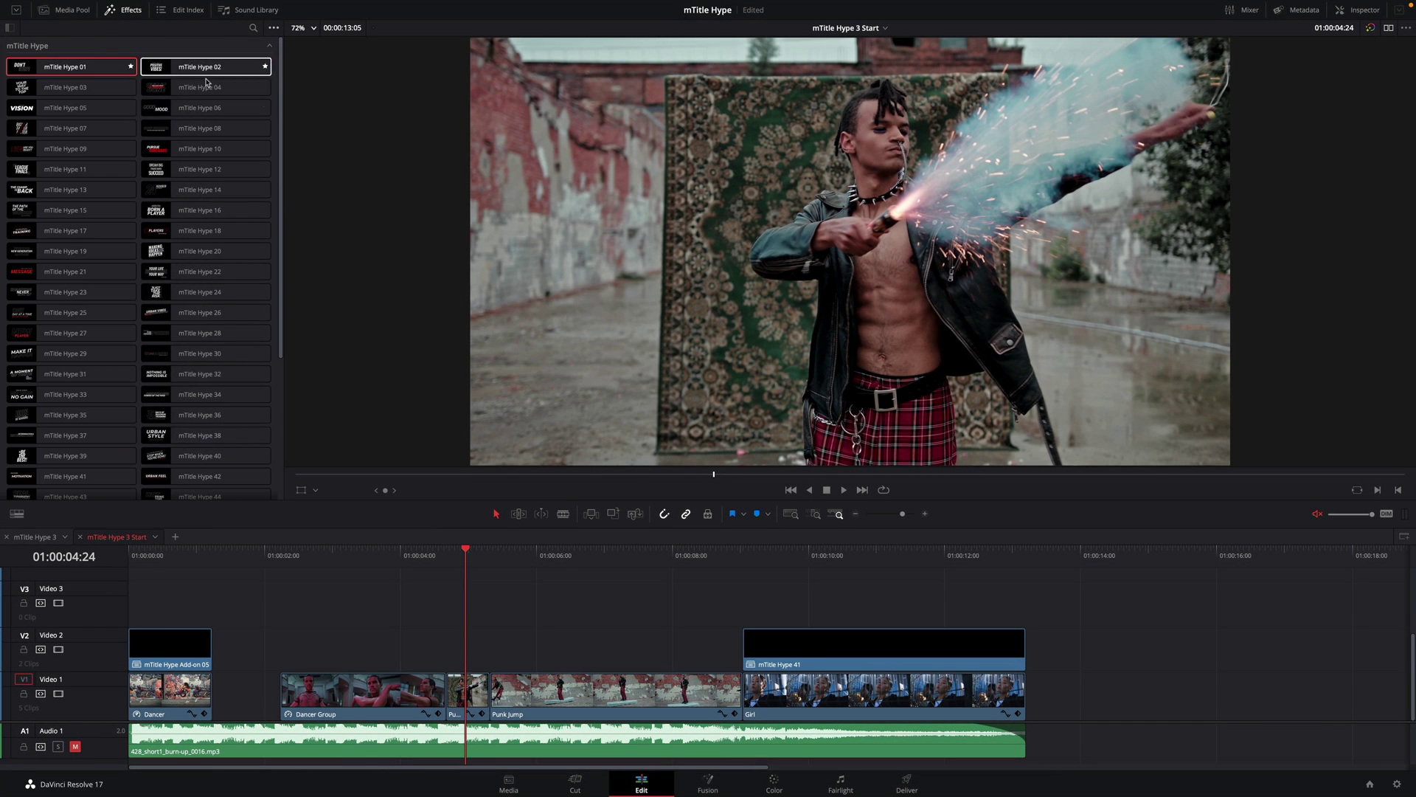
scroll(145, 221, "down", 3)
left_click(55, 177)
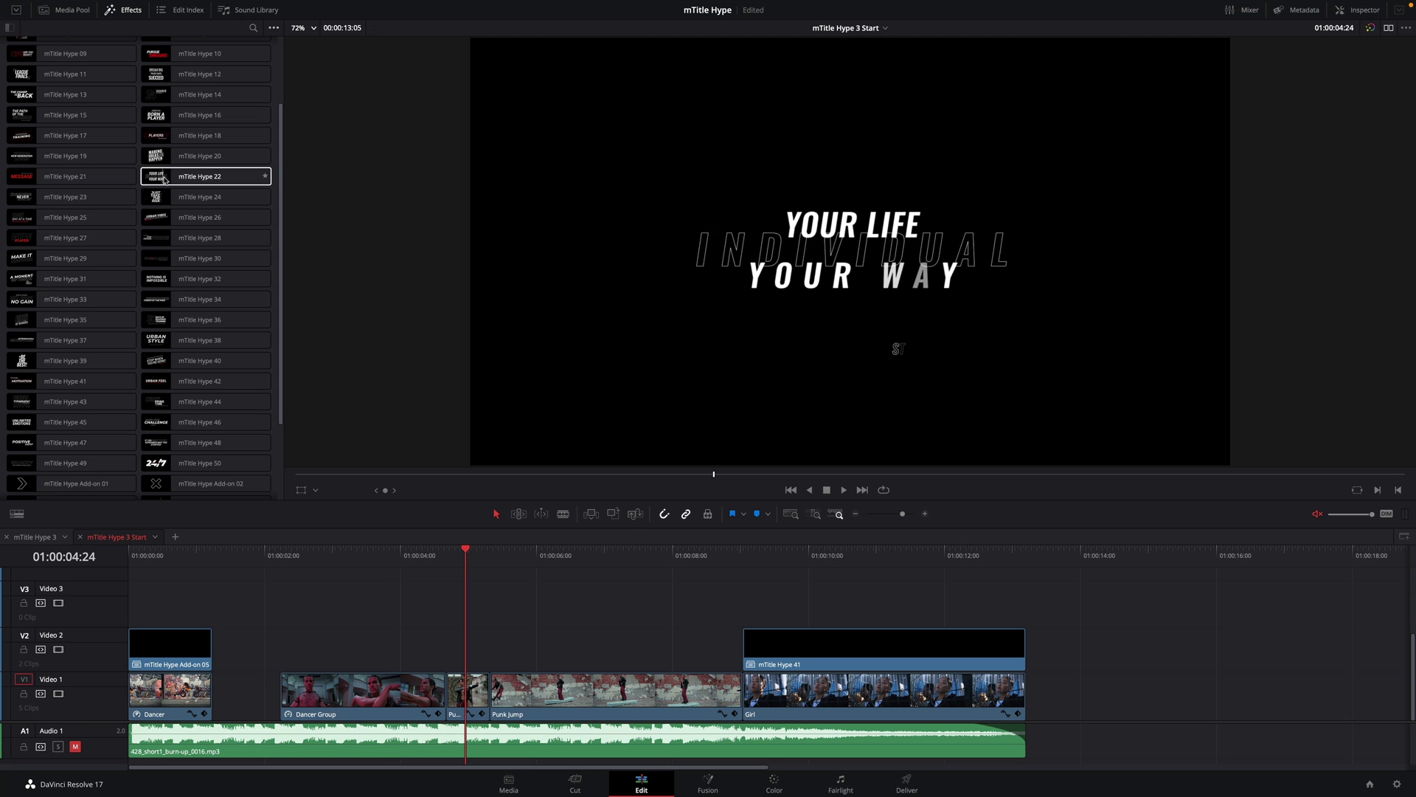
scroll(144, 277, "down", 3)
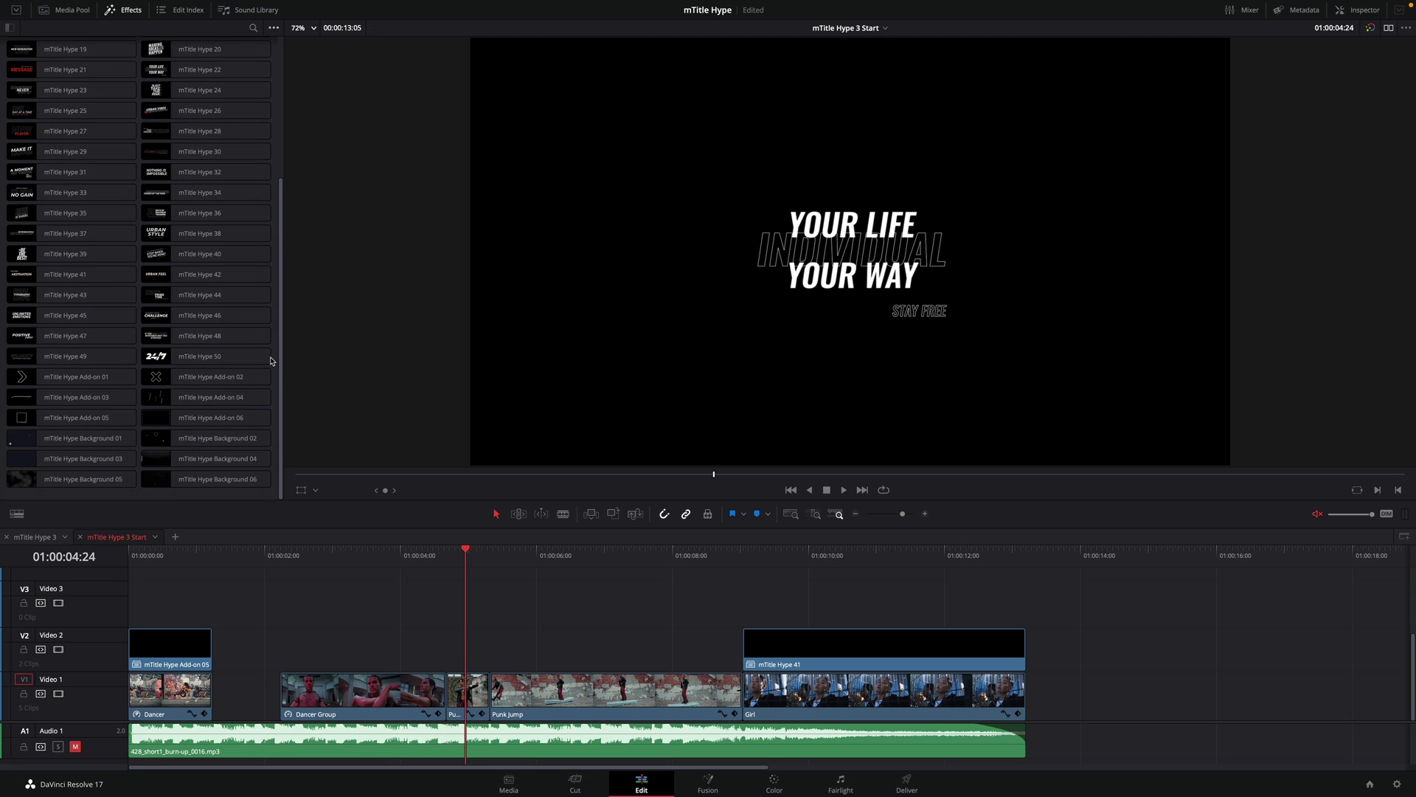
left_click(67, 376)
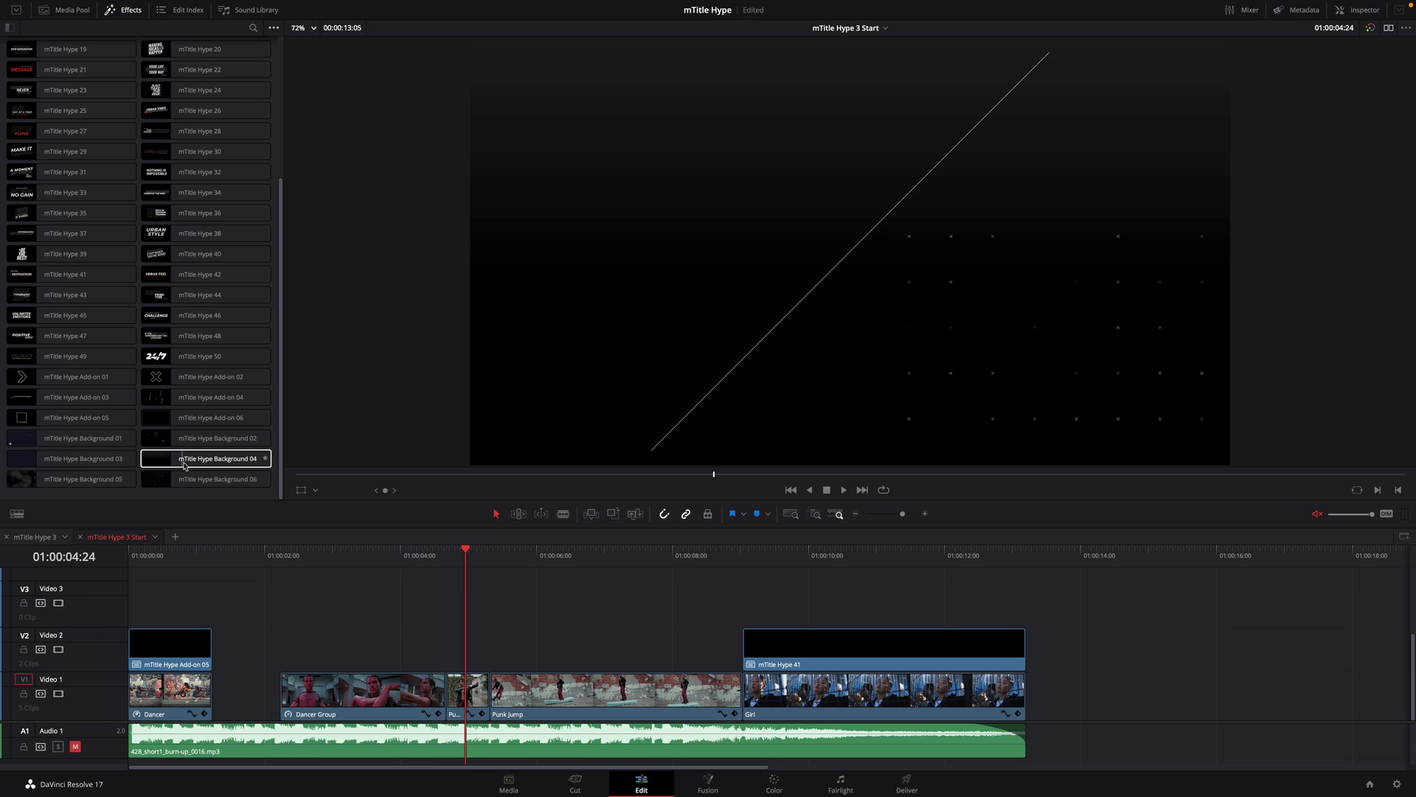
scroll(213, 388, "up", 10)
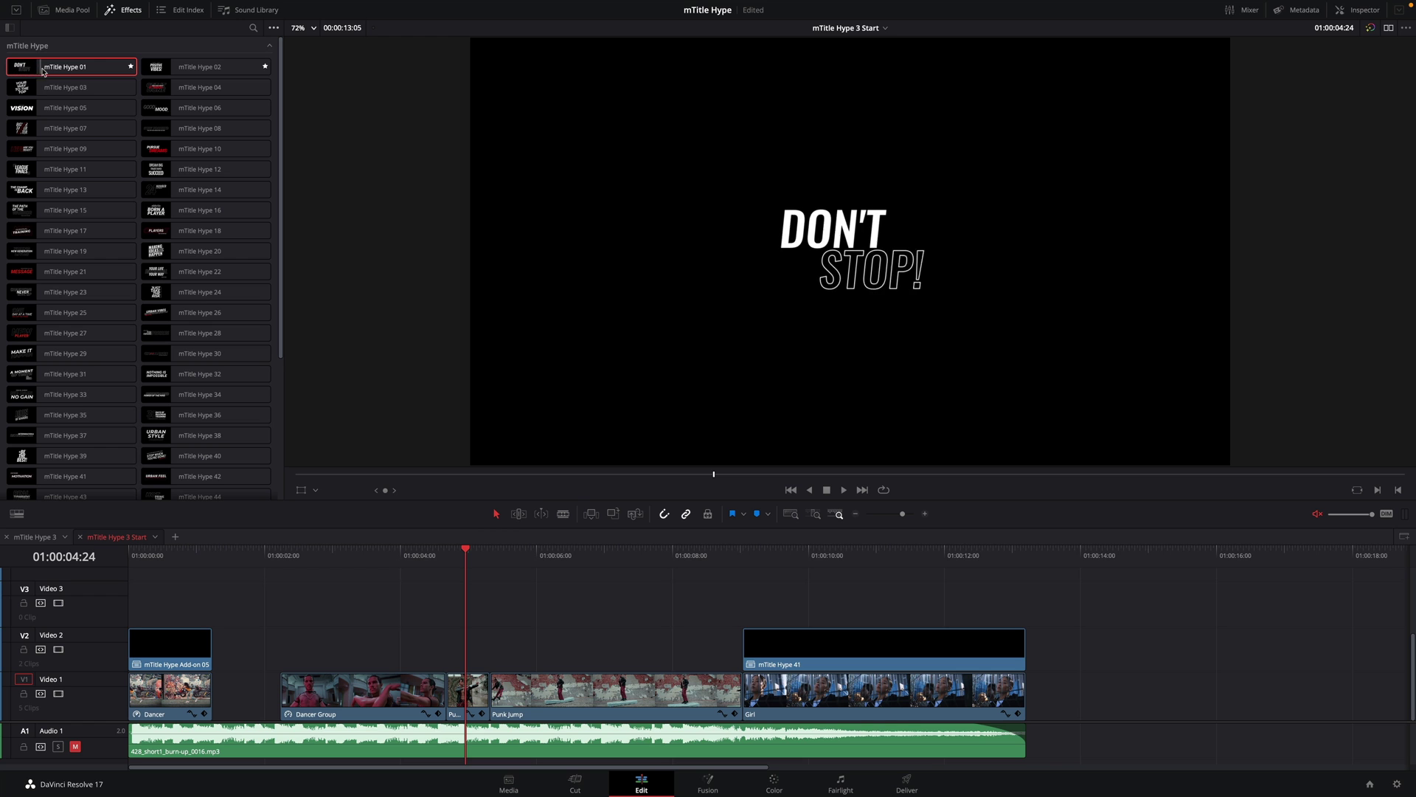
Step: Drop mTitle Hype 01 onto Video 2, trim its end to the playhead, and select it
mouse_move(49, 69)
left_mouse_down()
mouse_move(238, 643)
mouse_move(217, 640)
left_mouse_up()
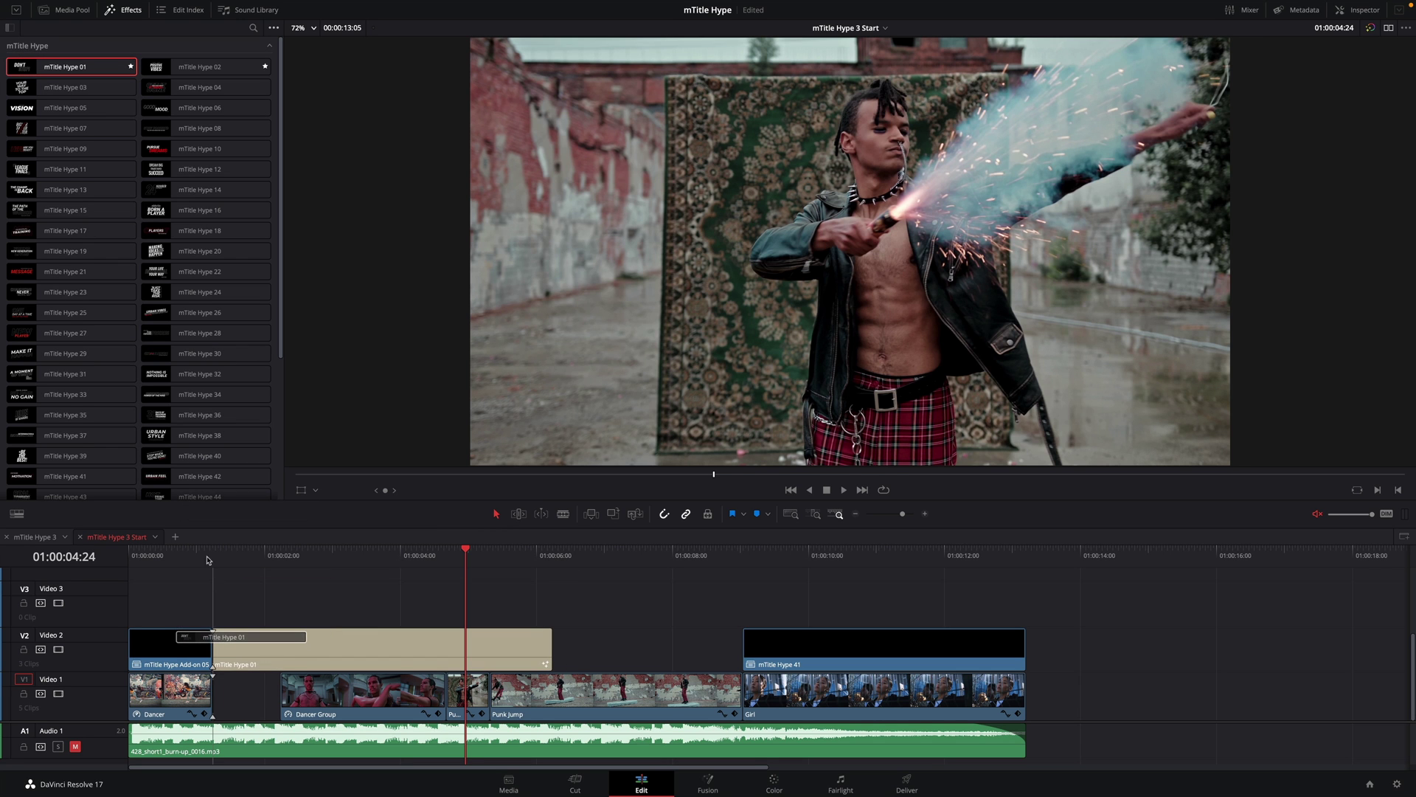
left_click_drag(206, 559, 326, 567)
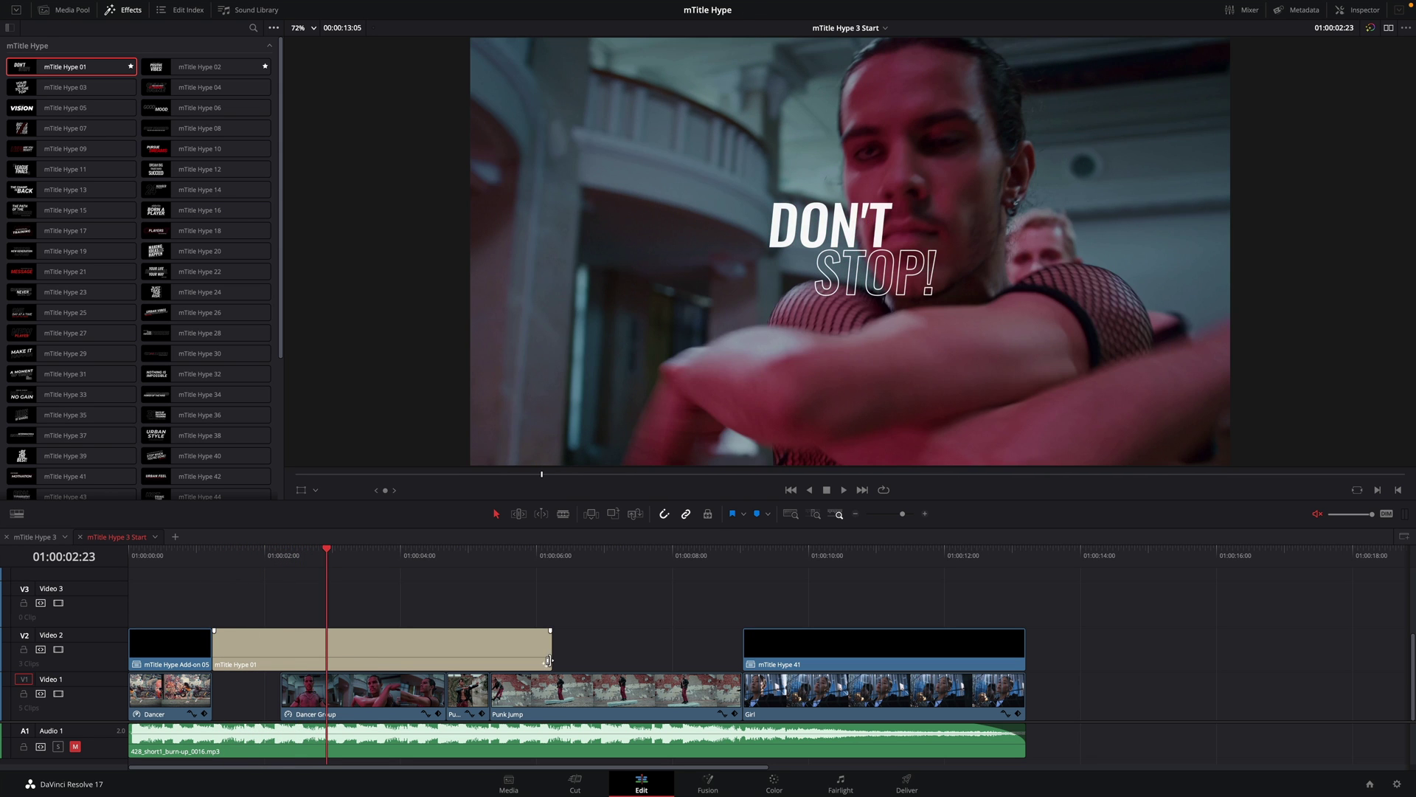
left_click_drag(549, 653, 328, 640)
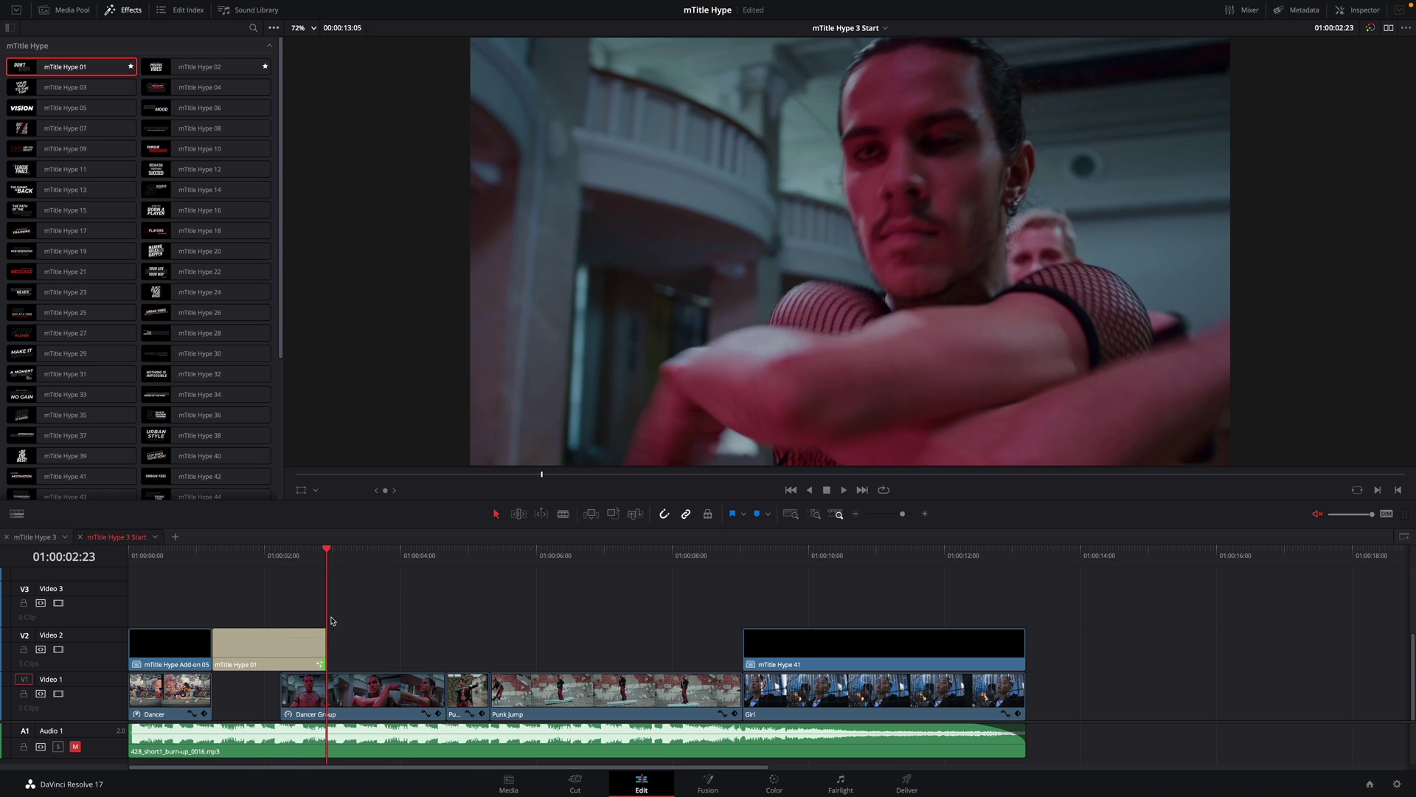
left_click_drag(315, 590, 272, 592)
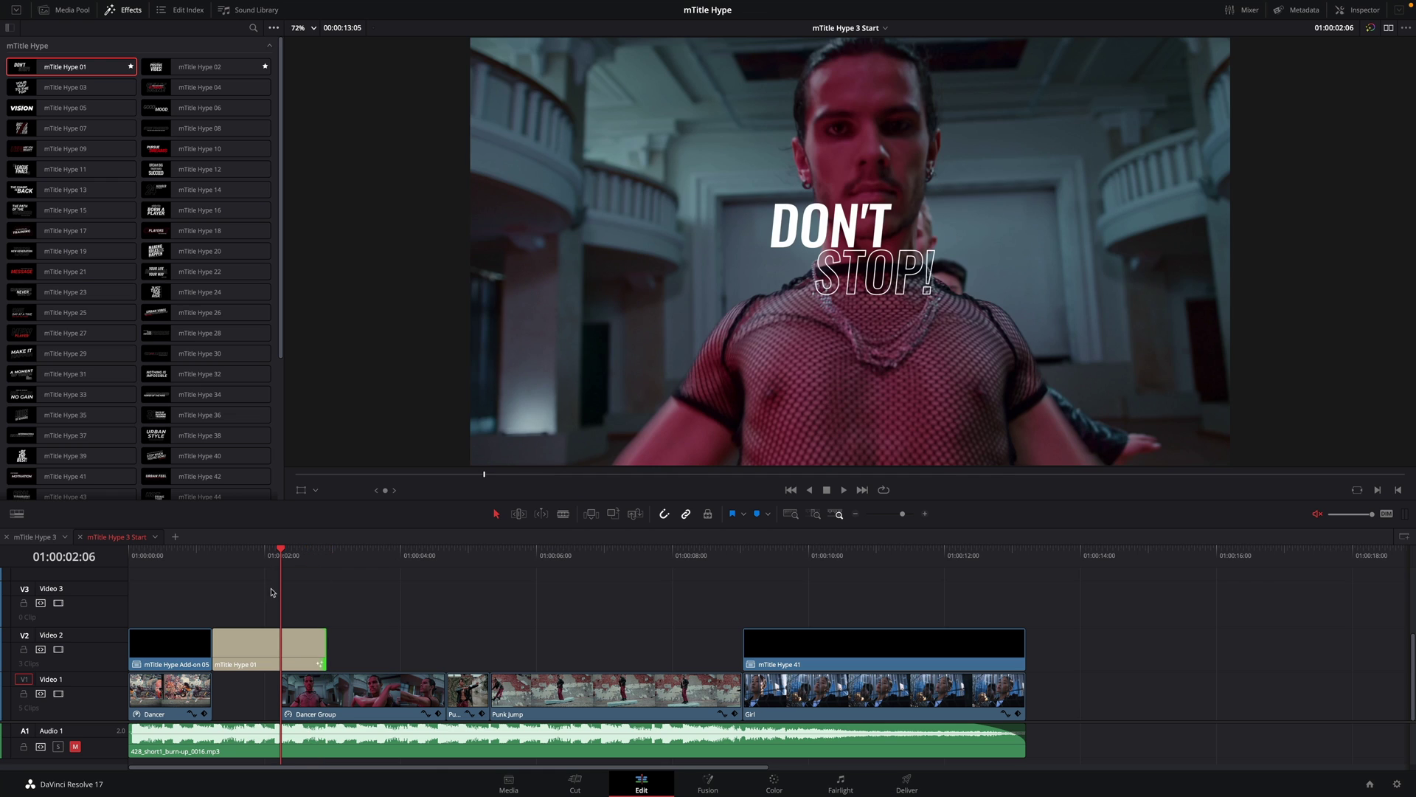
left_click(255, 648)
Step: In the Inspector keep the In animation, disable Out, and set Content Controls Scale to 1.5
left_click(1357, 11)
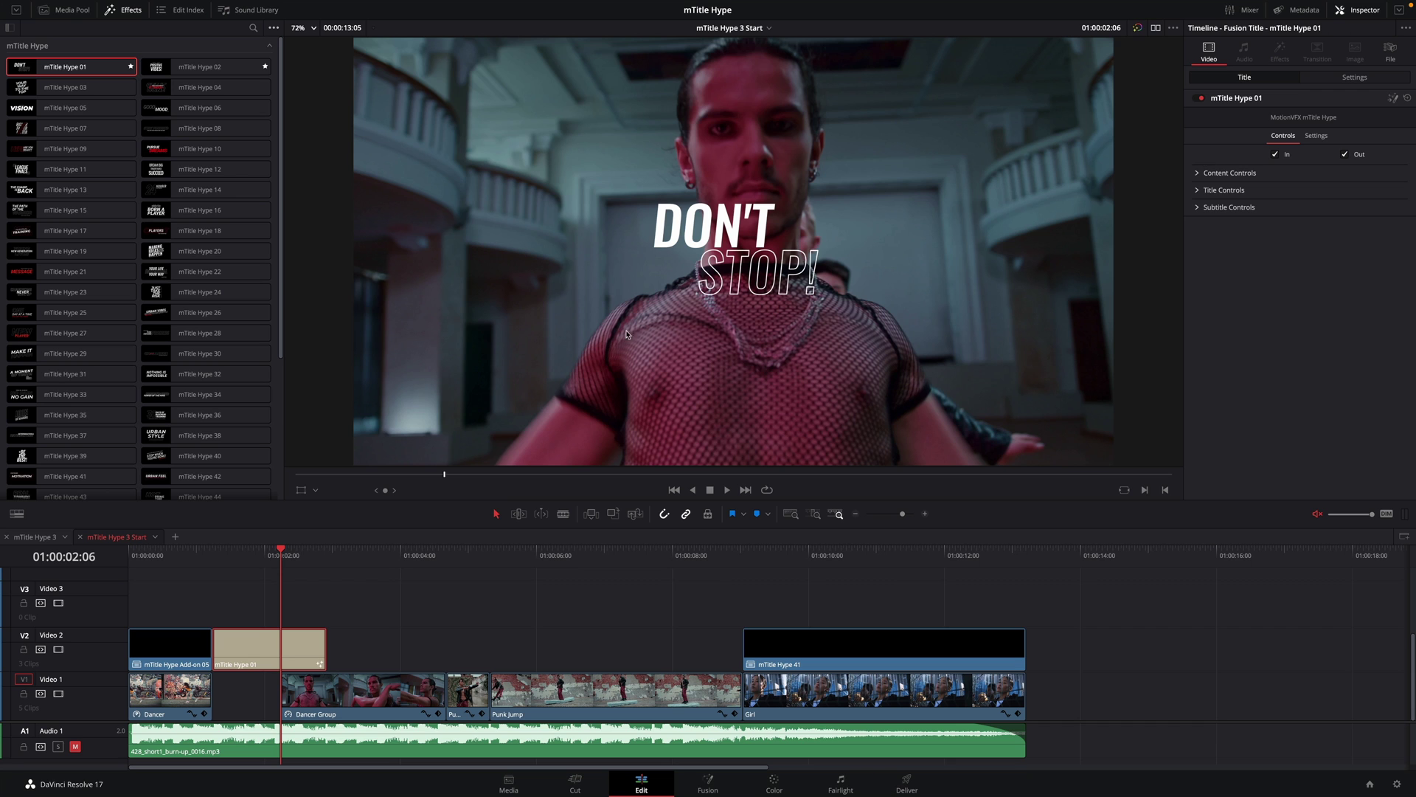
left_click_drag(246, 557, 227, 557)
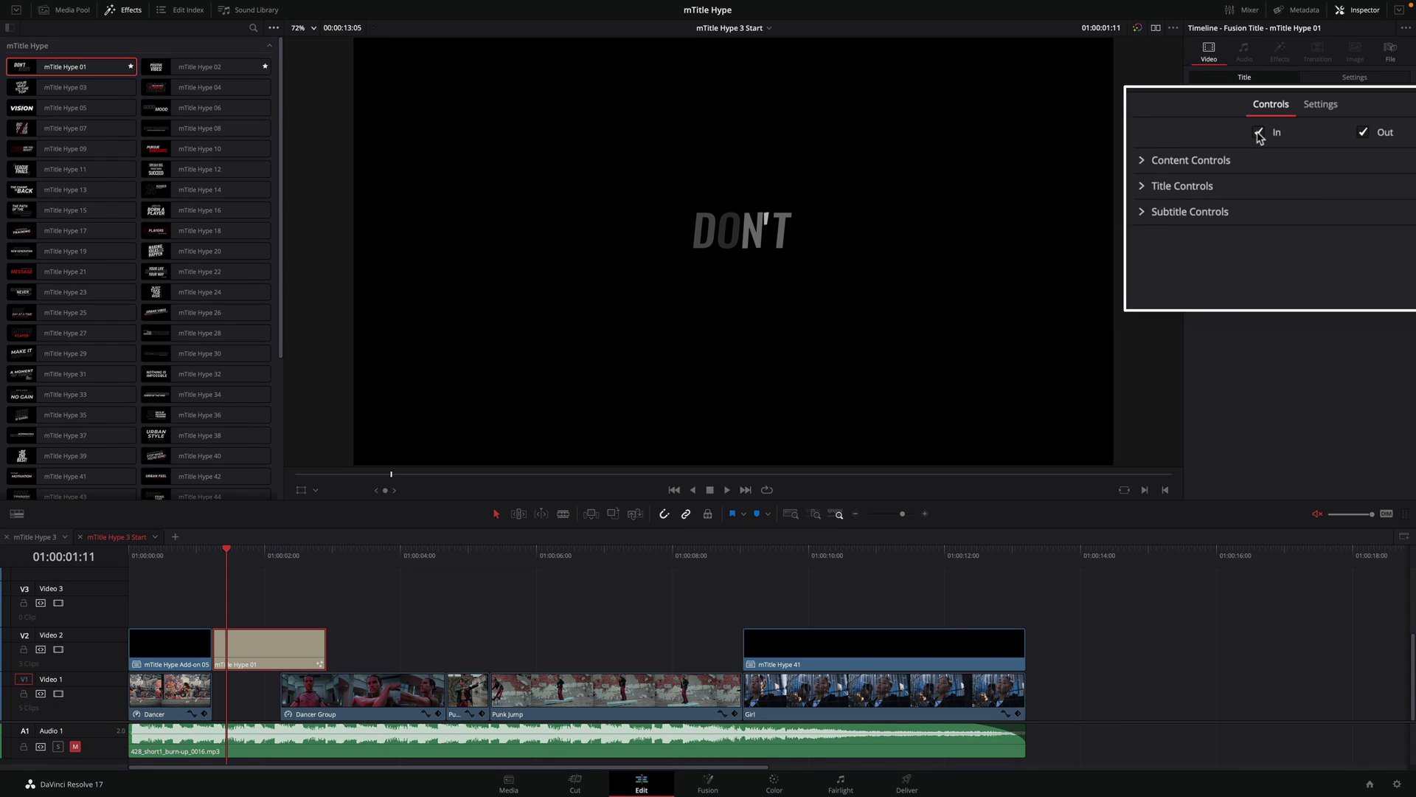
left_click(1275, 153)
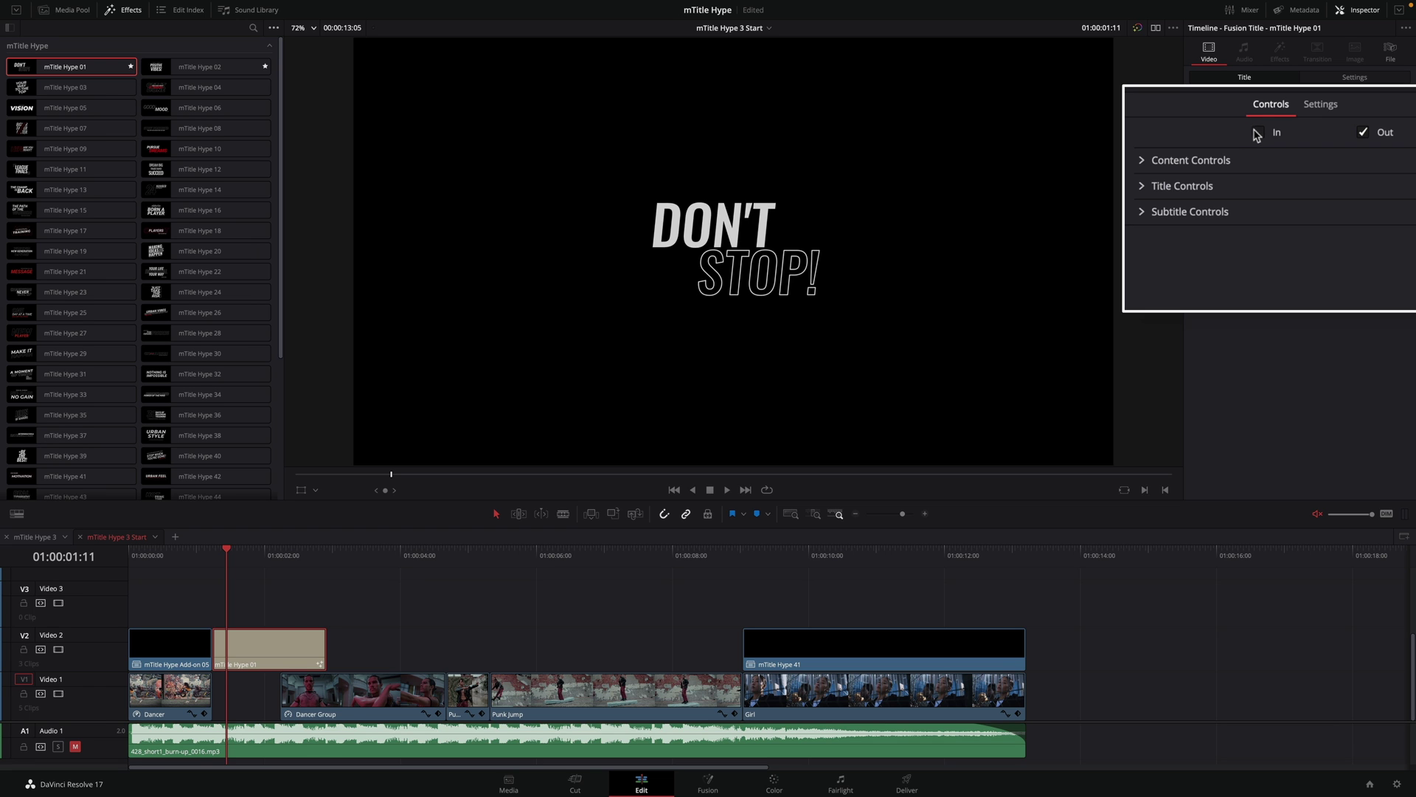
left_click(1259, 133)
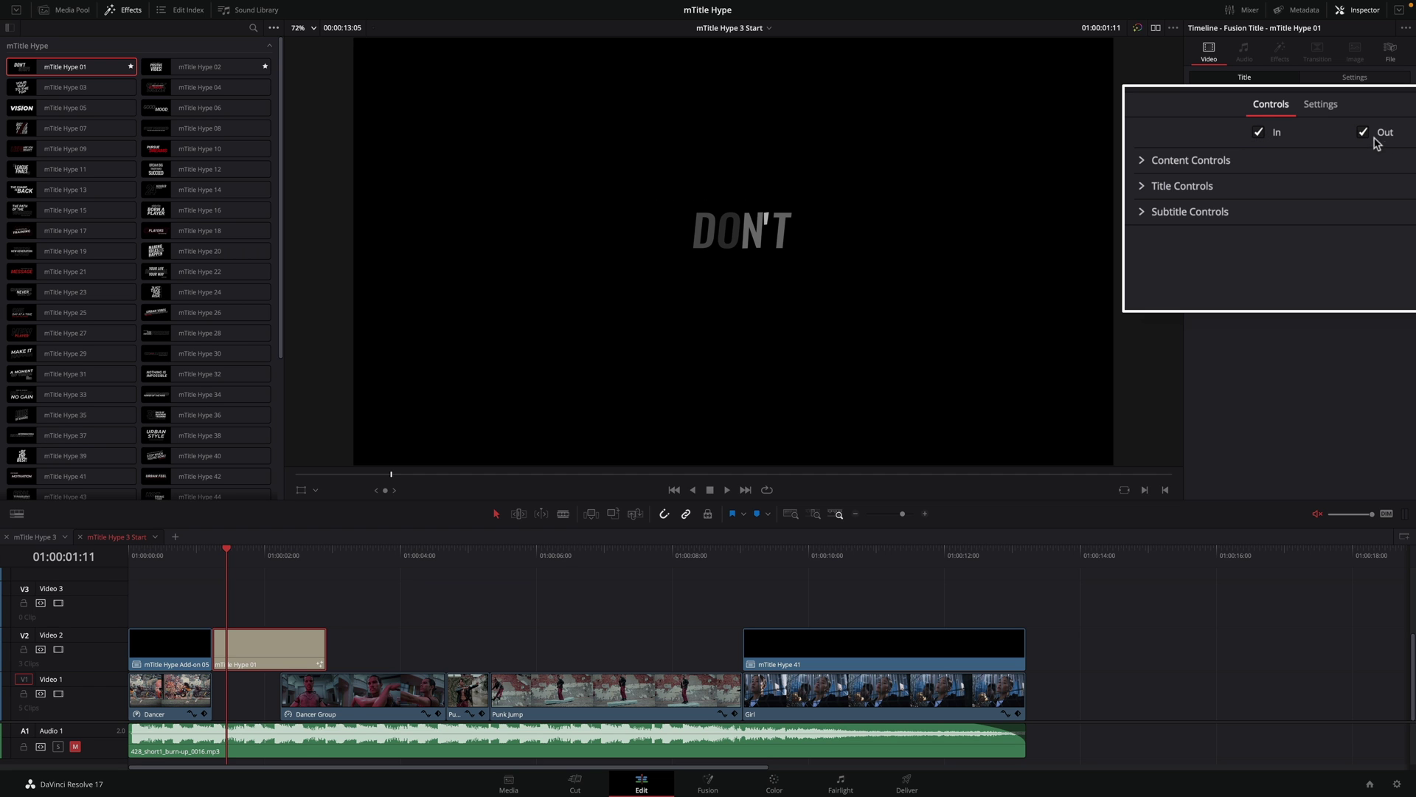
left_click_drag(294, 556, 303, 558)
left_click(1144, 162)
type("1.5")
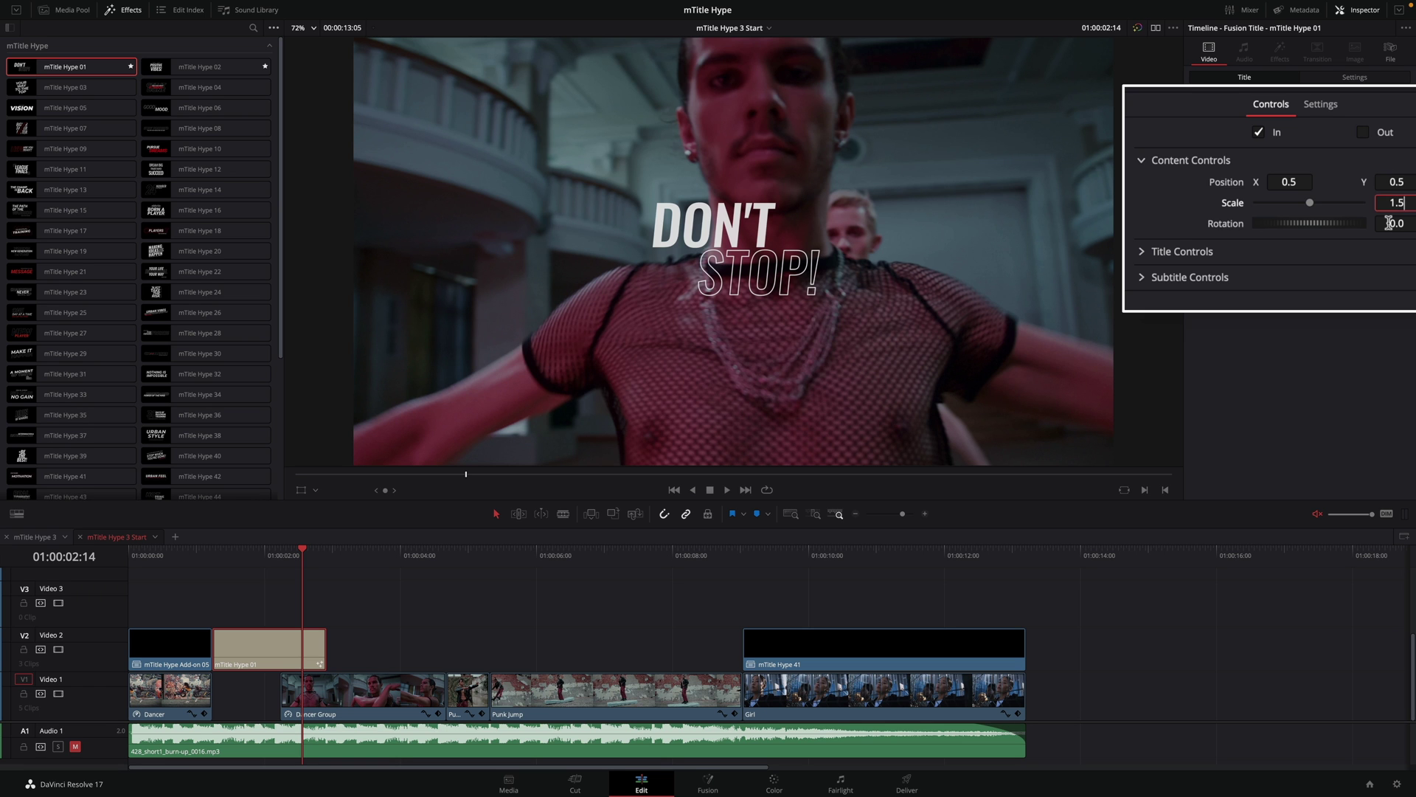
Step: Apply the 1.5 scale and edit the title and subtitle text to read LET'S GO!
key("Return")
left_click(1221, 233)
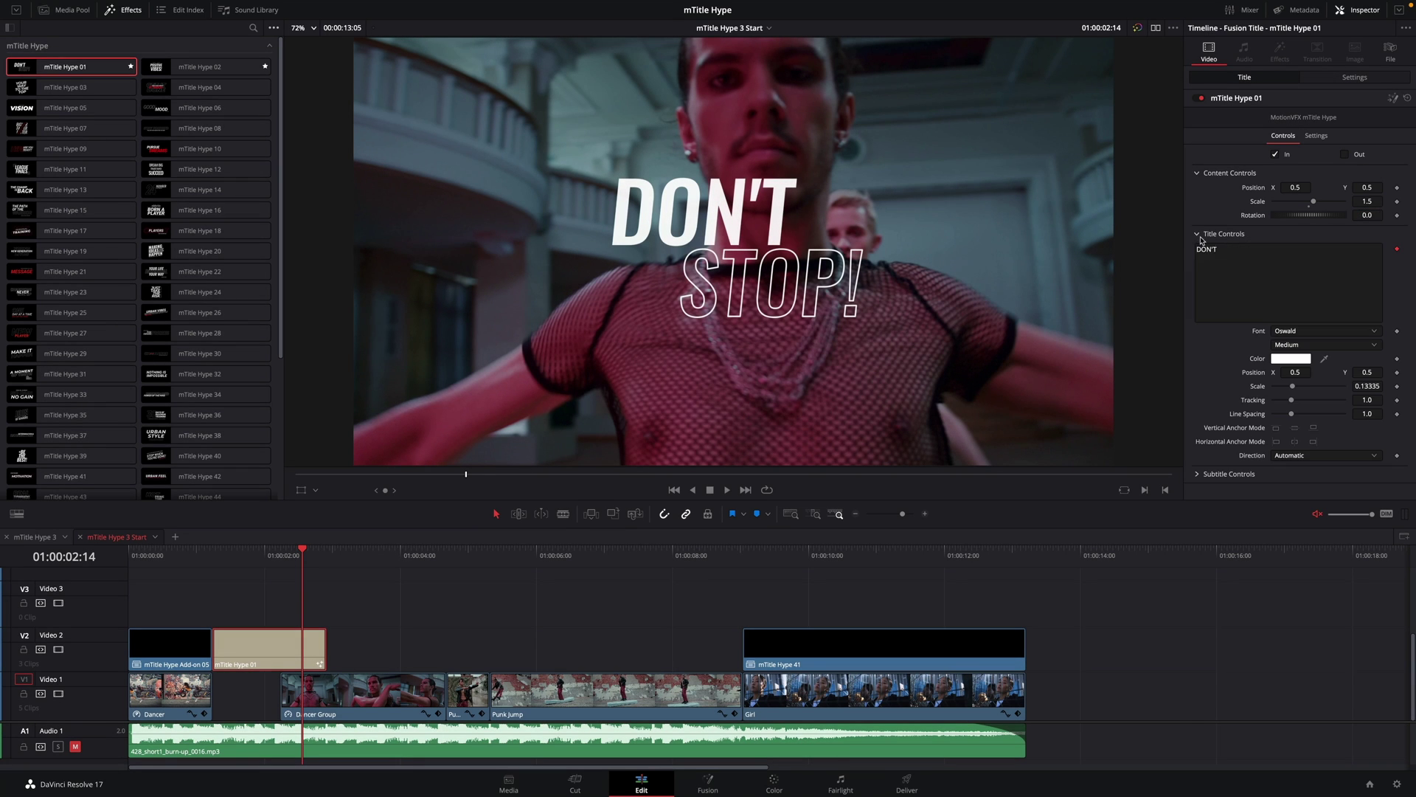
double_click(1213, 249)
type("LET'S")
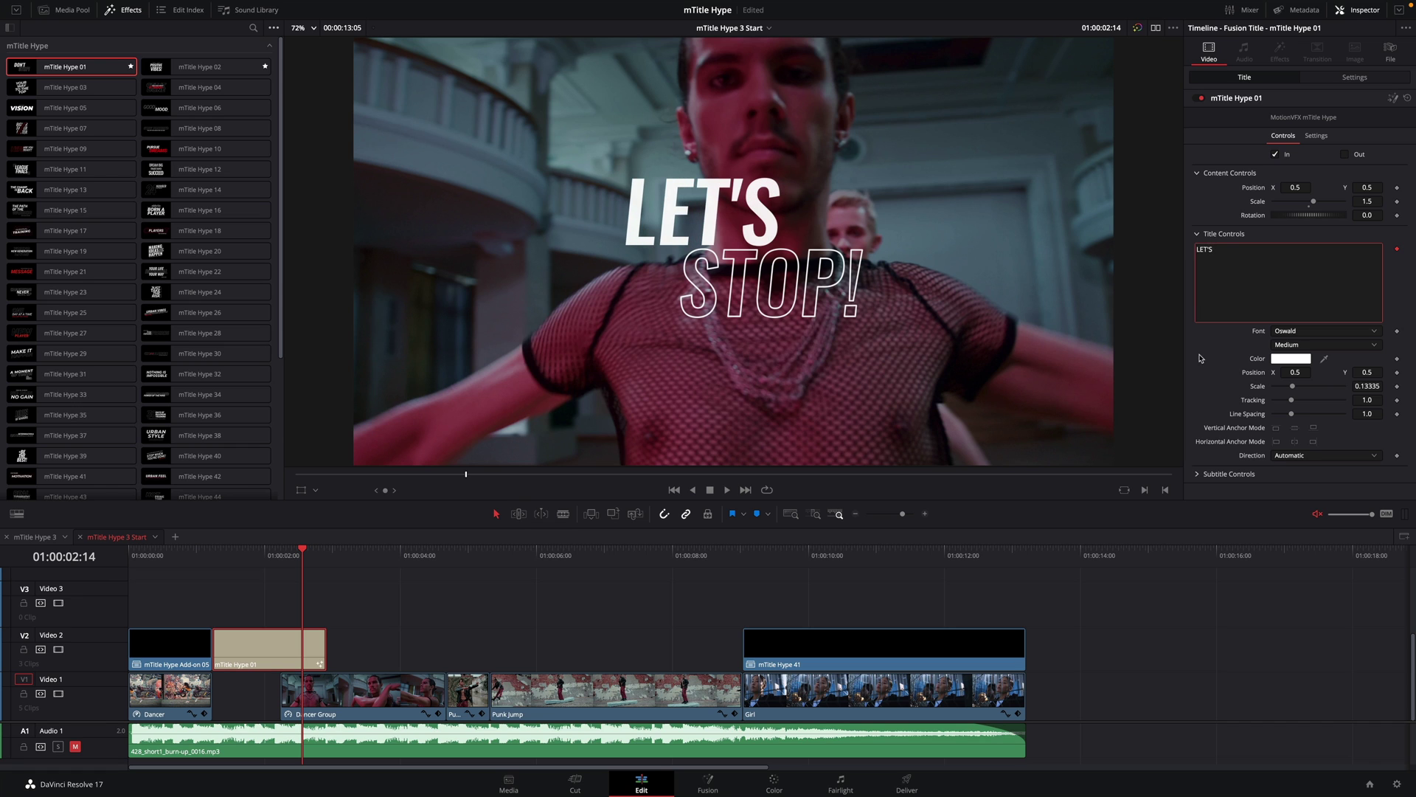
left_click(1198, 473)
left_click(1402, 11)
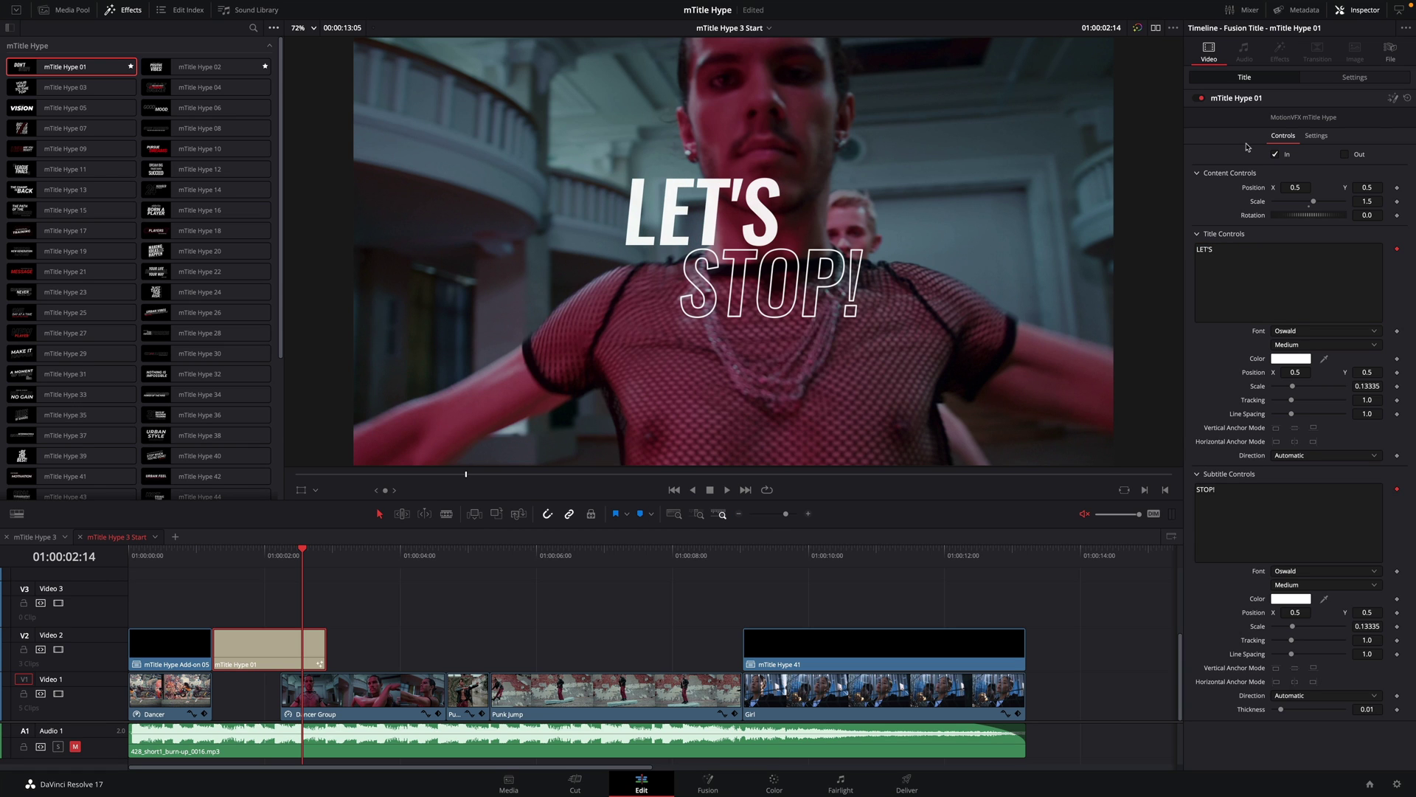
double_click(1206, 489)
type("GO!")
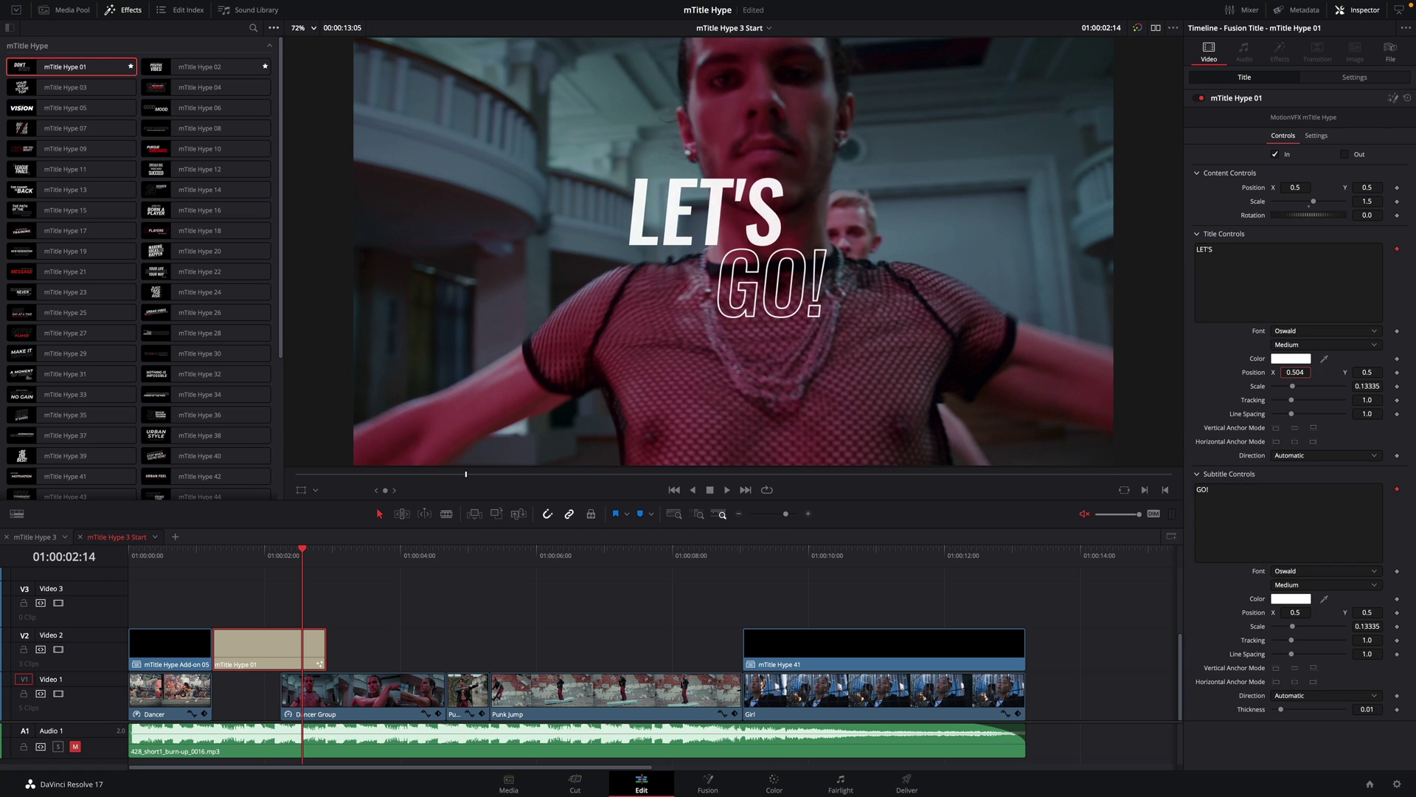
Step: Reposition the LET'S and GO! lettering and set the subtitle scale to 0.19
left_click_drag(1297, 371, 1301, 374)
left_click_drag(1298, 611, 1301, 615)
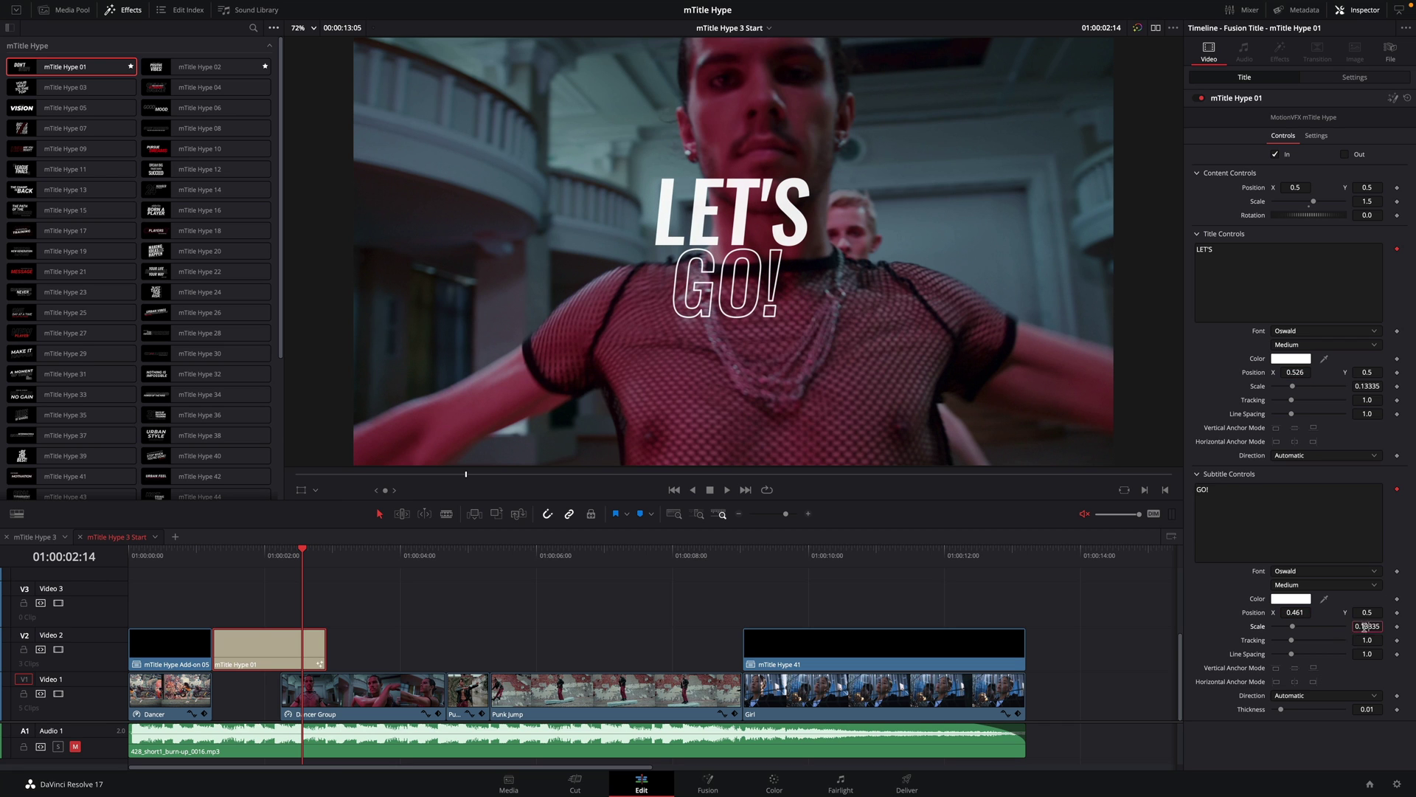
type("0.19")
key("Return")
left_click_drag(1370, 612, 1374, 612)
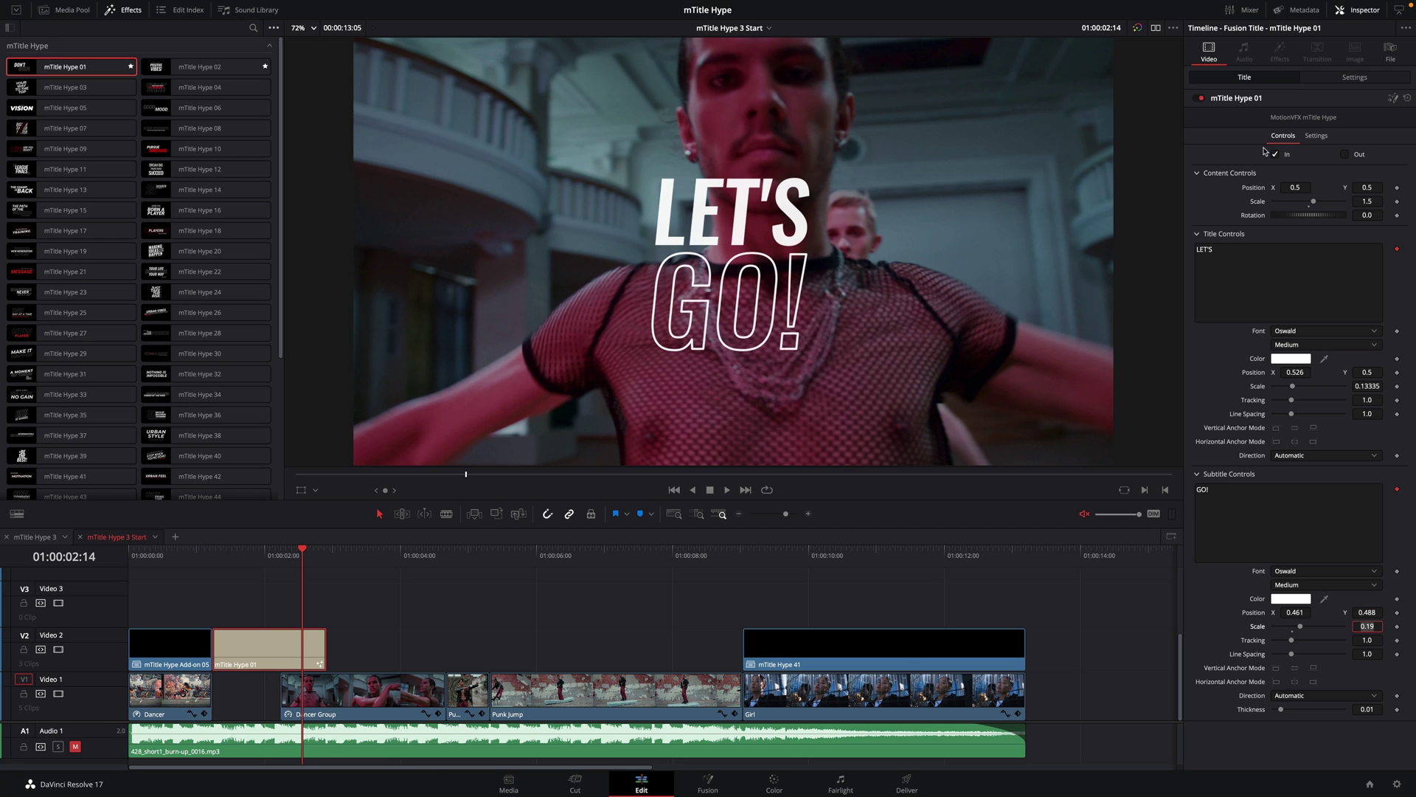
left_click_drag(1298, 187, 1370, 190)
mouse_move(303, 559)
left_mouse_down()
mouse_move(261, 559)
mouse_move(332, 567)
left_mouse_up()
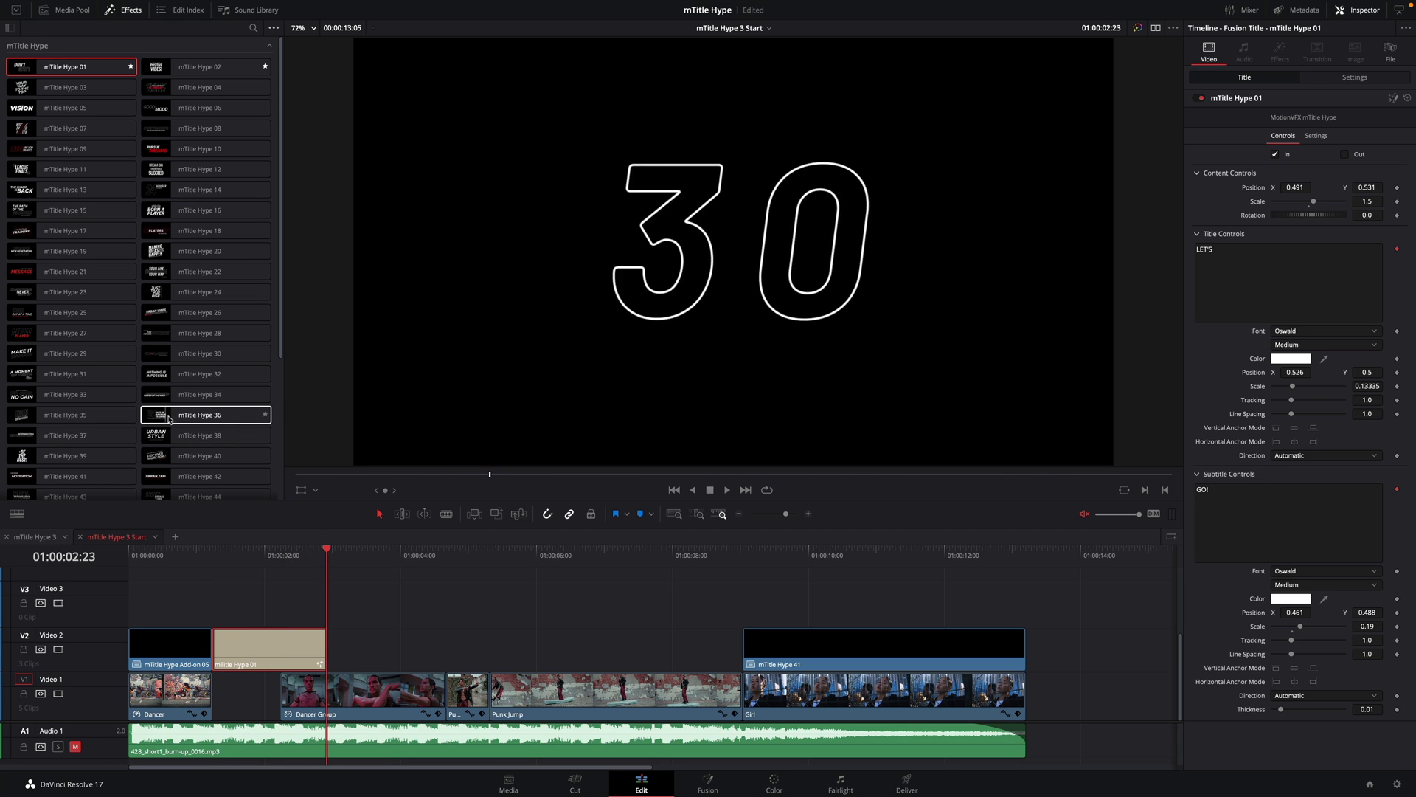
Step: Drop mTitle Hype 36 on V2 after mTitle Hype 01 and trim its end to 01:00:05:22
left_click(194, 416)
left_click_drag(193, 416, 383, 641)
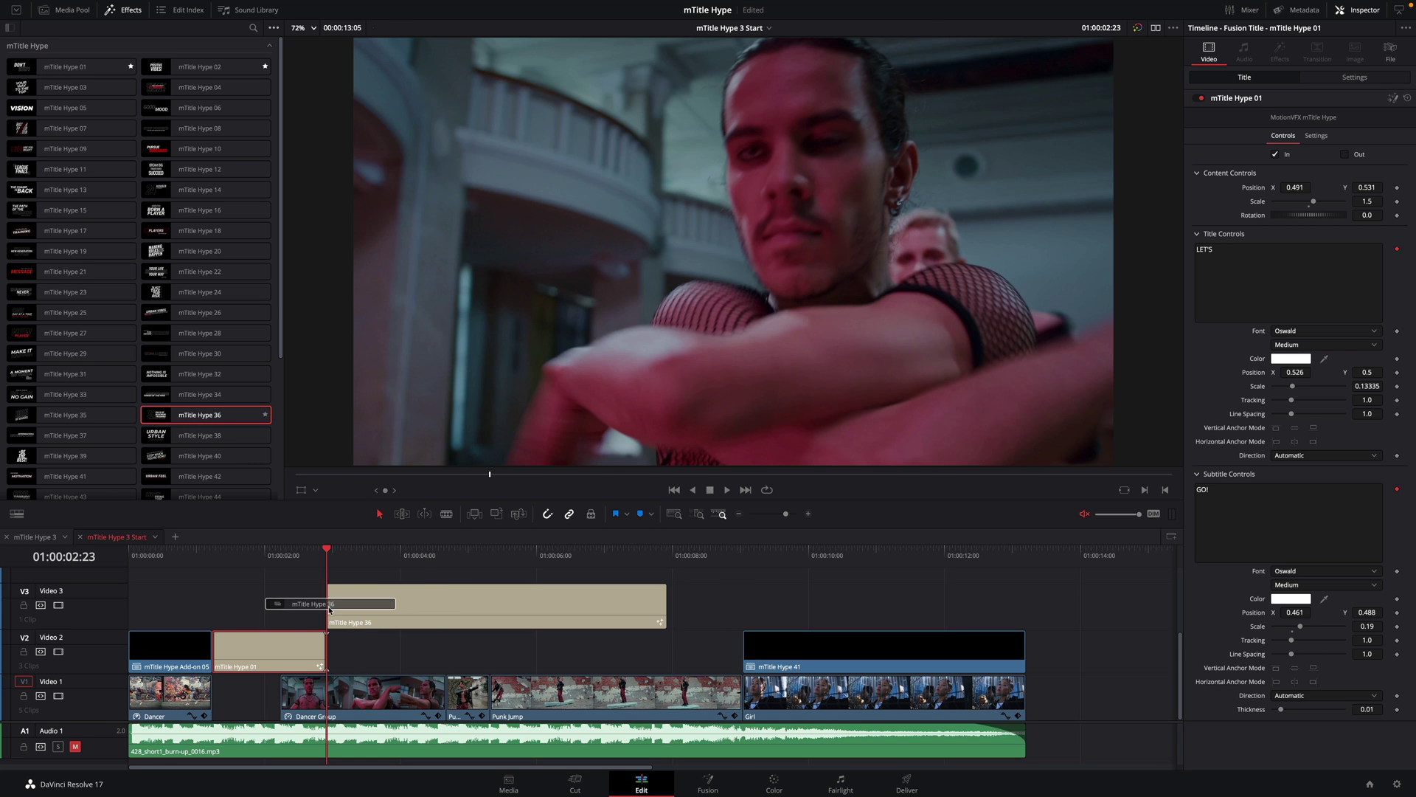
left_click_drag(328, 553, 528, 577)
left_click_drag(663, 652, 532, 645)
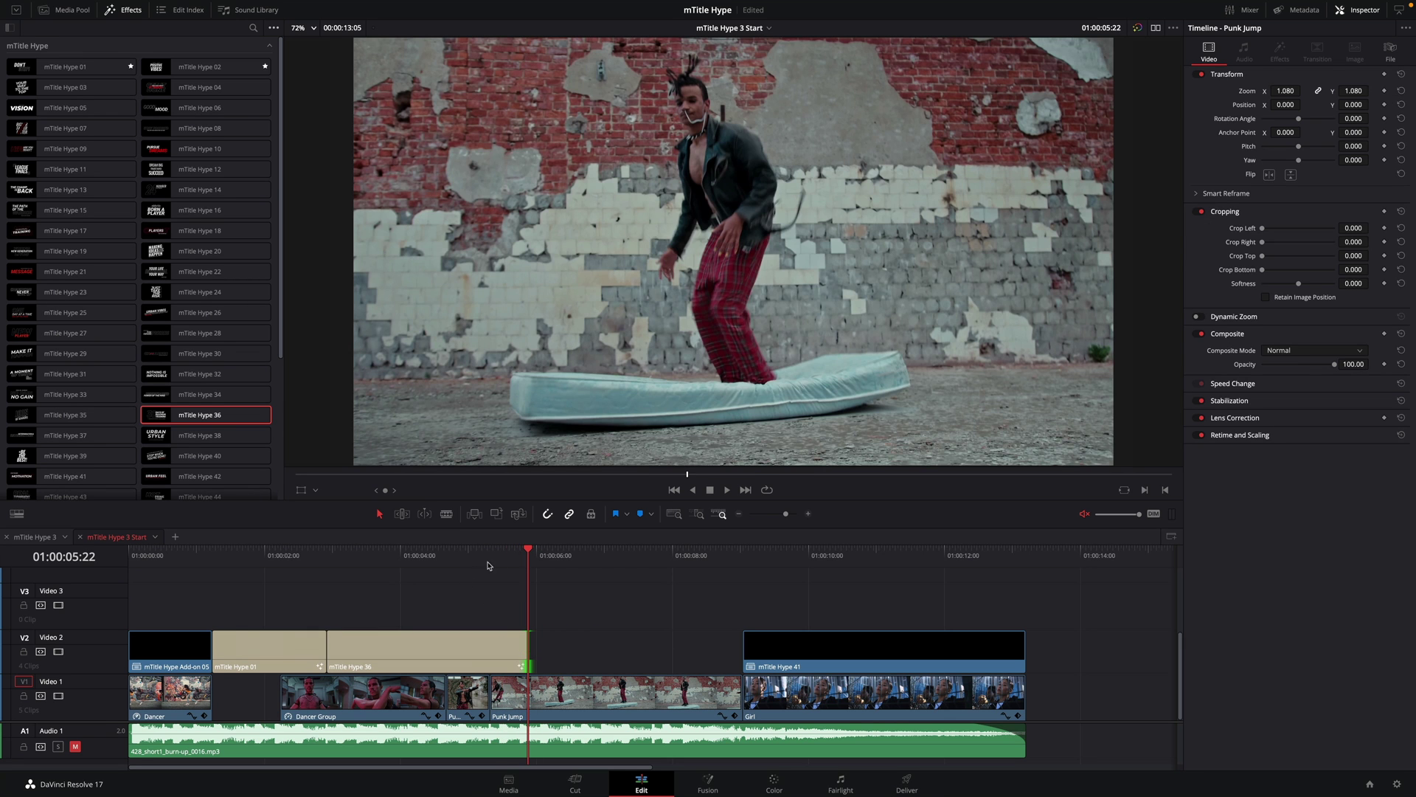
left_click_drag(515, 559, 428, 552)
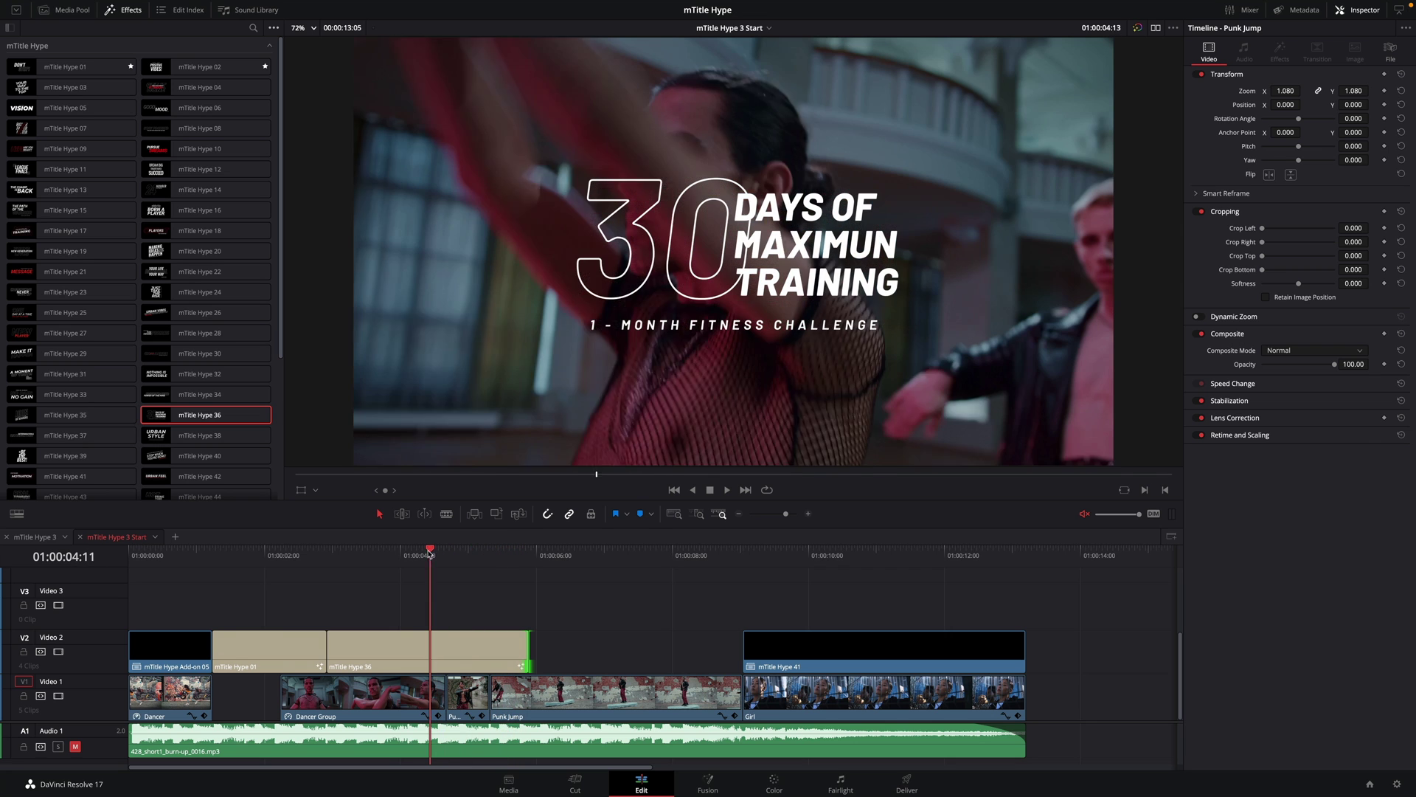
Step: Replace mTitle Hype 36's title with DAYS DANCING CHALLENGE and its subtitle with MODERN ART CLASSES
left_click(427, 650)
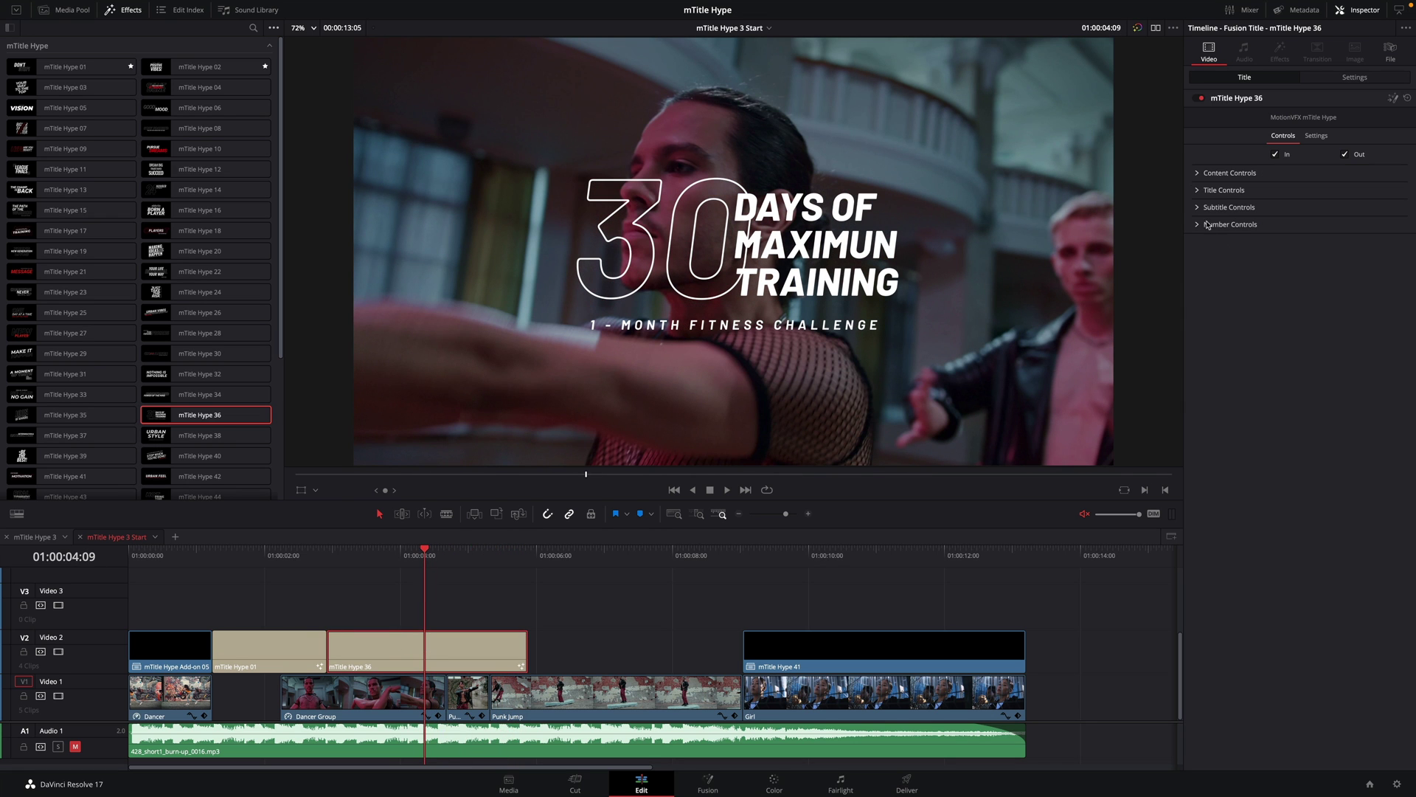
left_click(1200, 190)
key("ctrl+a")
type("DAYS DANCING CHALL")
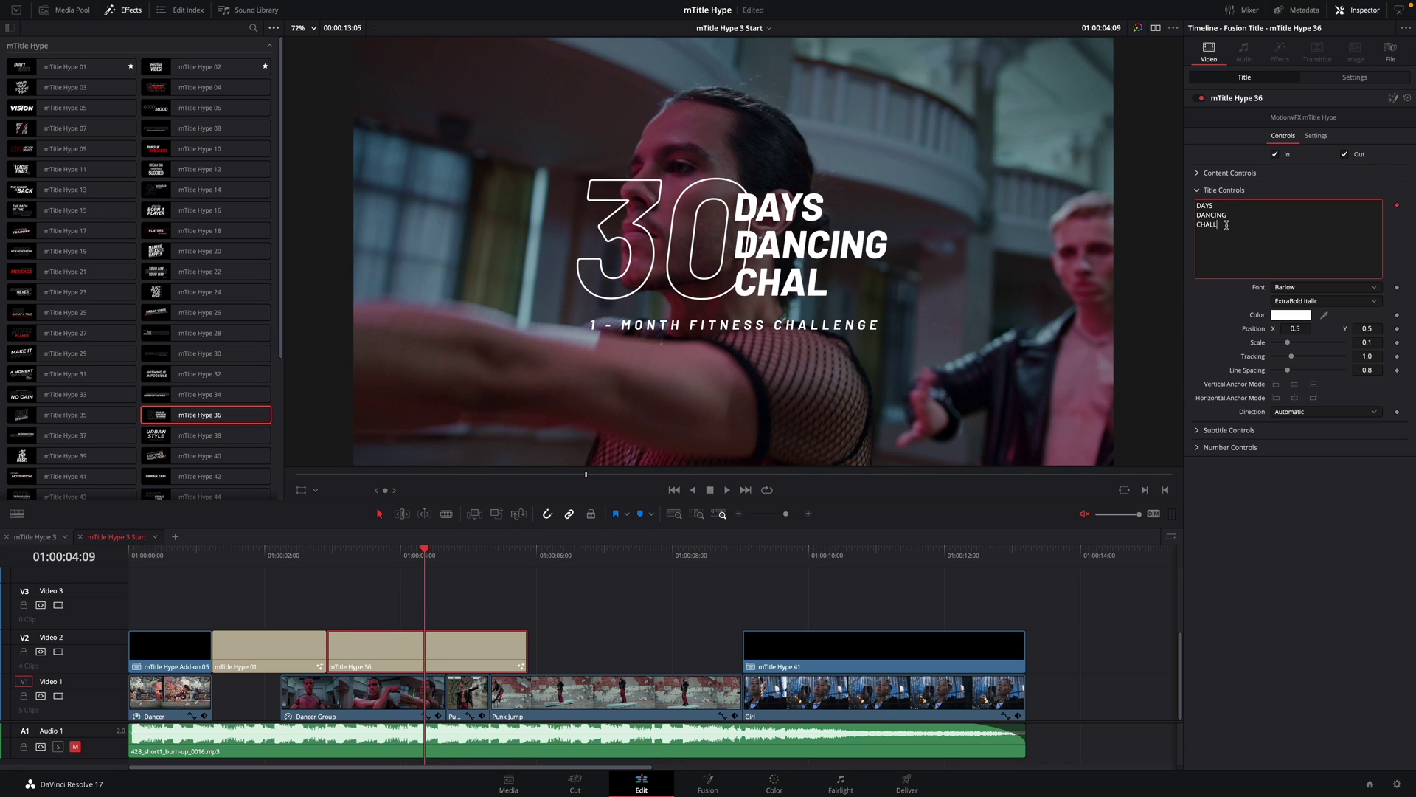
type("ENGE")
left_click(1199, 430)
left_click(1273, 445)
key("ctrl+a")
type("MODERN ART CLASSES")
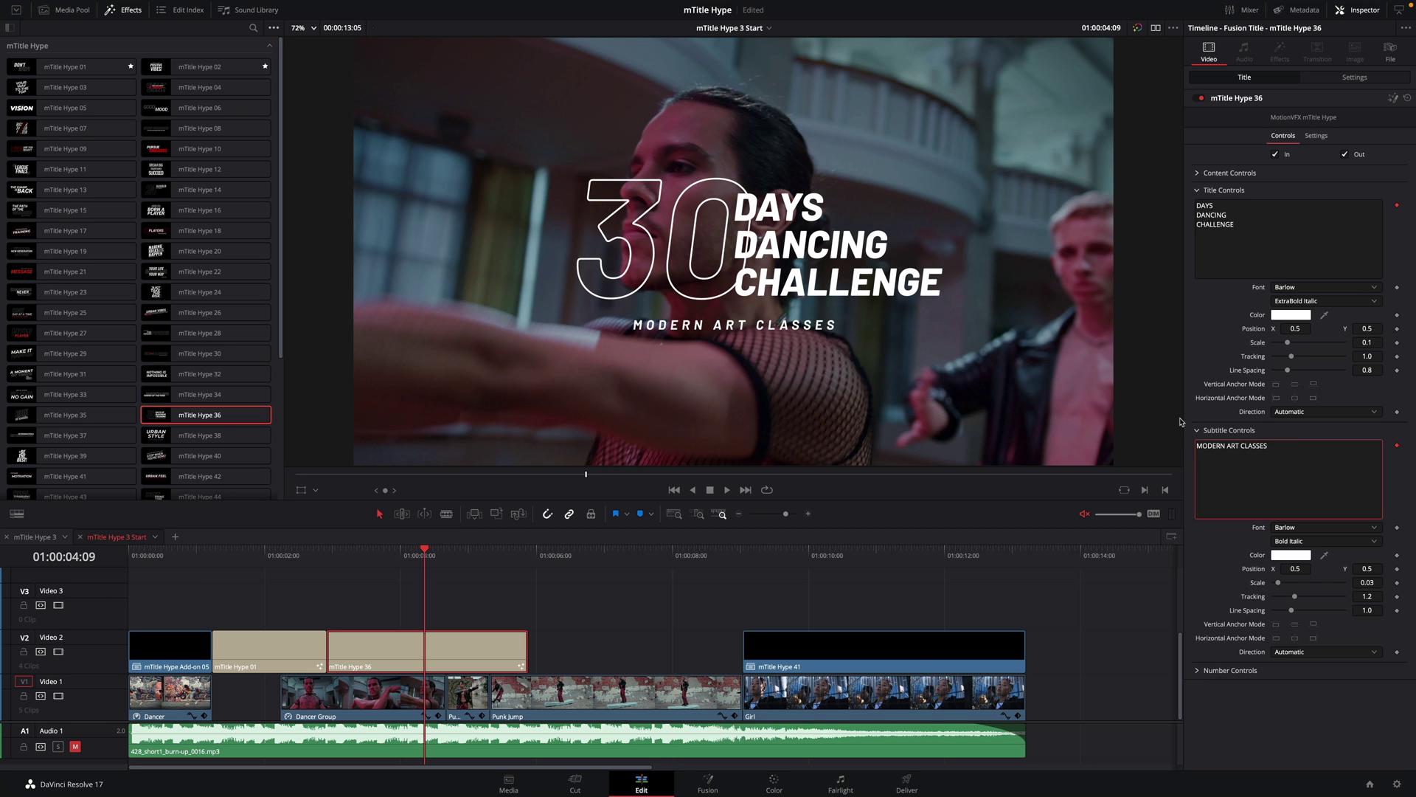
Step: Place mTitle Hype Add-on 06 on Video 3 at the playhead, trimmed to match V2, and select it
left_click_drag(424, 554, 286, 557)
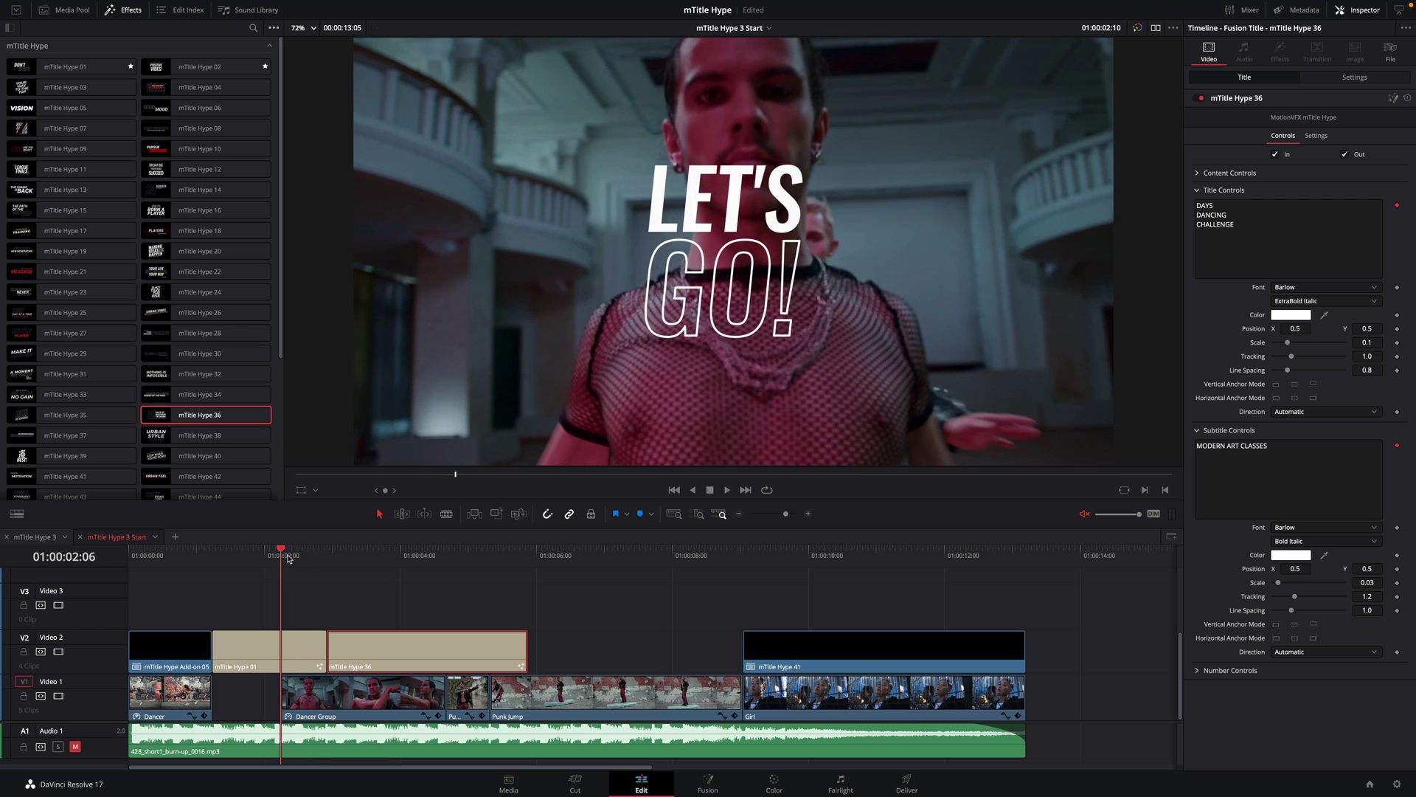
left_click_drag(282, 356, 275, 501)
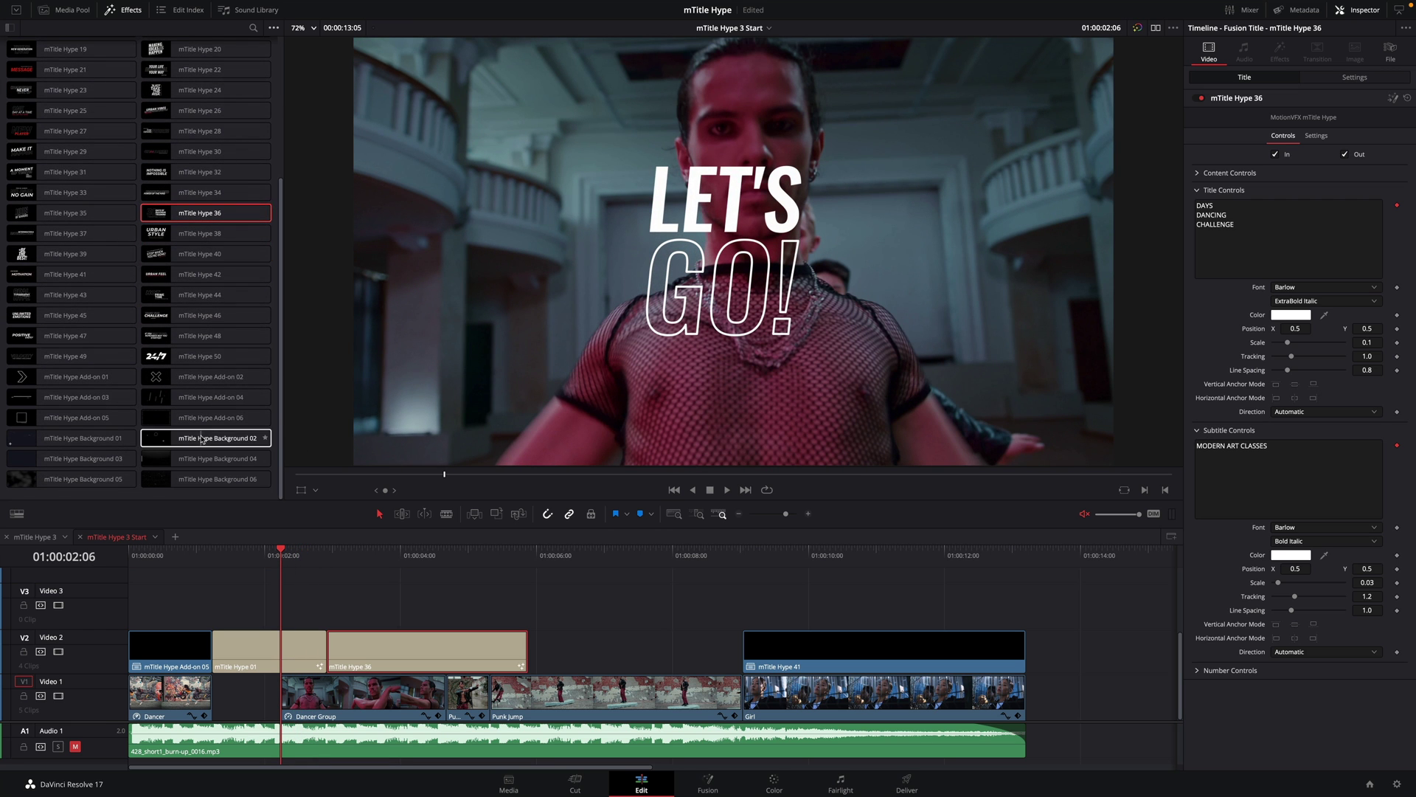
mouse_move(205, 417)
left_mouse_down()
mouse_move(308, 593)
mouse_move(299, 603)
left_mouse_up()
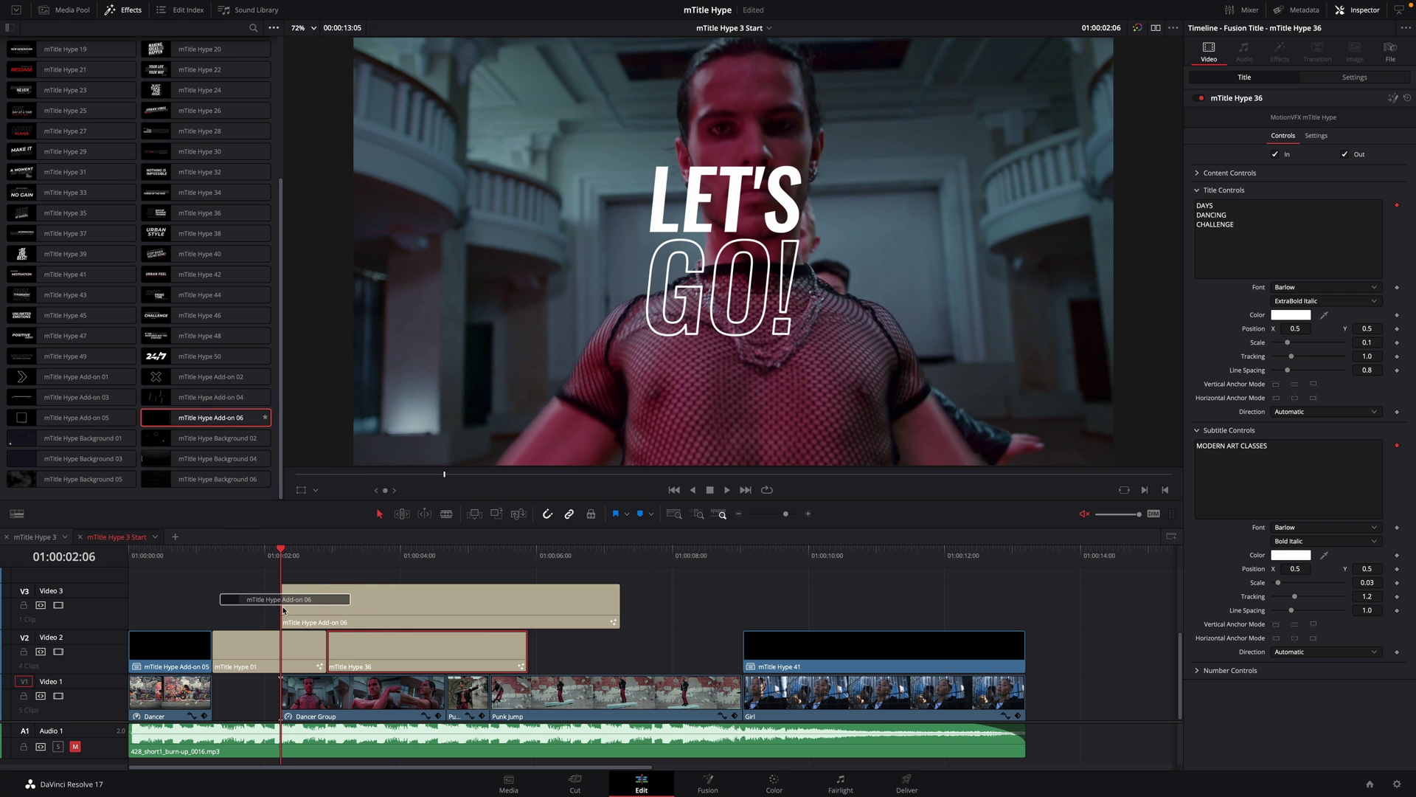
left_click_drag(647, 606, 528, 611)
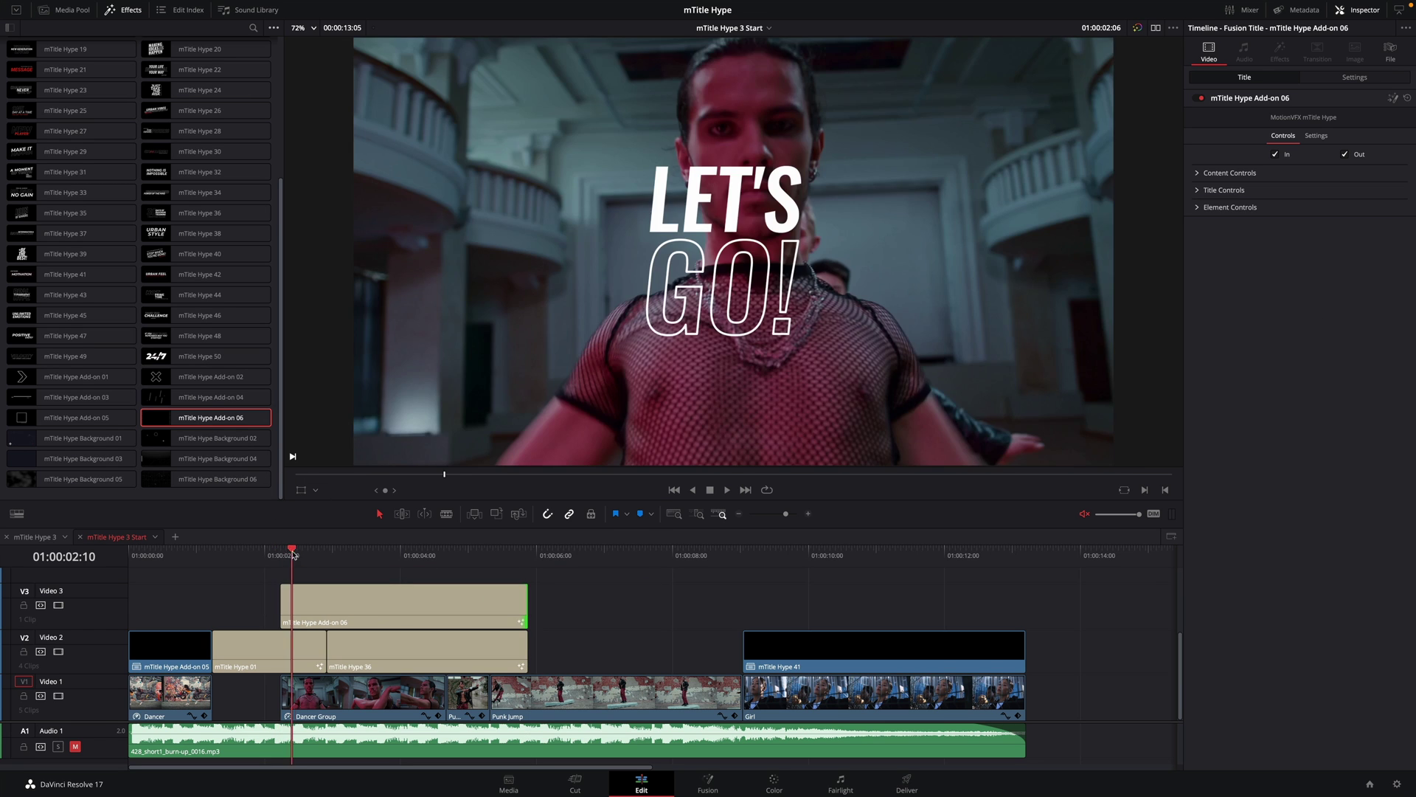
left_click_drag(283, 556, 419, 562)
left_click(446, 605)
Step: Replace the border's NEVER GIVE UP text with TRY YOURSELF, copied and pasted repeatedly
left_click(1197, 174)
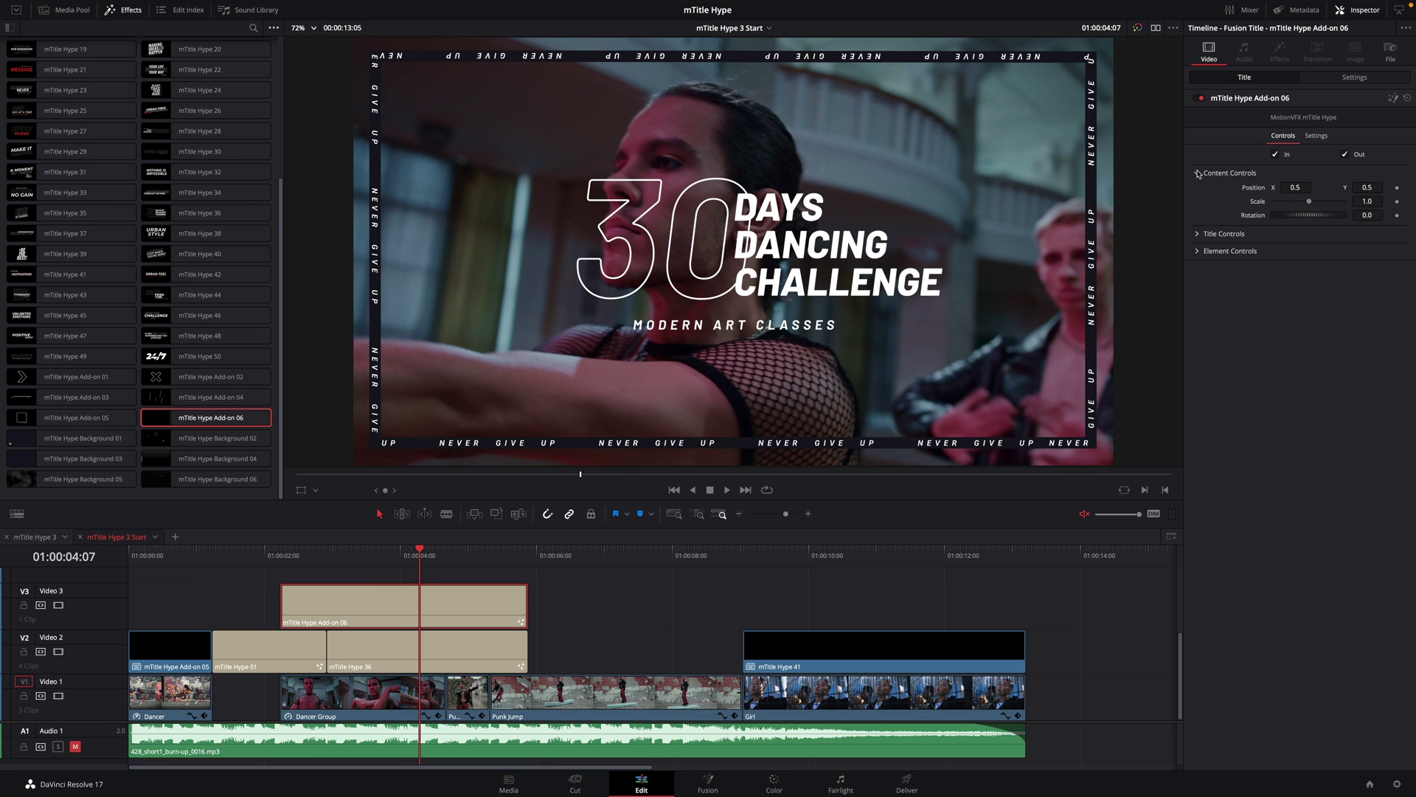
left_click(1197, 235)
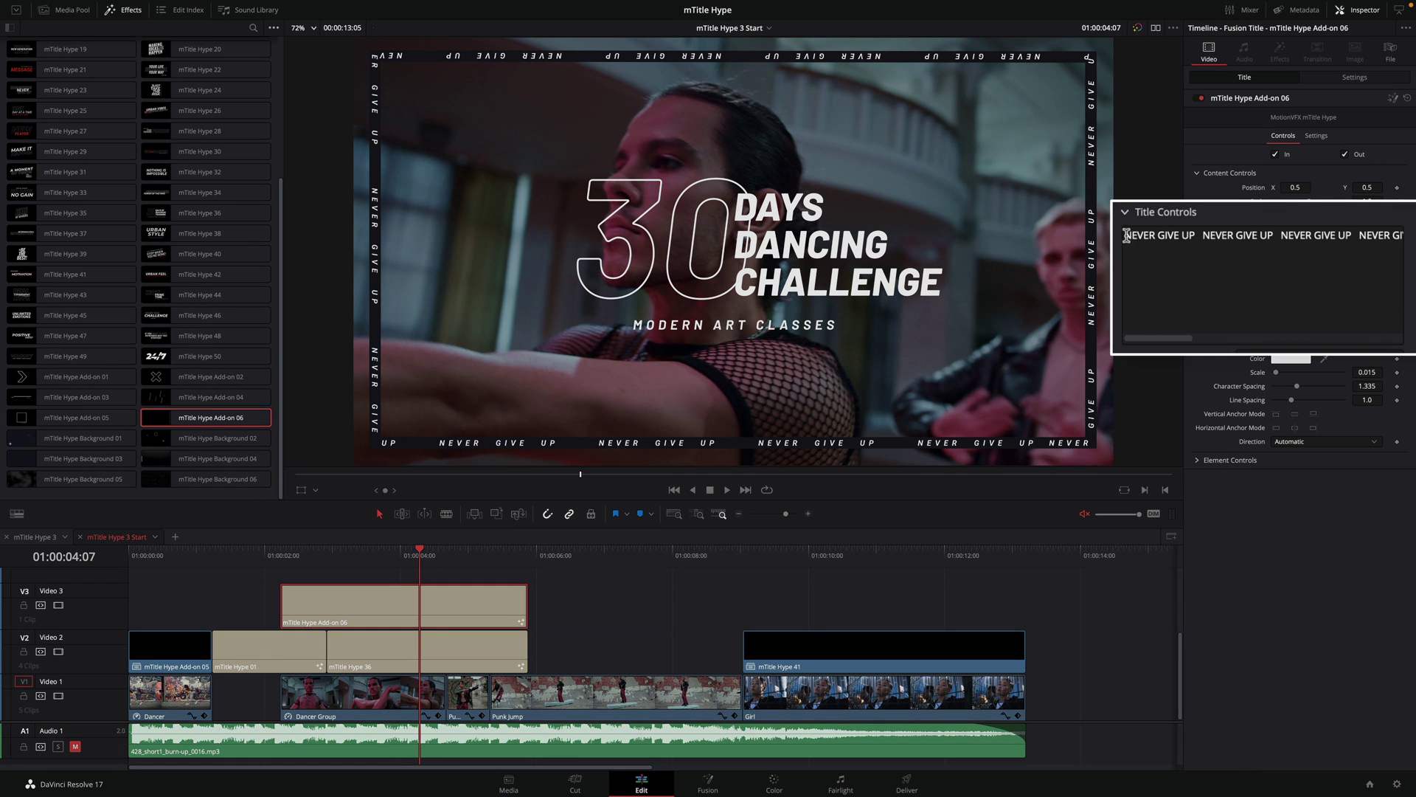
left_click_drag(1172, 338, 1206, 339)
key("Home")
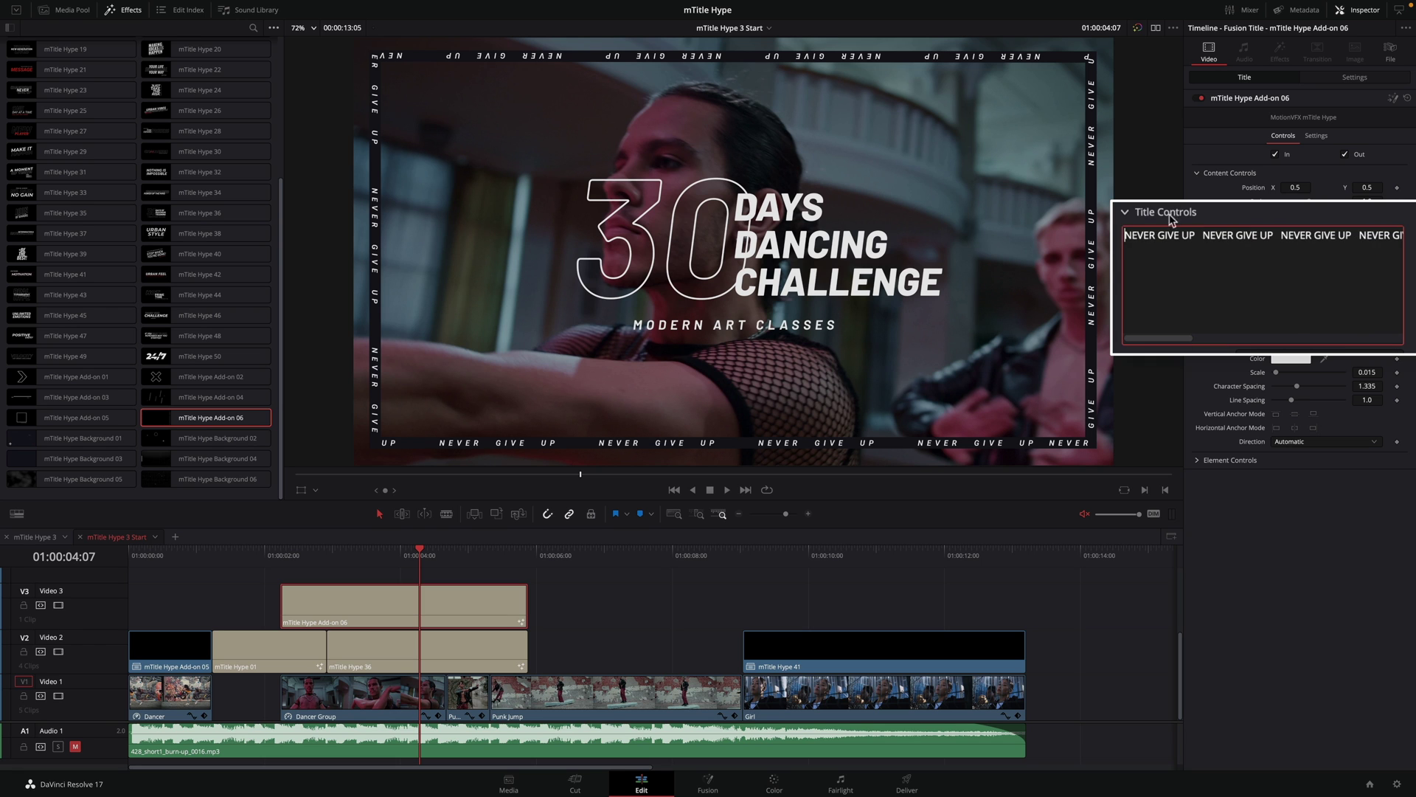
key("ctrl+a")
key("BackSpace")
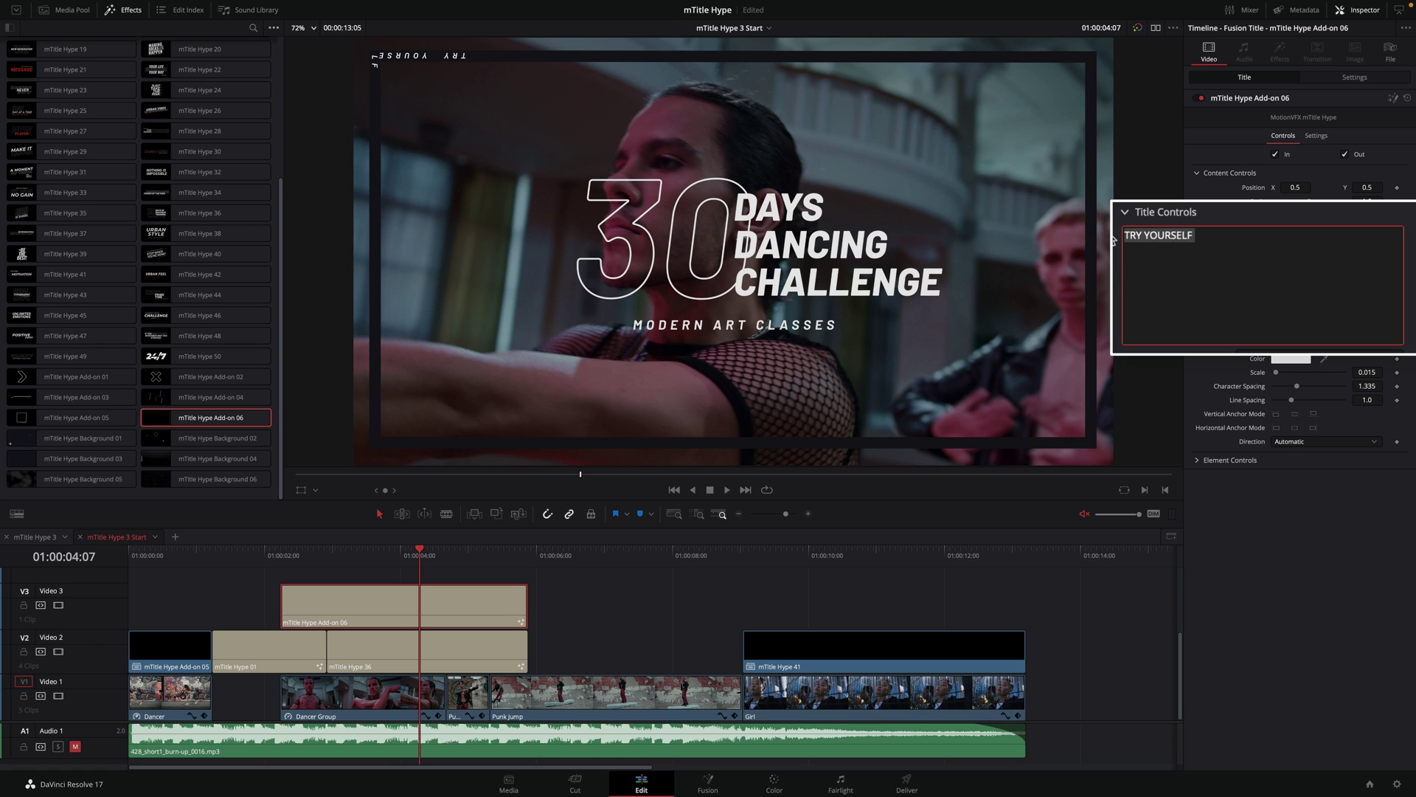
key("ctrl+a")
key("ctrl+c")
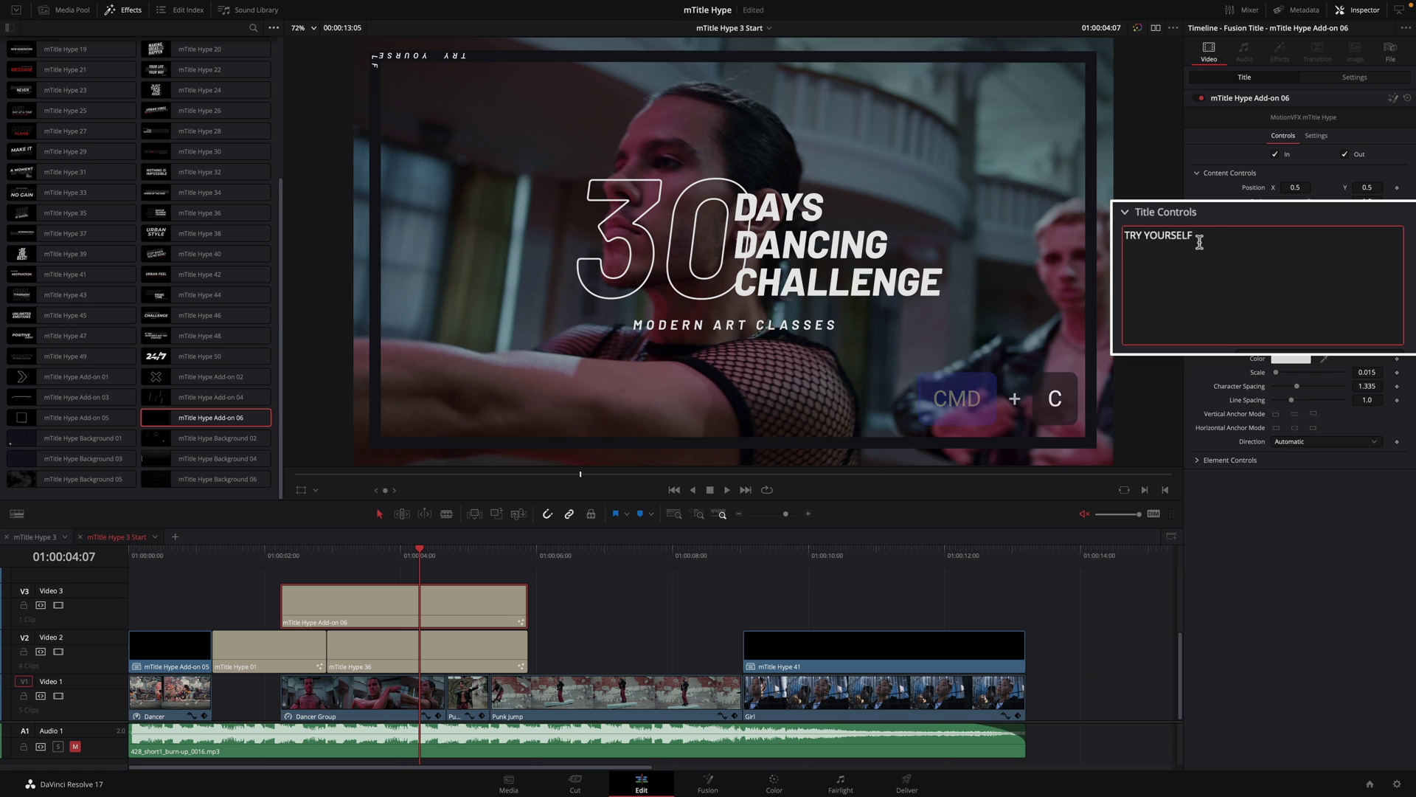
key("ctrl+v")
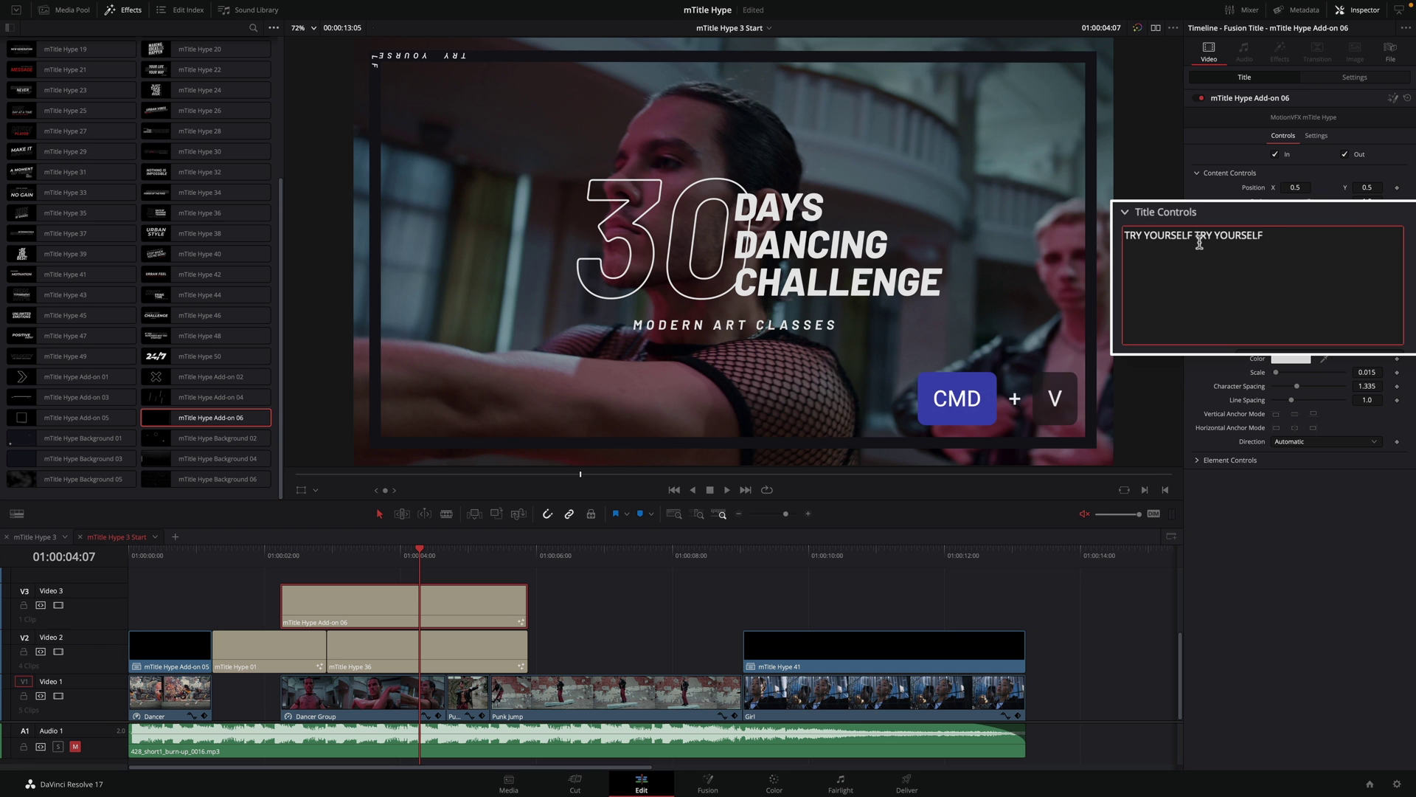
key("ctrl+v")
key("ctrl+v")
key("ctrl+v")
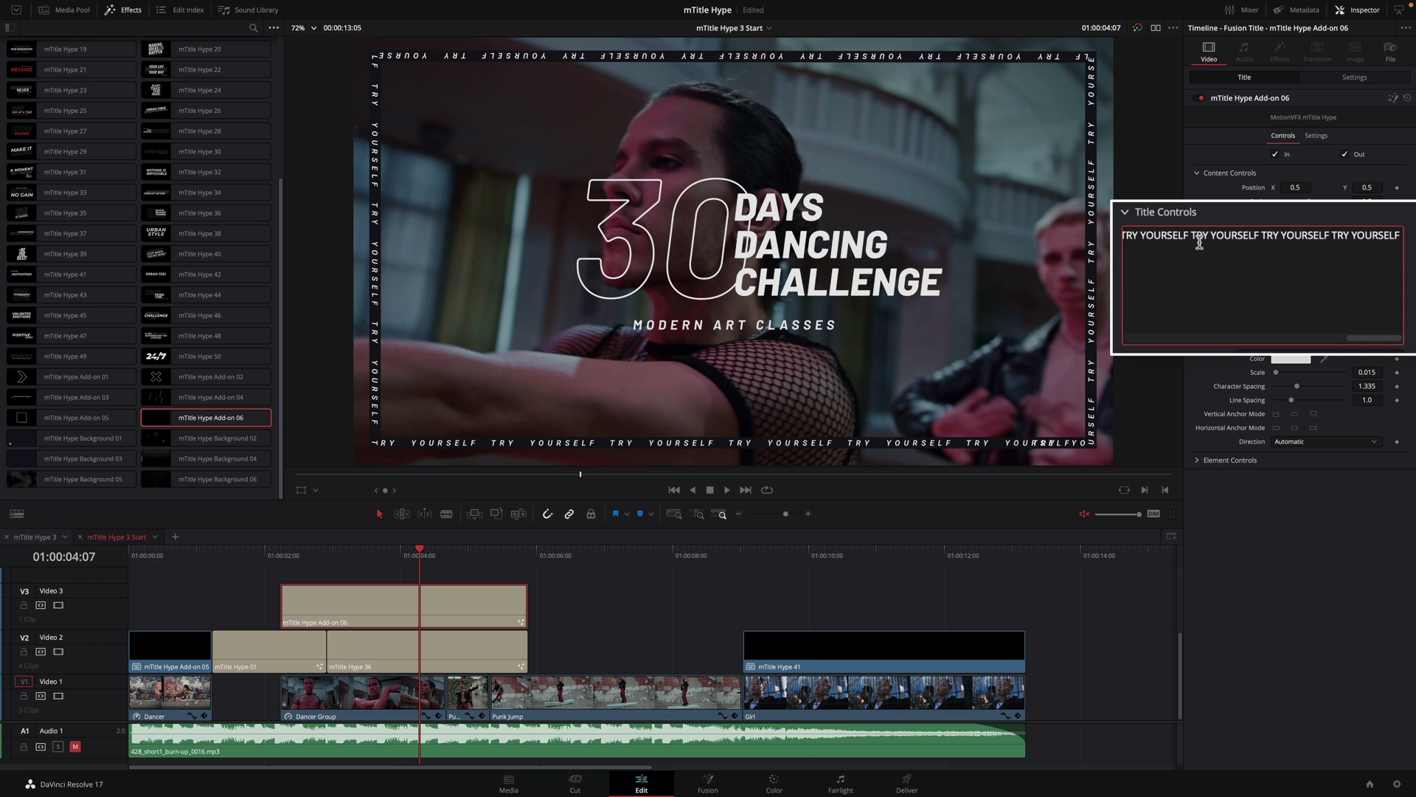
left_click(417, 554)
Step: Set the border's Element Controls colour to dark red: Red 40, Green 0, Blue 0
left_click_drag(418, 554, 390, 562)
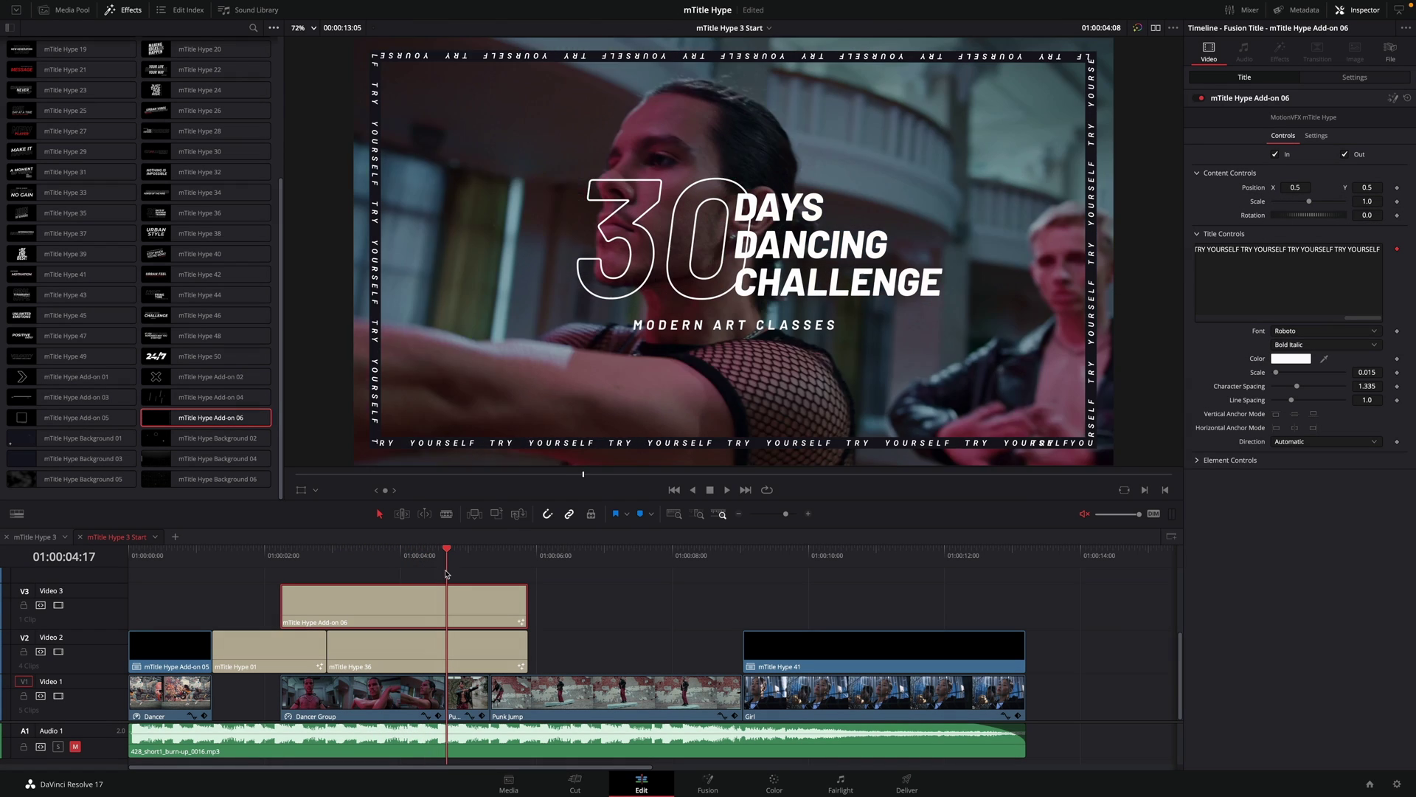
left_click(422, 553)
left_click(1197, 460)
left_click(1279, 516)
mouse_move(1279, 489)
left_mouse_down()
mouse_move(1302, 490)
mouse_move(1288, 530)
mouse_move(1282, 491)
left_mouse_up()
left_click_drag(422, 560, 520, 565)
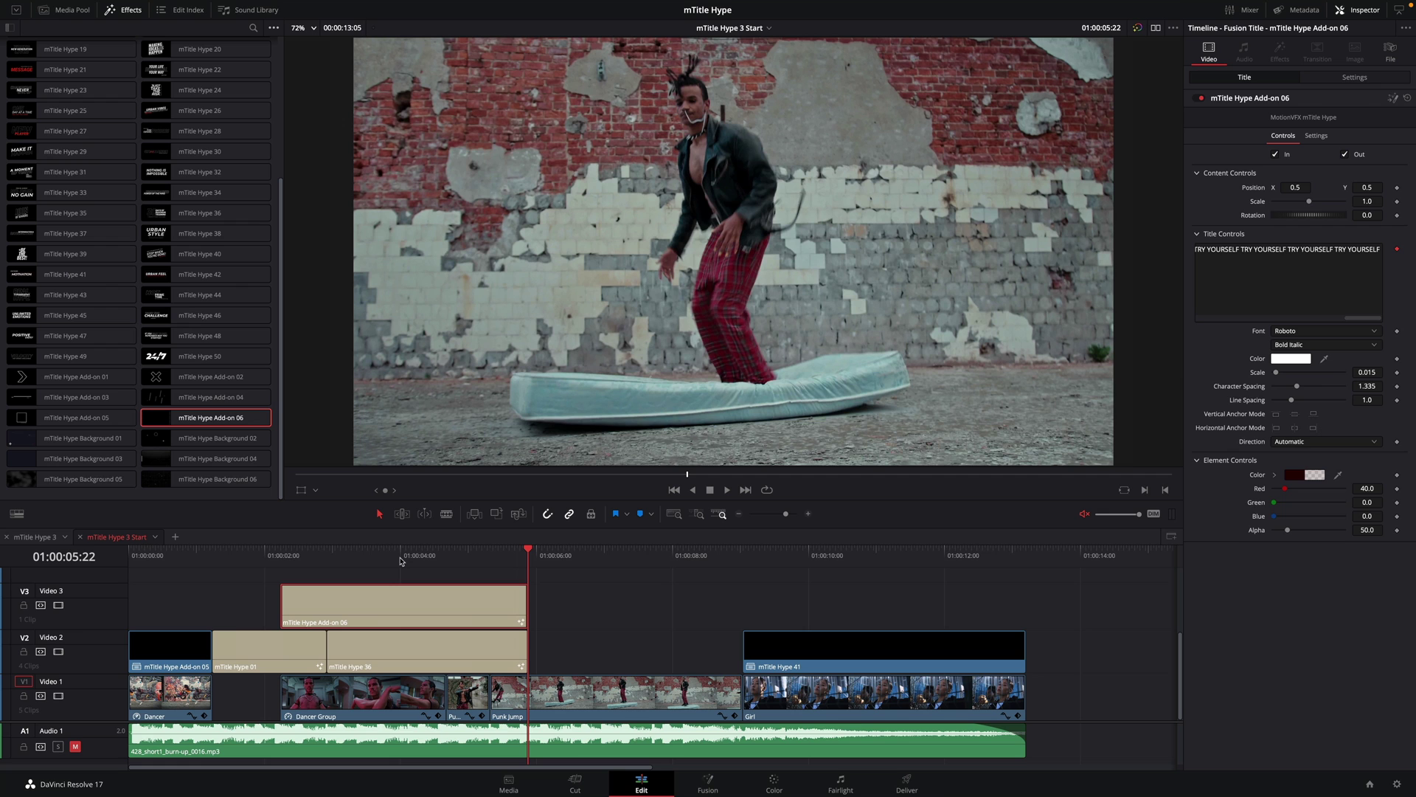
left_click(588, 606)
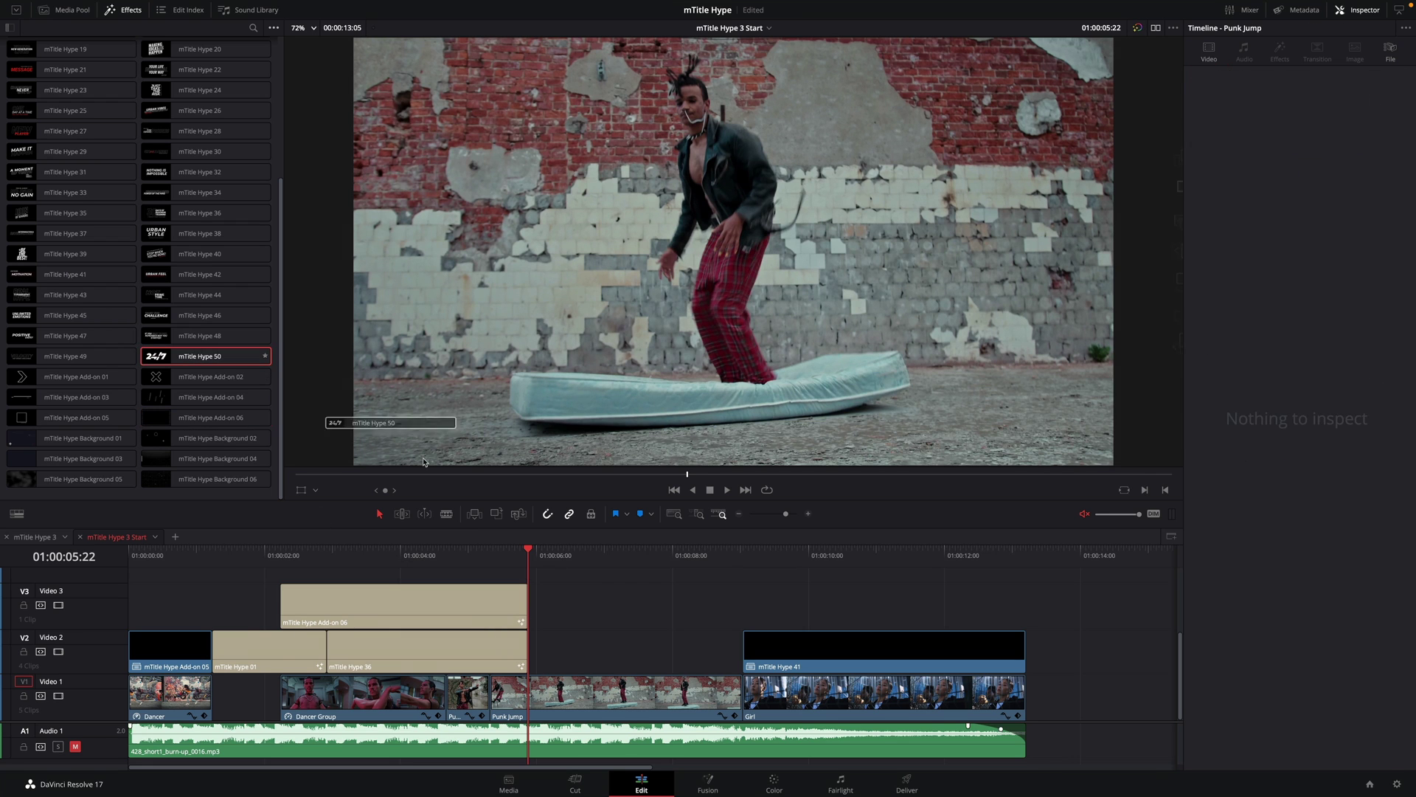
Step: Add mTitle Hype 50 on Video 3 after Add-on 06 and preview it
left_click_drag(199, 355, 554, 597)
left_click_drag(528, 551, 654, 569)
left_click(639, 610)
Step: Make the KEEP YOUR FOCUS! tagline text black
left_click(1197, 190)
left_click_drag(1270, 206, 1170, 202)
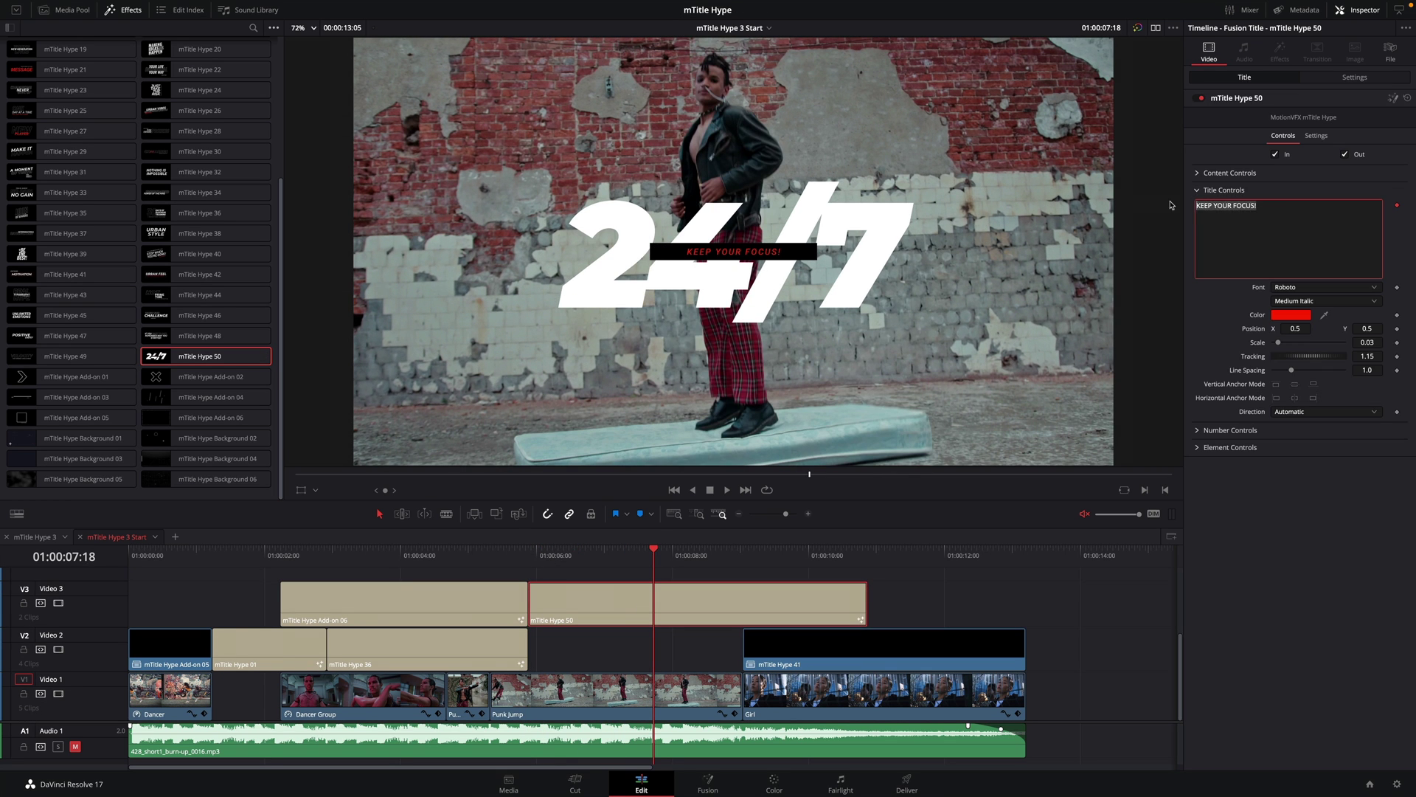
type("YOUR TIME TO SHI")
type("NE")
left_click(1289, 317)
double_click(1042, 494)
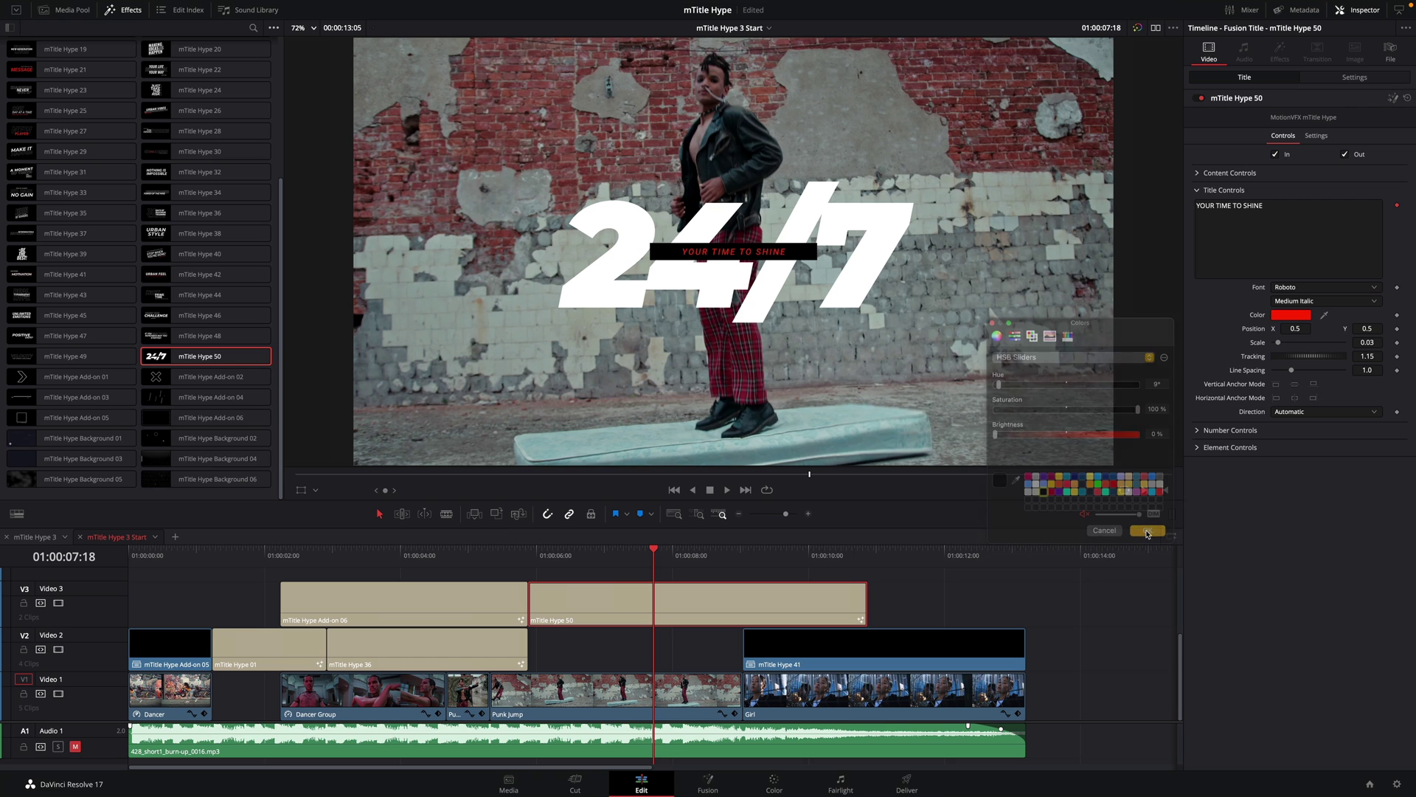
Step: Set the tagline's Box Color to red and scrub back to an earlier frame
left_click(1198, 447)
left_click(1301, 490)
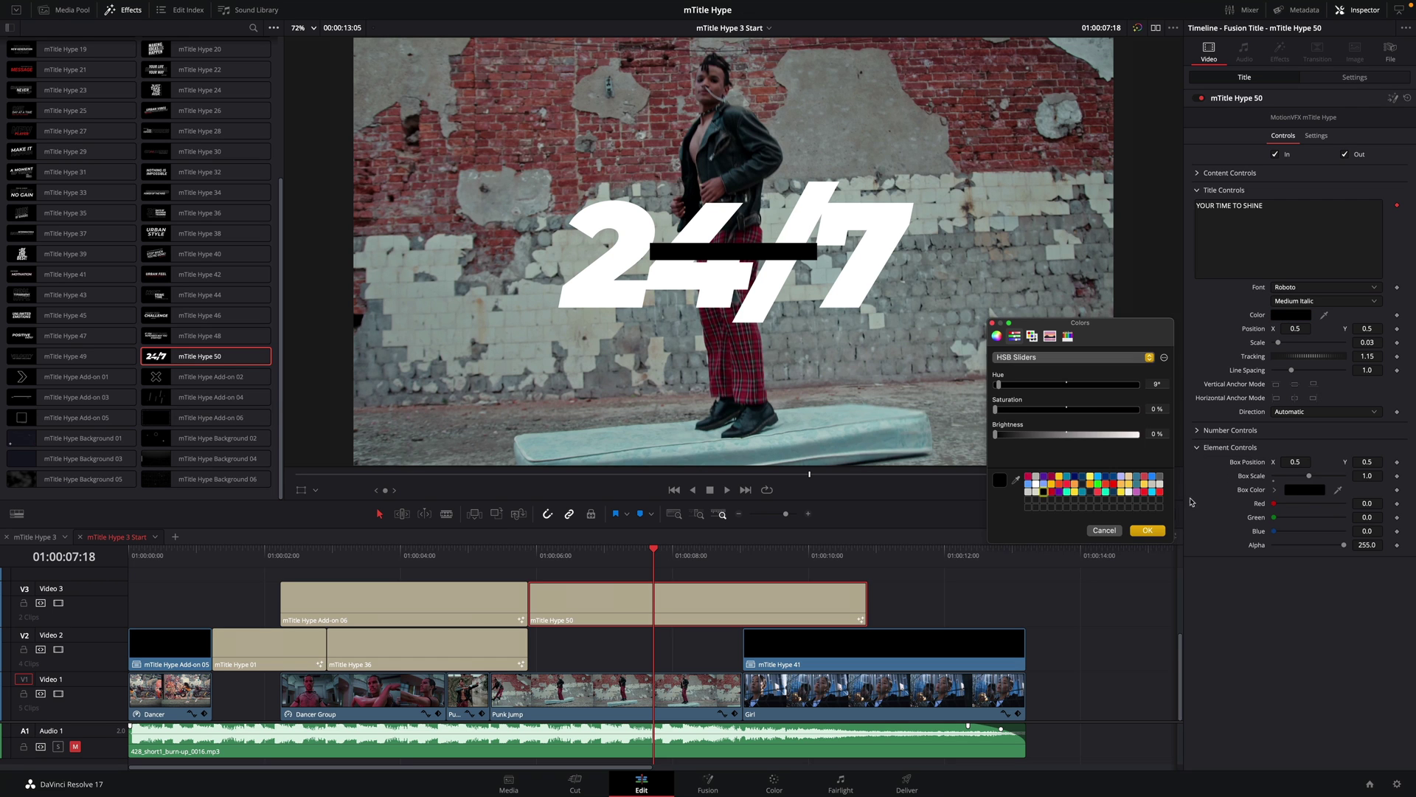
double_click(1042, 494)
left_click(643, 564)
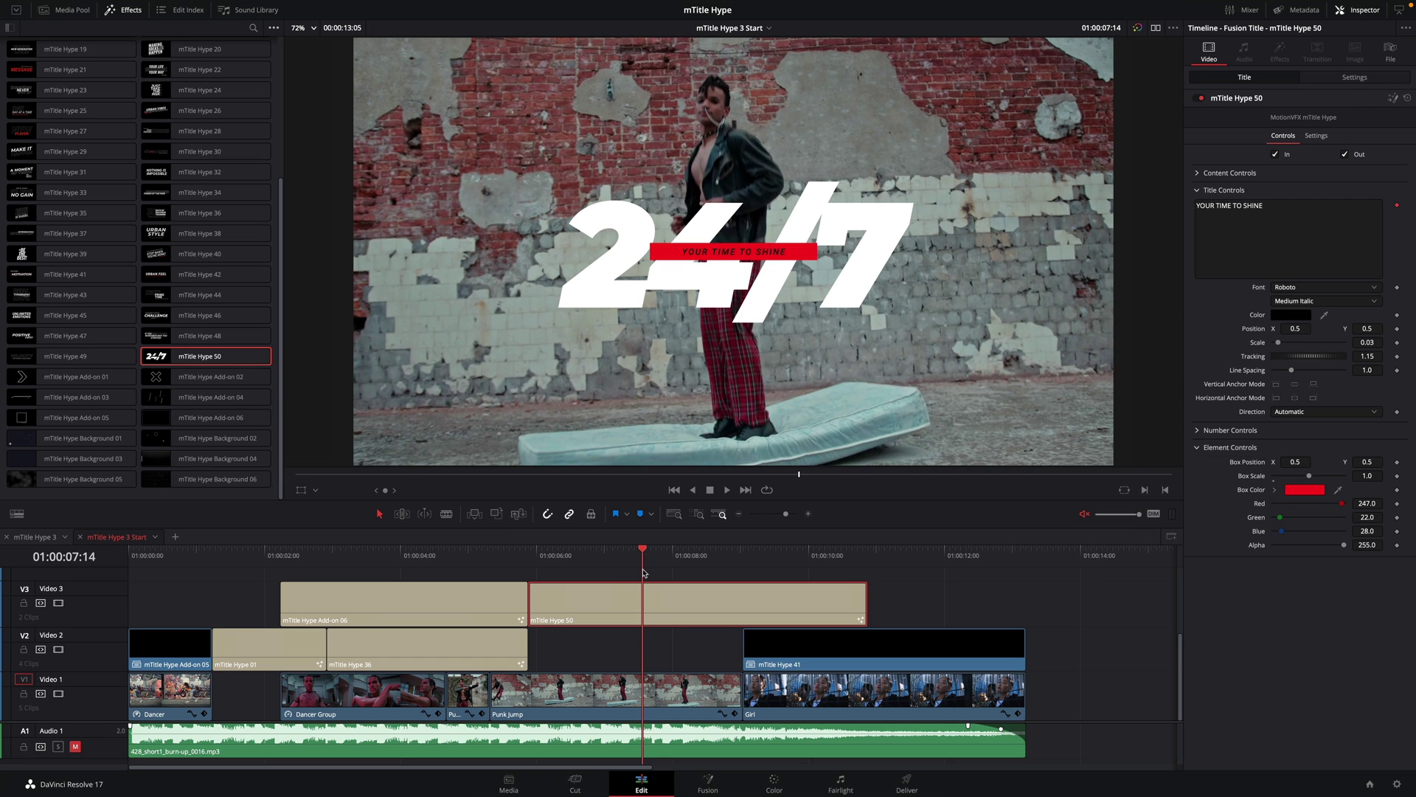
left_click_drag(644, 567, 633, 570)
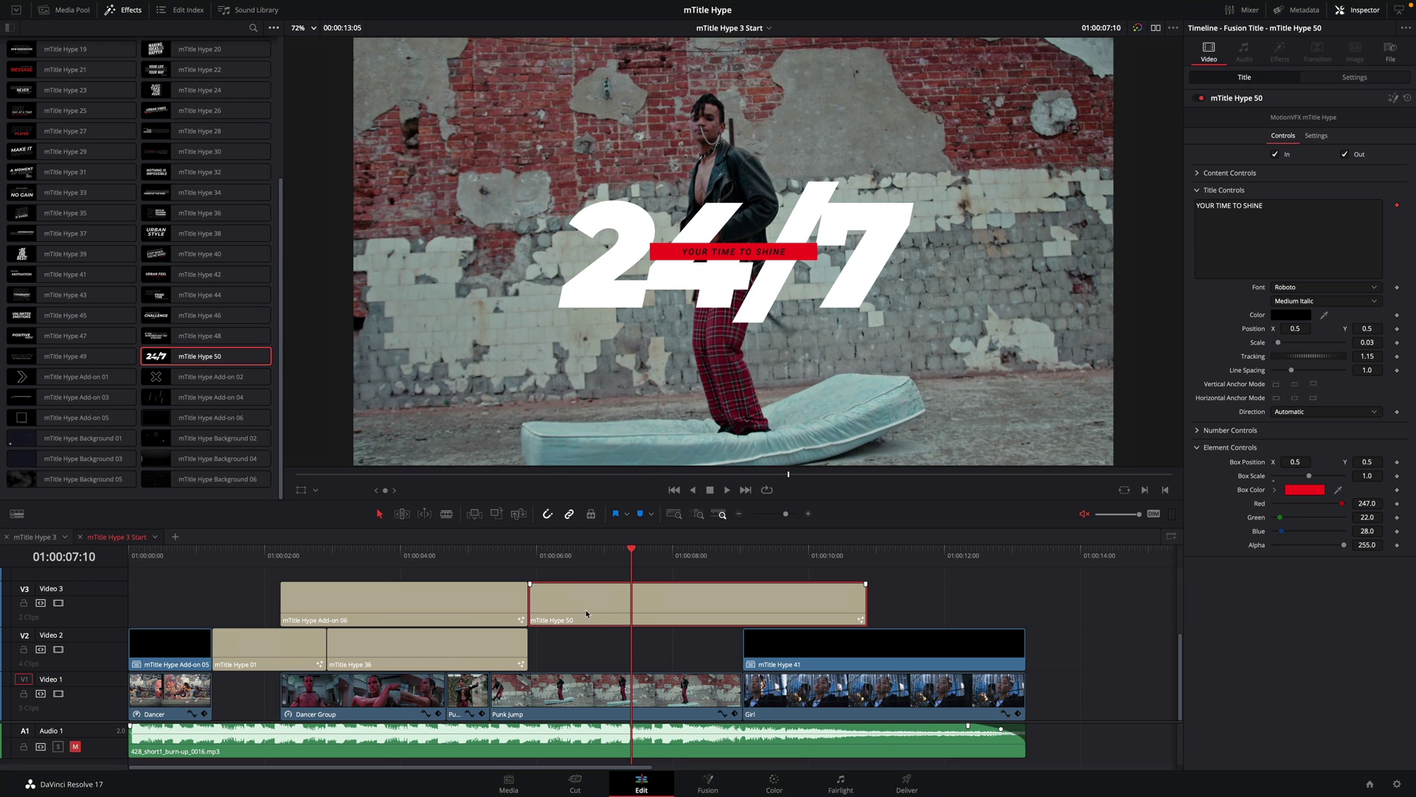
Step: Undo a trial trim, then make the mTitle Hype 50 clip a compound clip
mouse_move(863, 606)
left_mouse_down()
mouse_move(631, 594)
mouse_move(624, 556)
left_mouse_up()
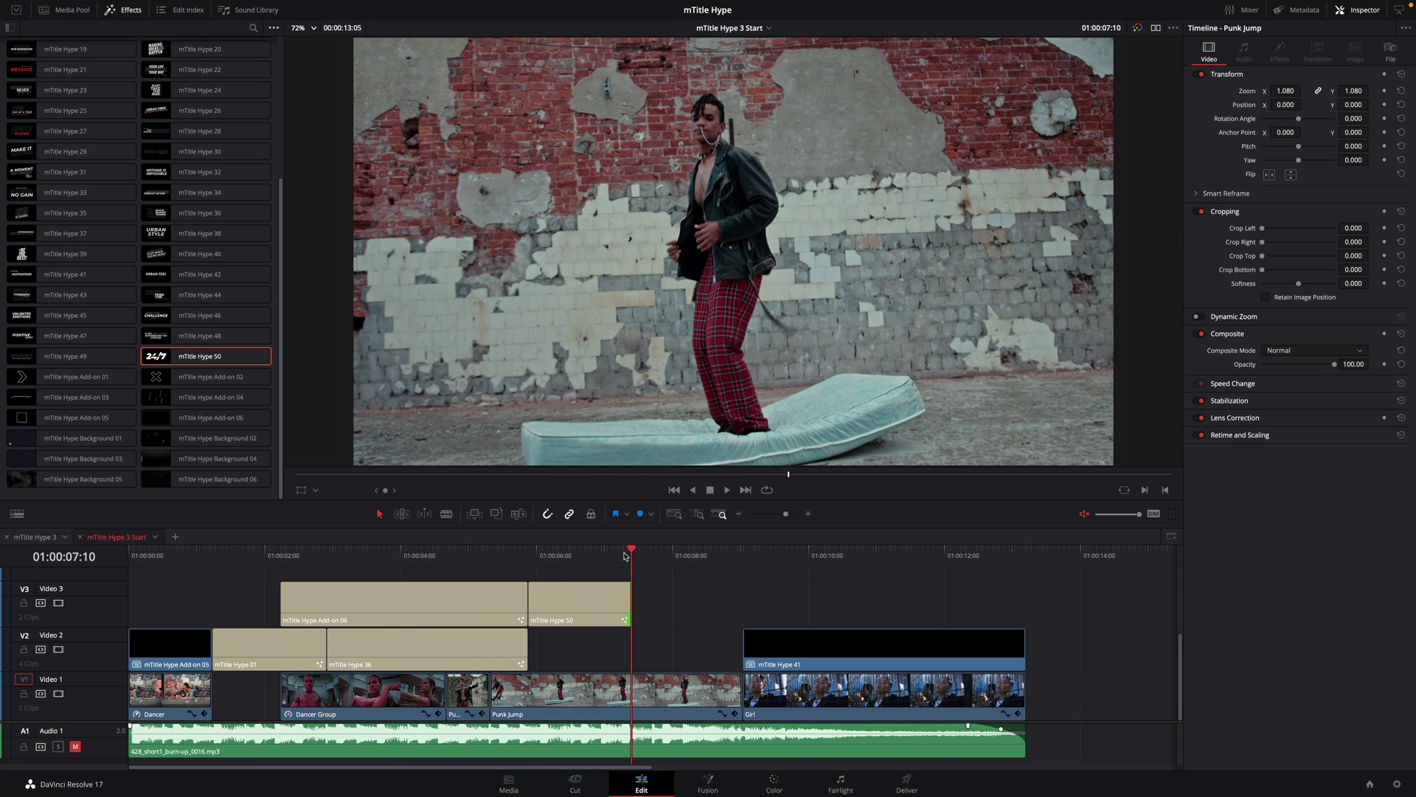
key("ctrl+v")
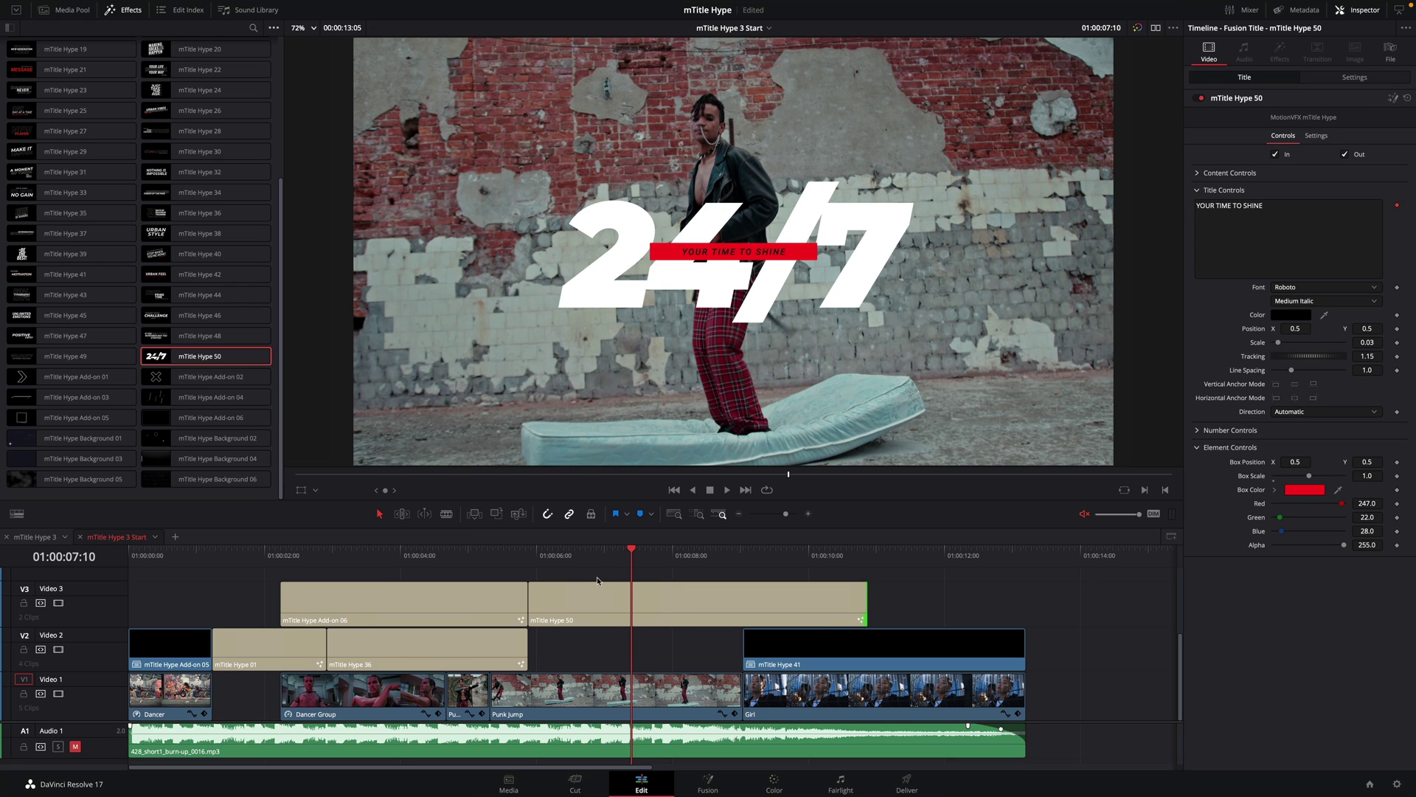
right_click(656, 601)
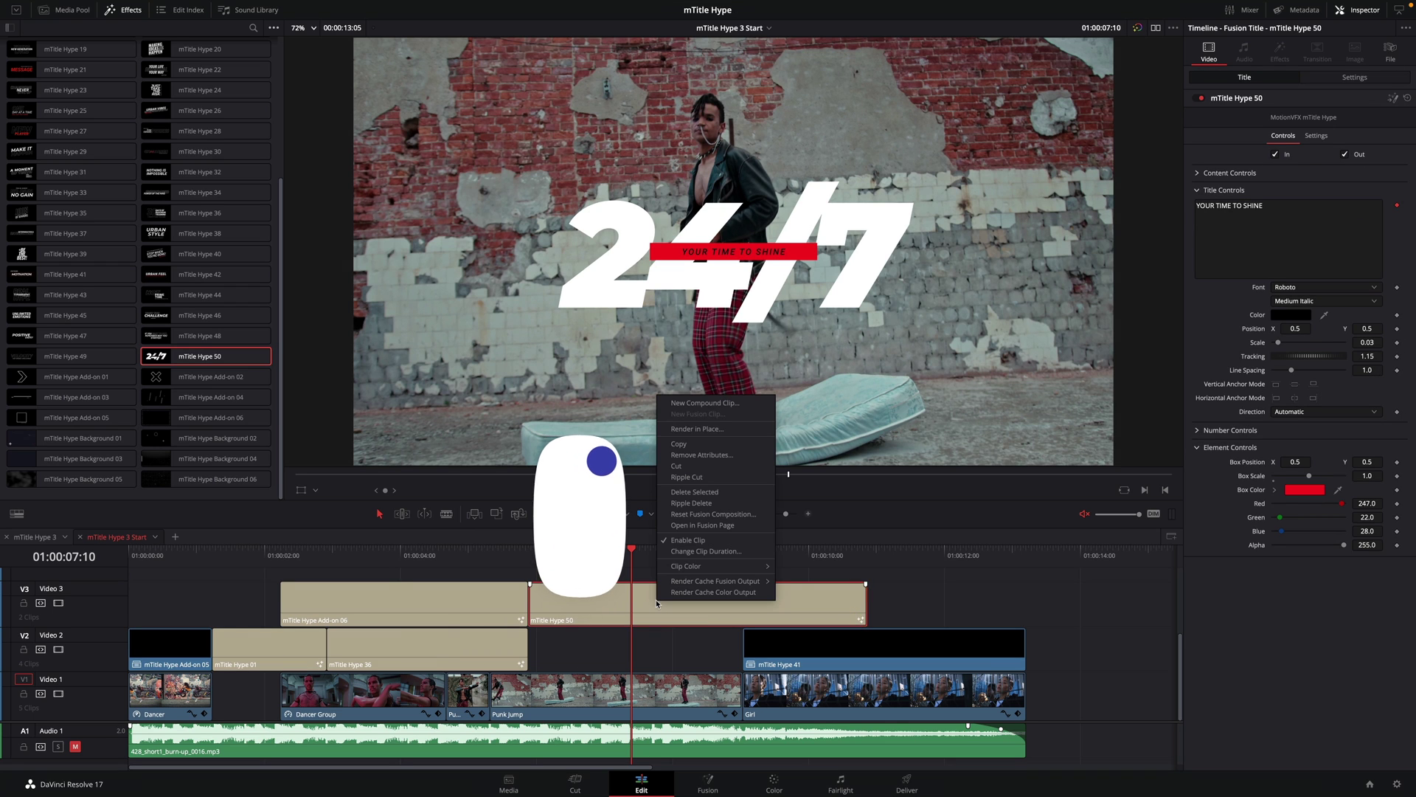
left_click(702, 404)
type("mTitle Hype")
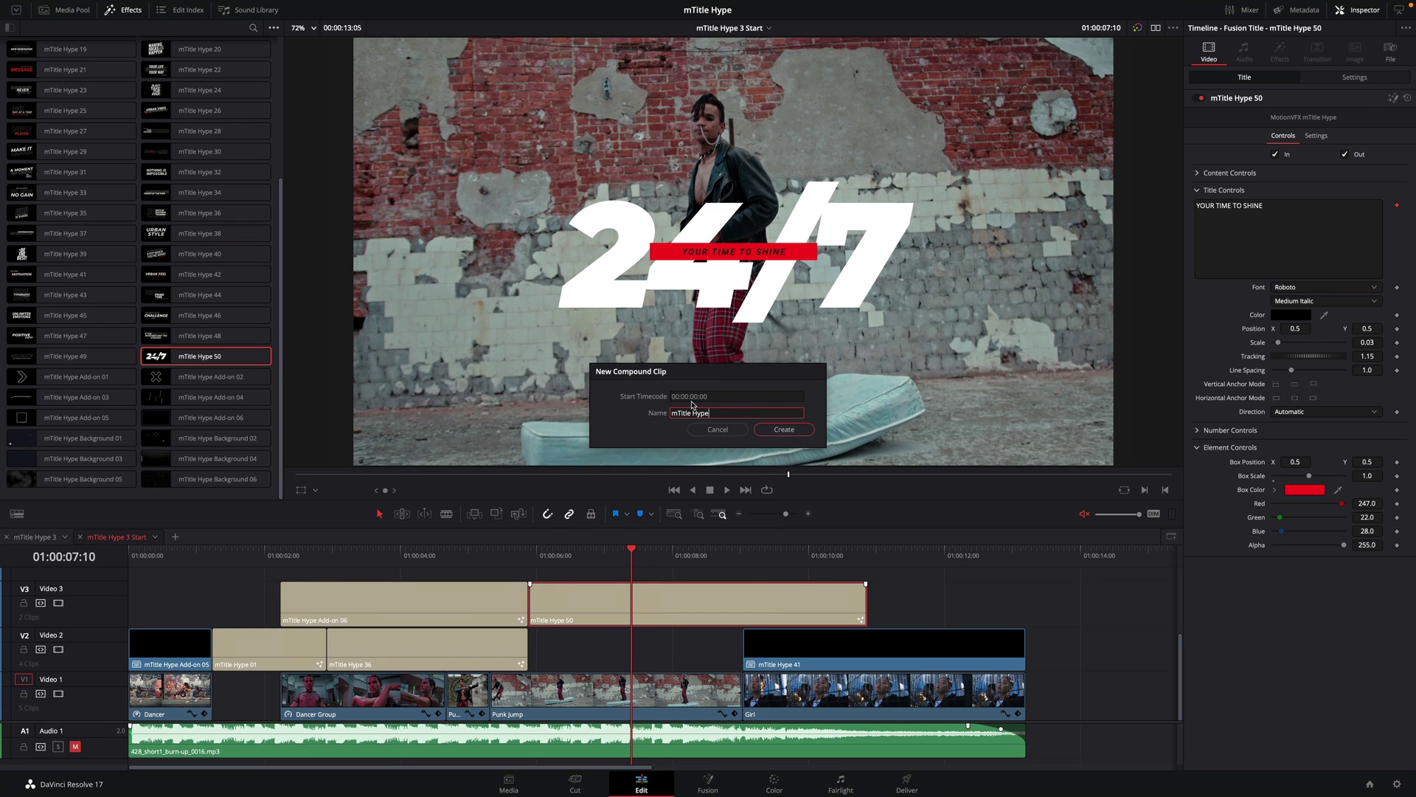
key("Return")
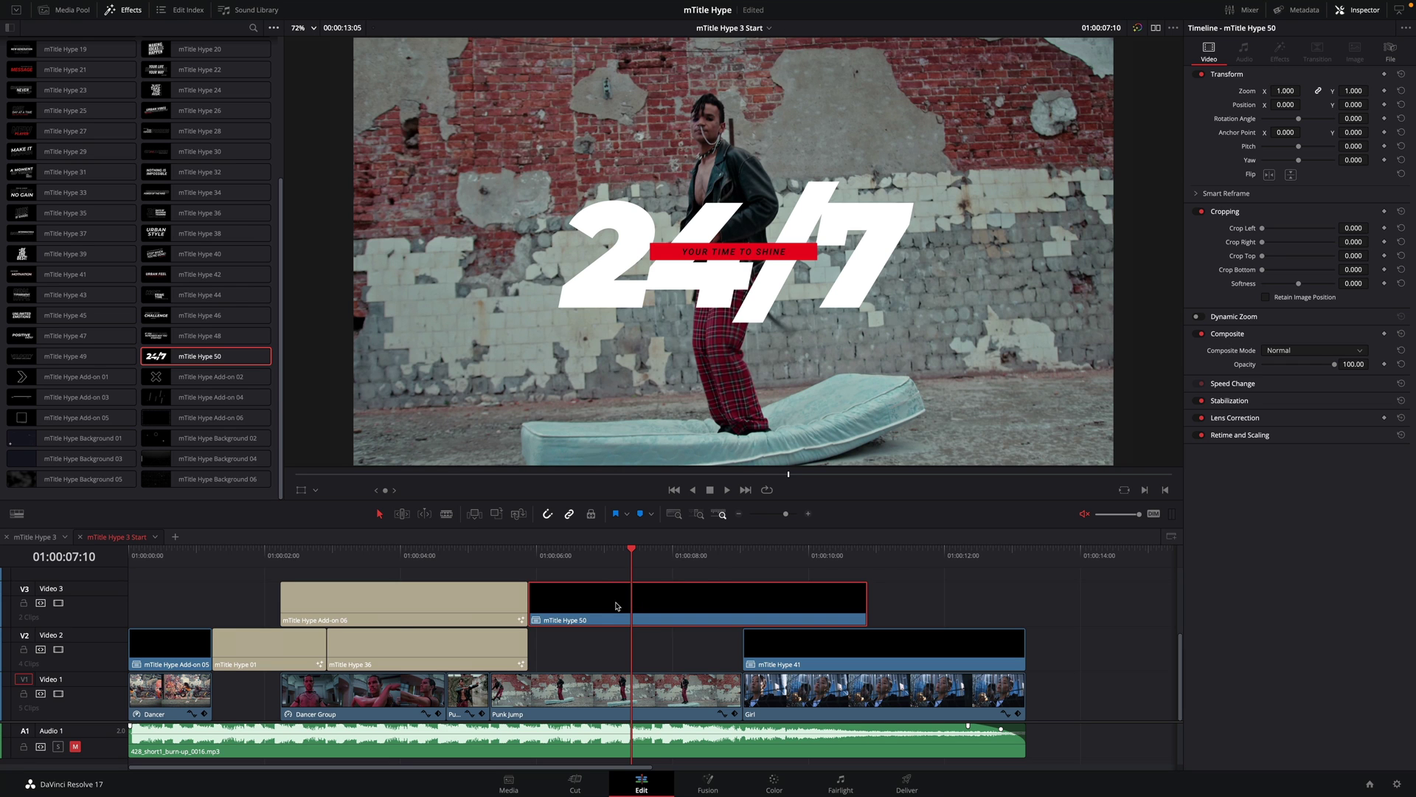
Step: Trim the compound title's start and end to the playhead
left_click_drag(631, 554, 533, 554)
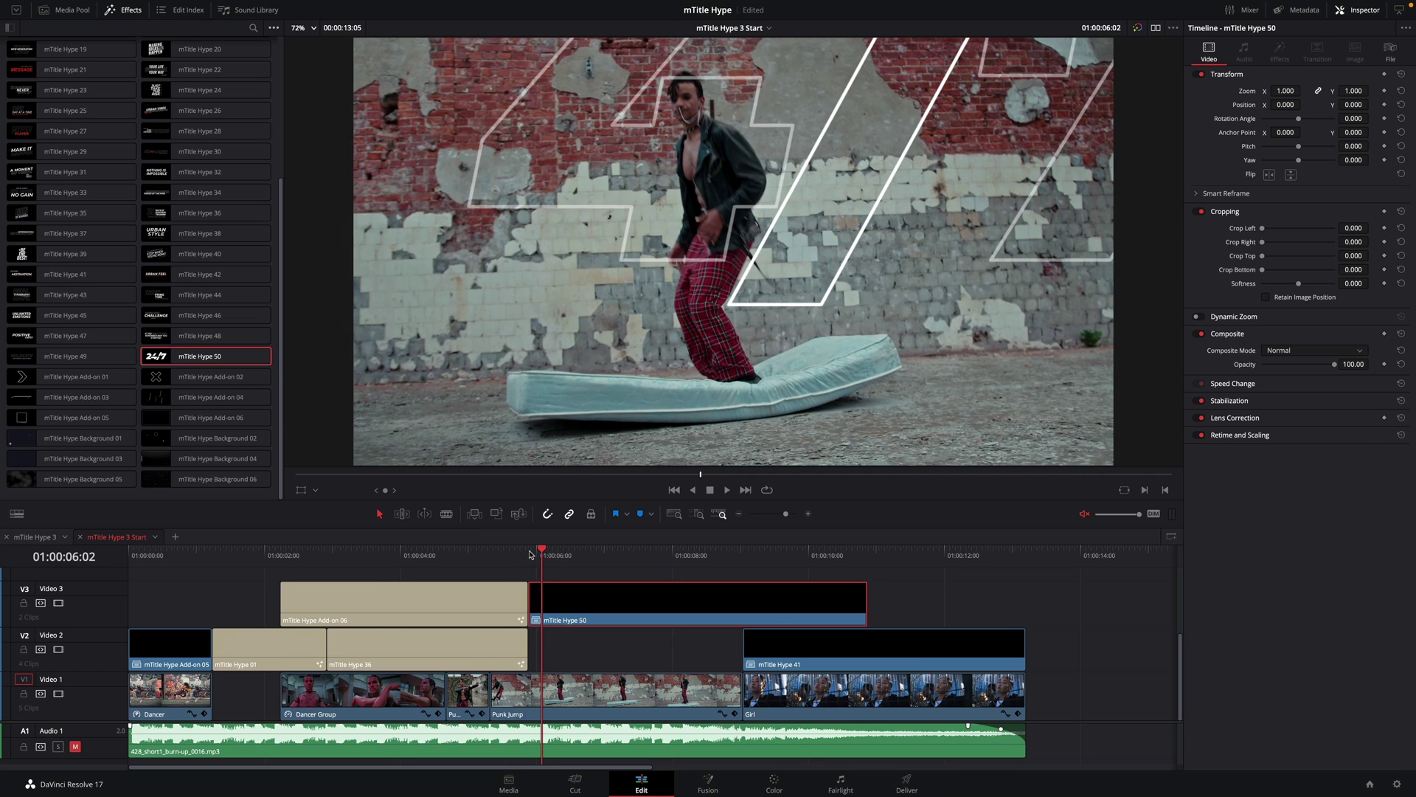
left_click_drag(532, 594, 571, 603)
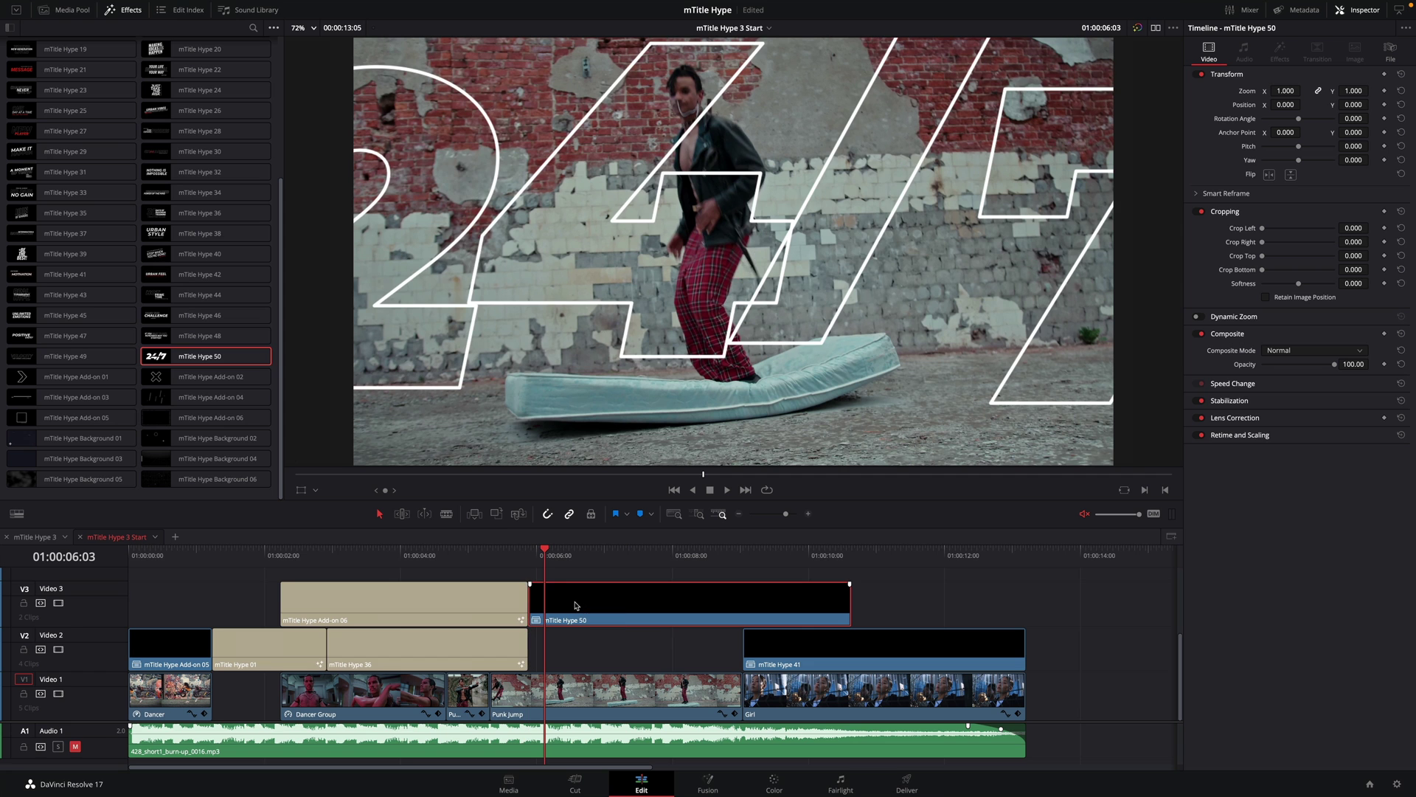
left_click_drag(545, 553, 583, 559)
left_click_drag(848, 603, 581, 603)
Step: Ctrl-drag a copy of the title to a later spot on Video 3
left_click_drag(531, 556, 578, 558)
key("ctrl")
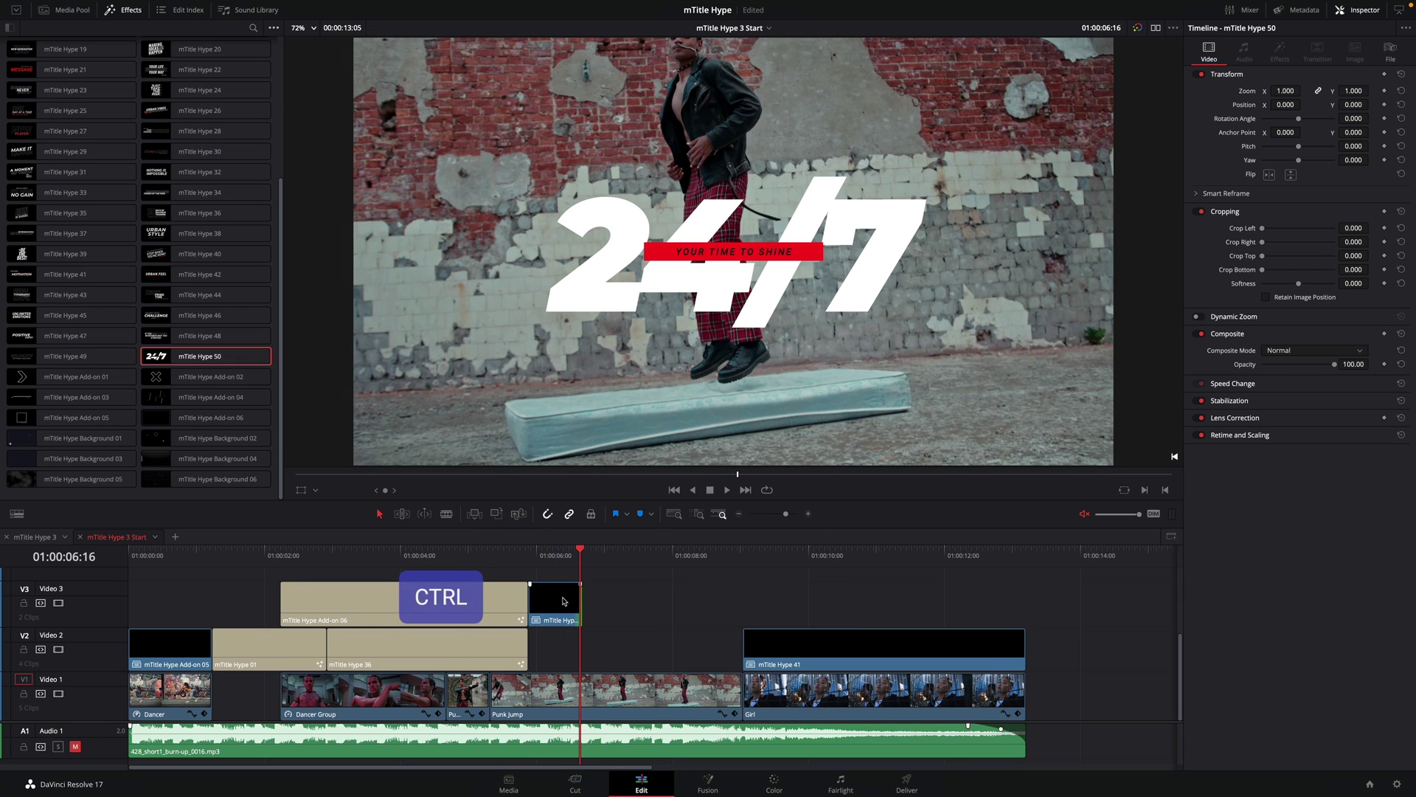
mouse_move(565, 601)
left_mouse_down()
mouse_move(694, 628)
mouse_move(975, 636)
left_mouse_up()
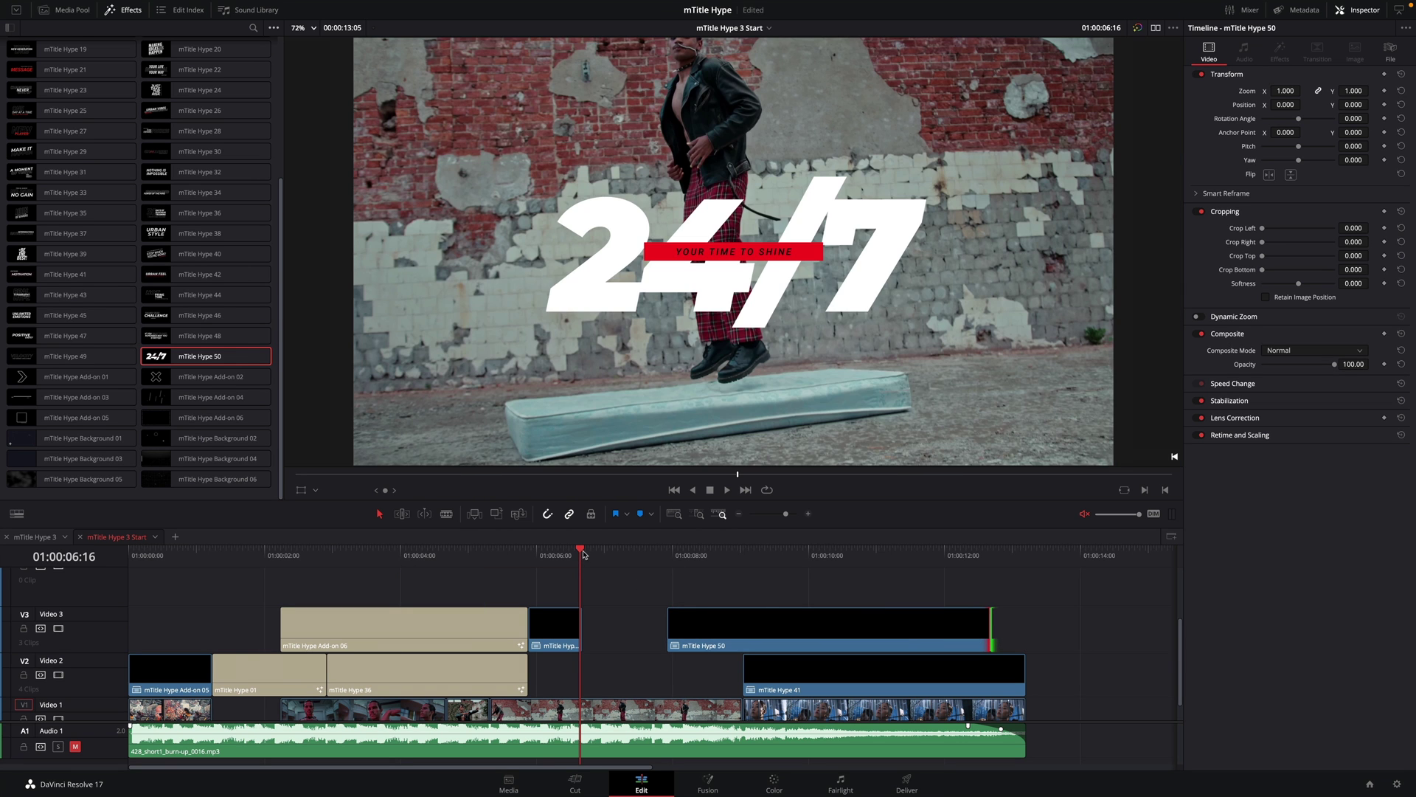
Step: Drop a marker on the music, then trim the second title copy to the playhead
left_click(593, 555)
left_click_drag(593, 551, 632, 557)
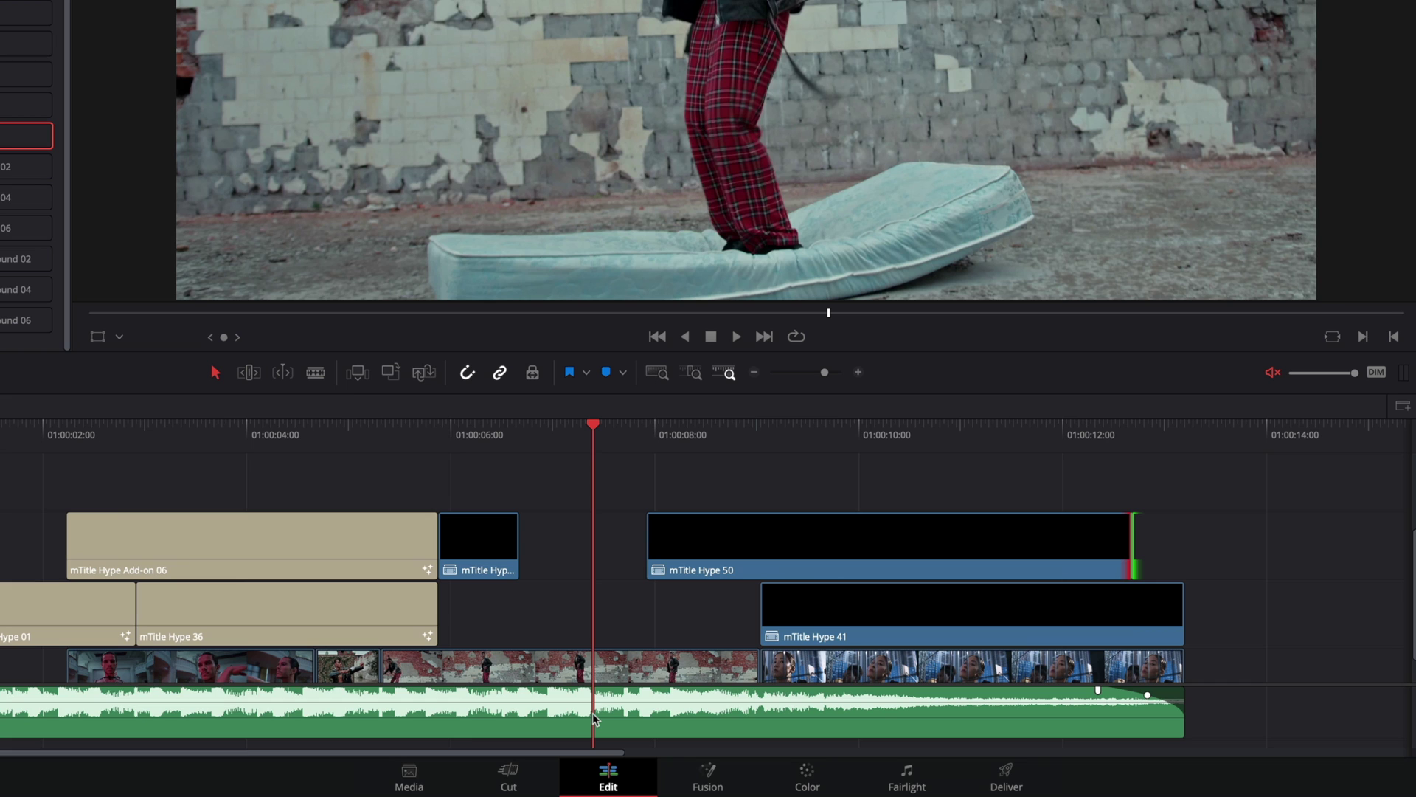
key("m")
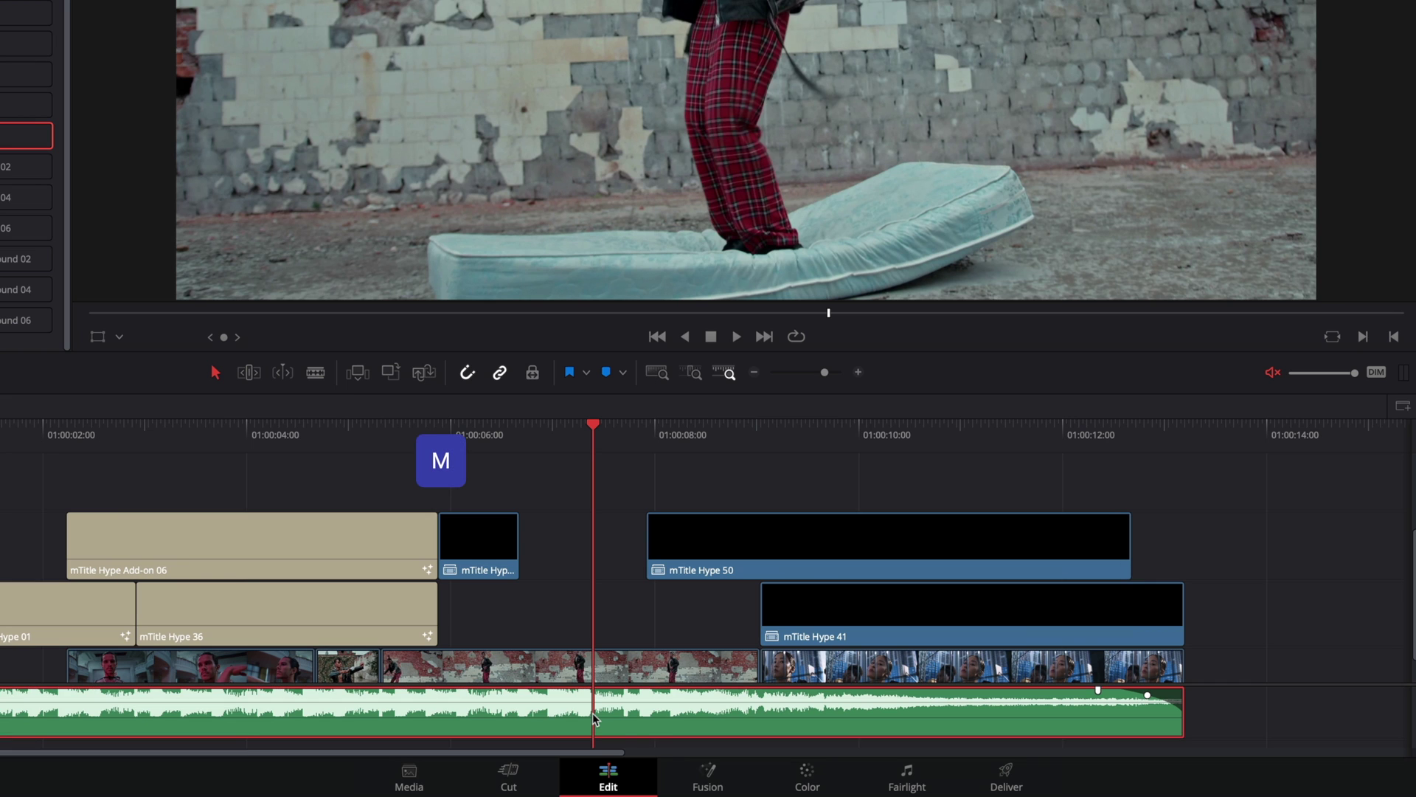
key("m")
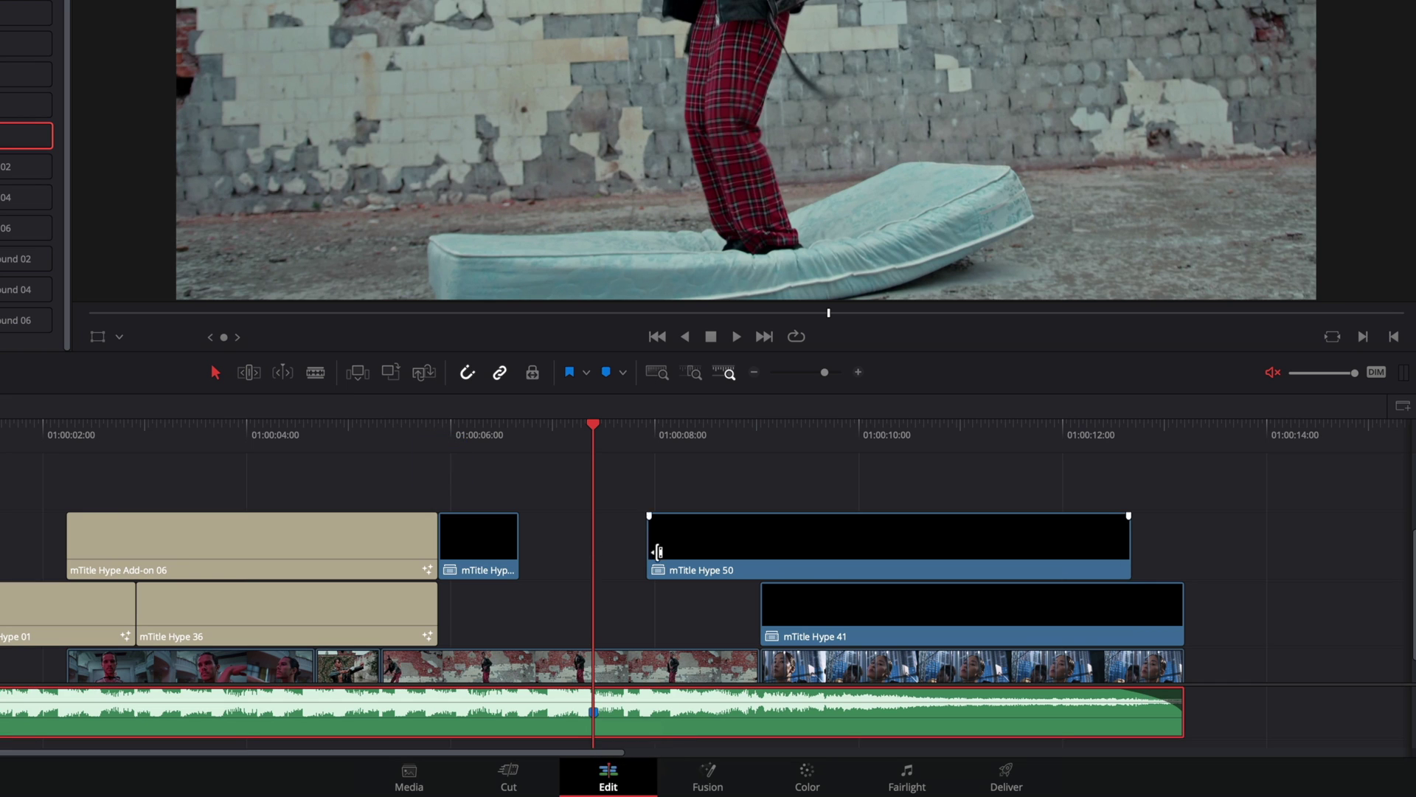
mouse_move(652, 551)
left_mouse_down()
mouse_move(1038, 576)
mouse_move(572, 539)
left_mouse_up()
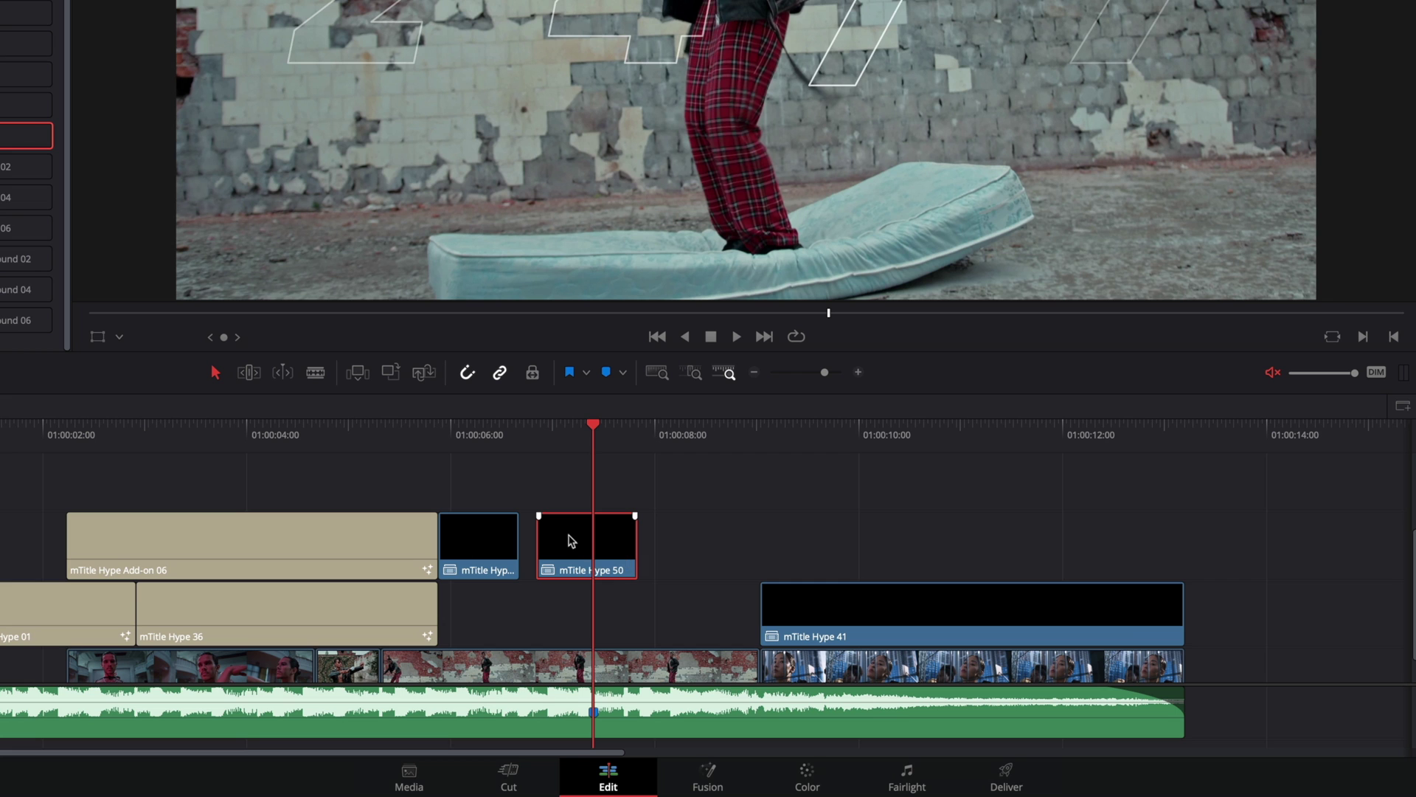
mouse_move(540, 542)
left_mouse_down()
mouse_move(583, 545)
mouse_move(517, 540)
left_mouse_up()
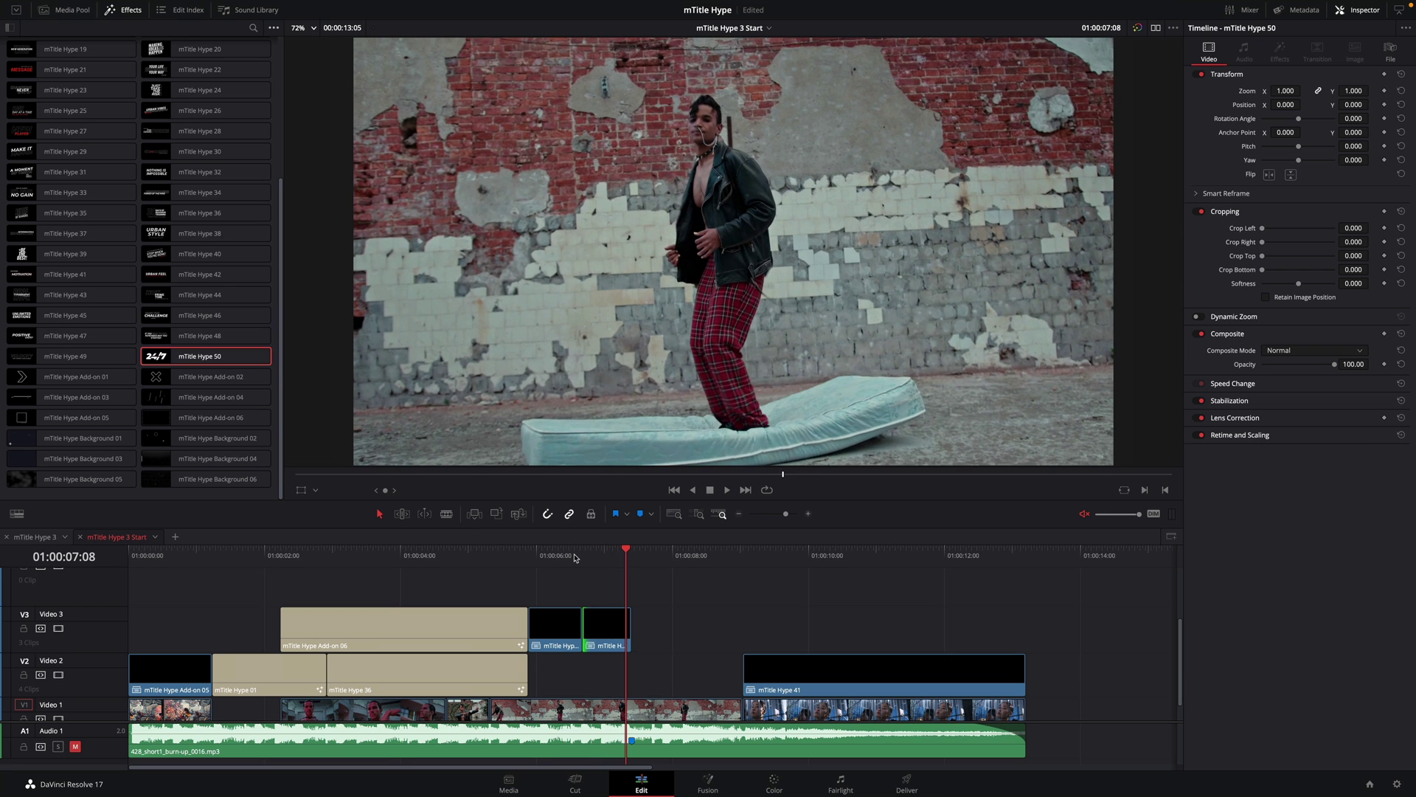
Step: Move both titles down to Video 2 and blade Punk Jump at the playhead
left_click(554, 557)
key("alt+Down")
scroll(602, 559, "down", 1)
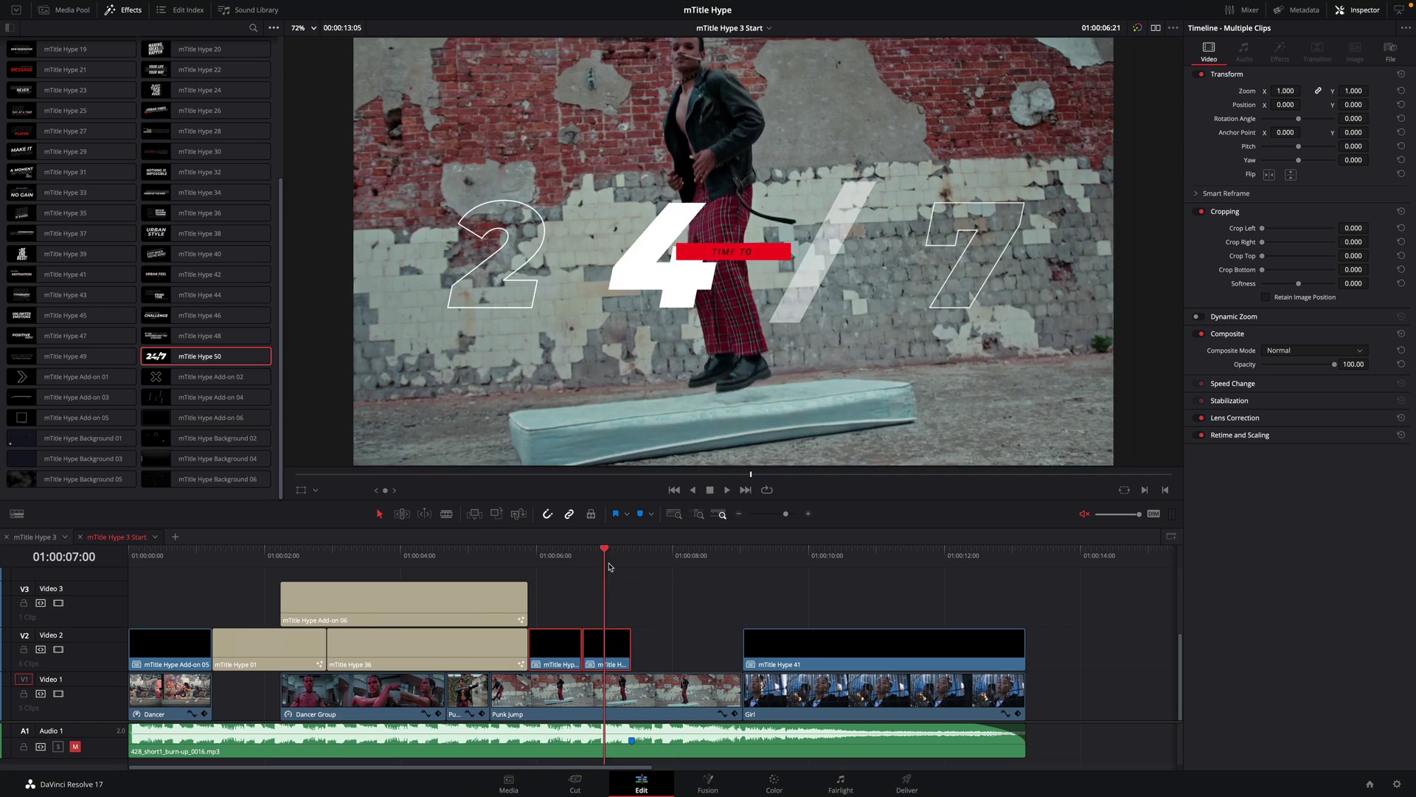
left_click_drag(563, 556, 631, 557)
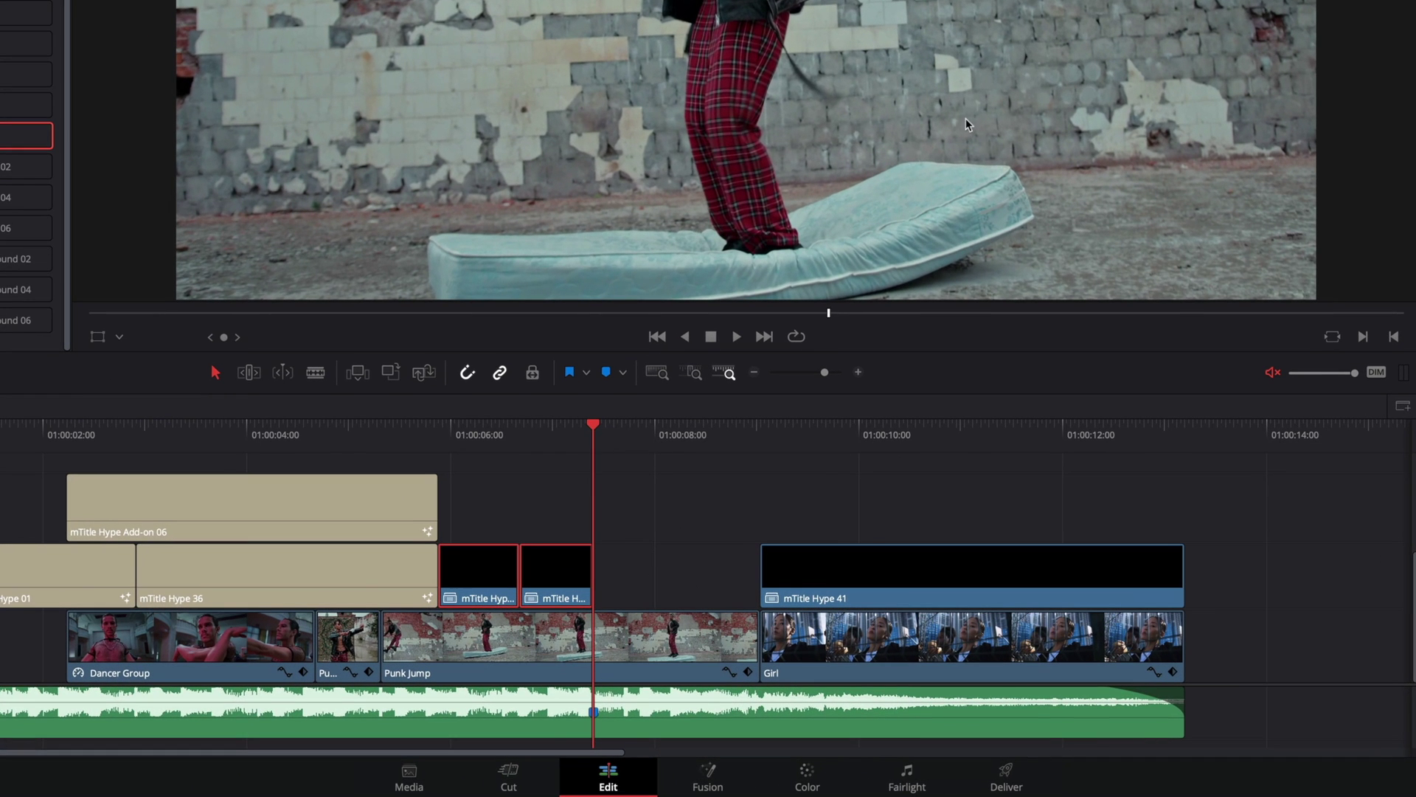
mouse_move(607, 692)
key("b")
left_click(597, 642)
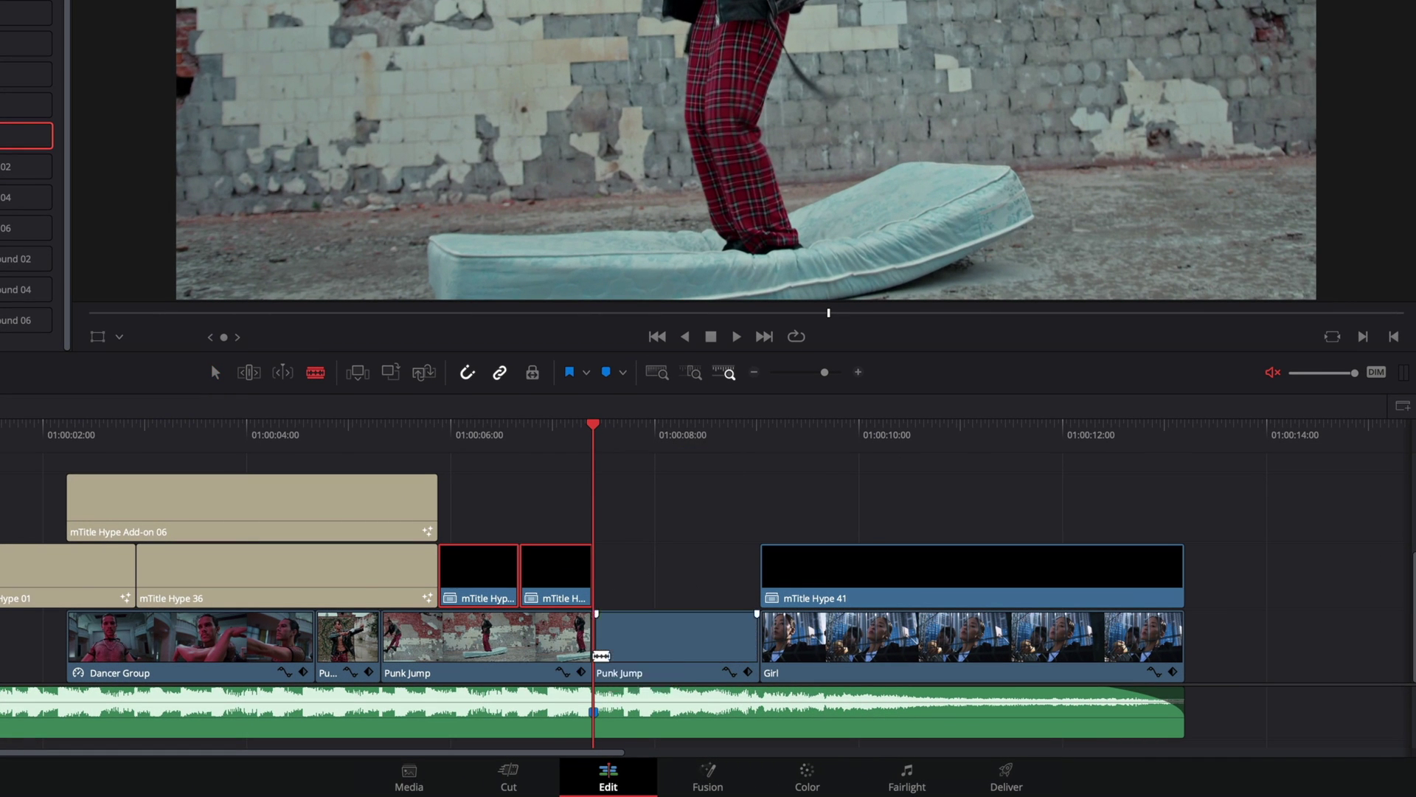
key("a")
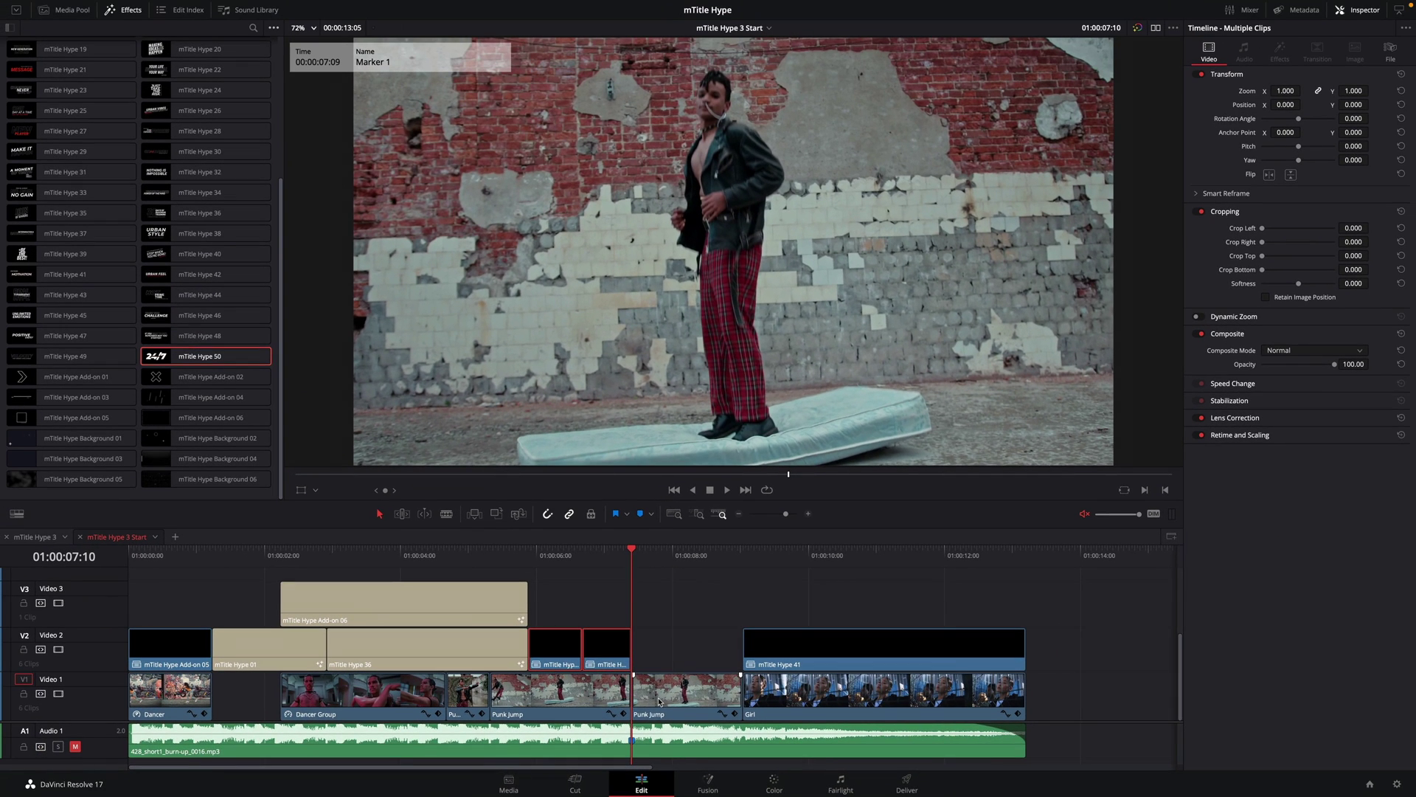
Step: Keyframe Position X on Punk Jump's second part, sliding it left to about -972.8
left_click(660, 702)
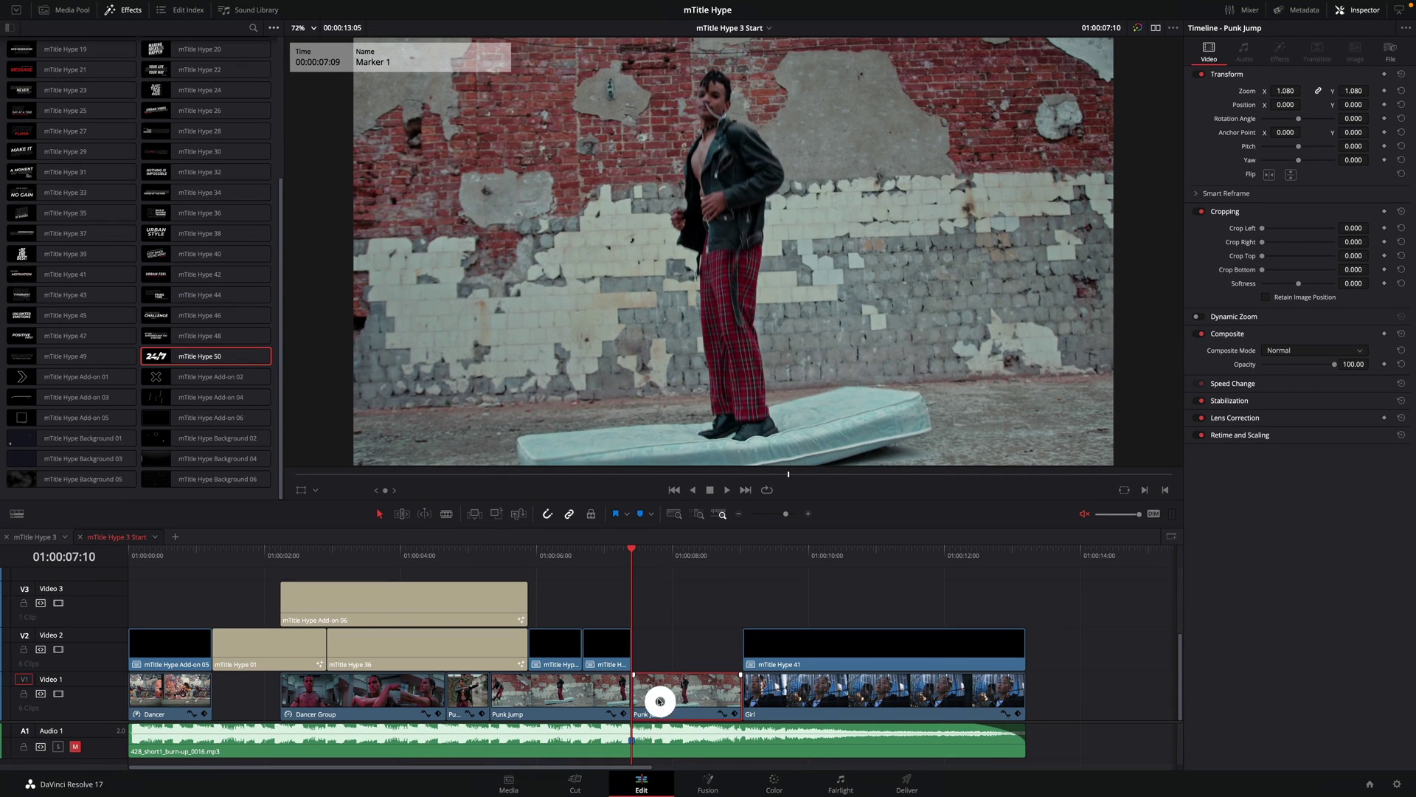
left_click(1383, 106)
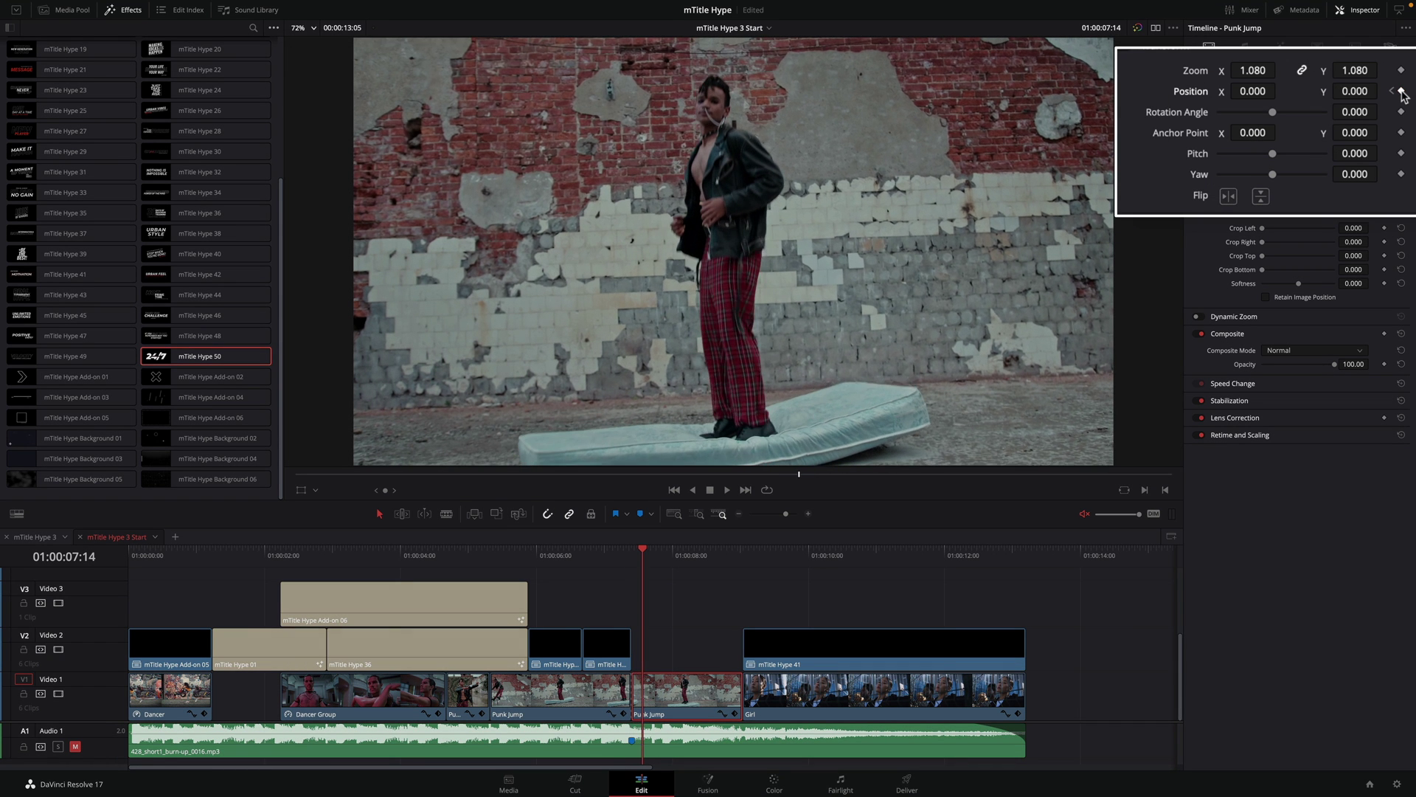
mouse_move(1253, 90)
left_mouse_down()
mouse_move(1217, 91)
mouse_move(1260, 90)
left_mouse_up()
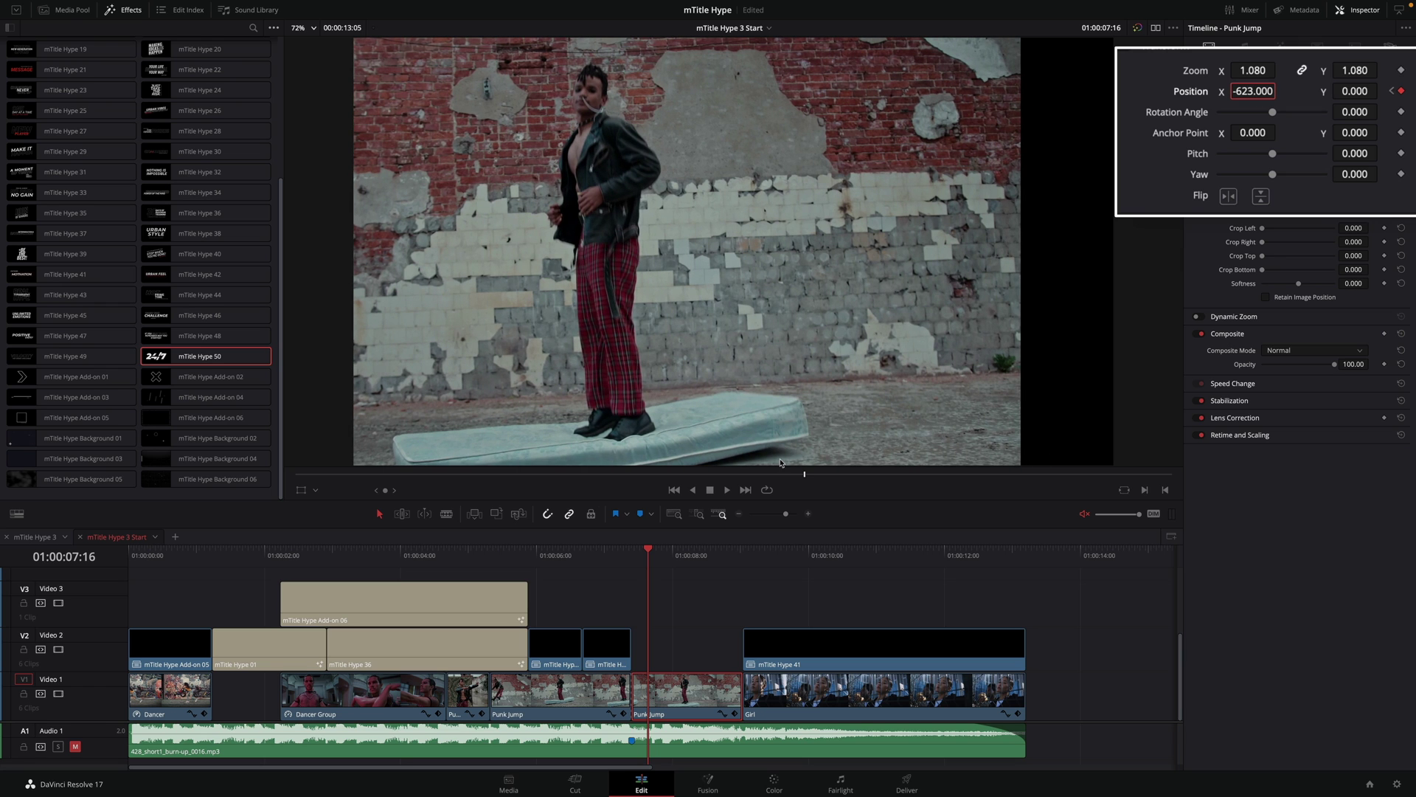
double_click(1254, 92)
type("-605.000")
key("Return")
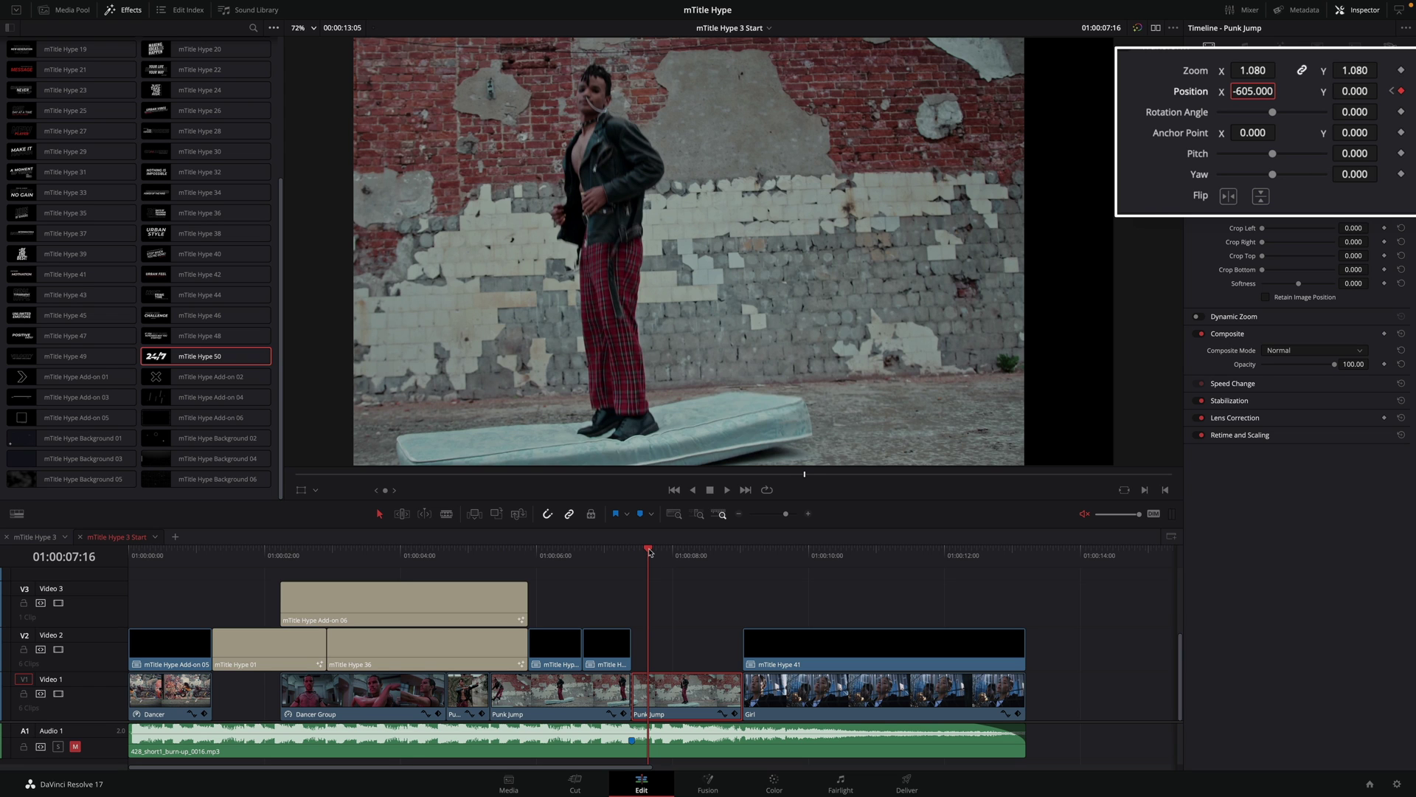
double_click(1259, 96)
type("-972")
key("Return")
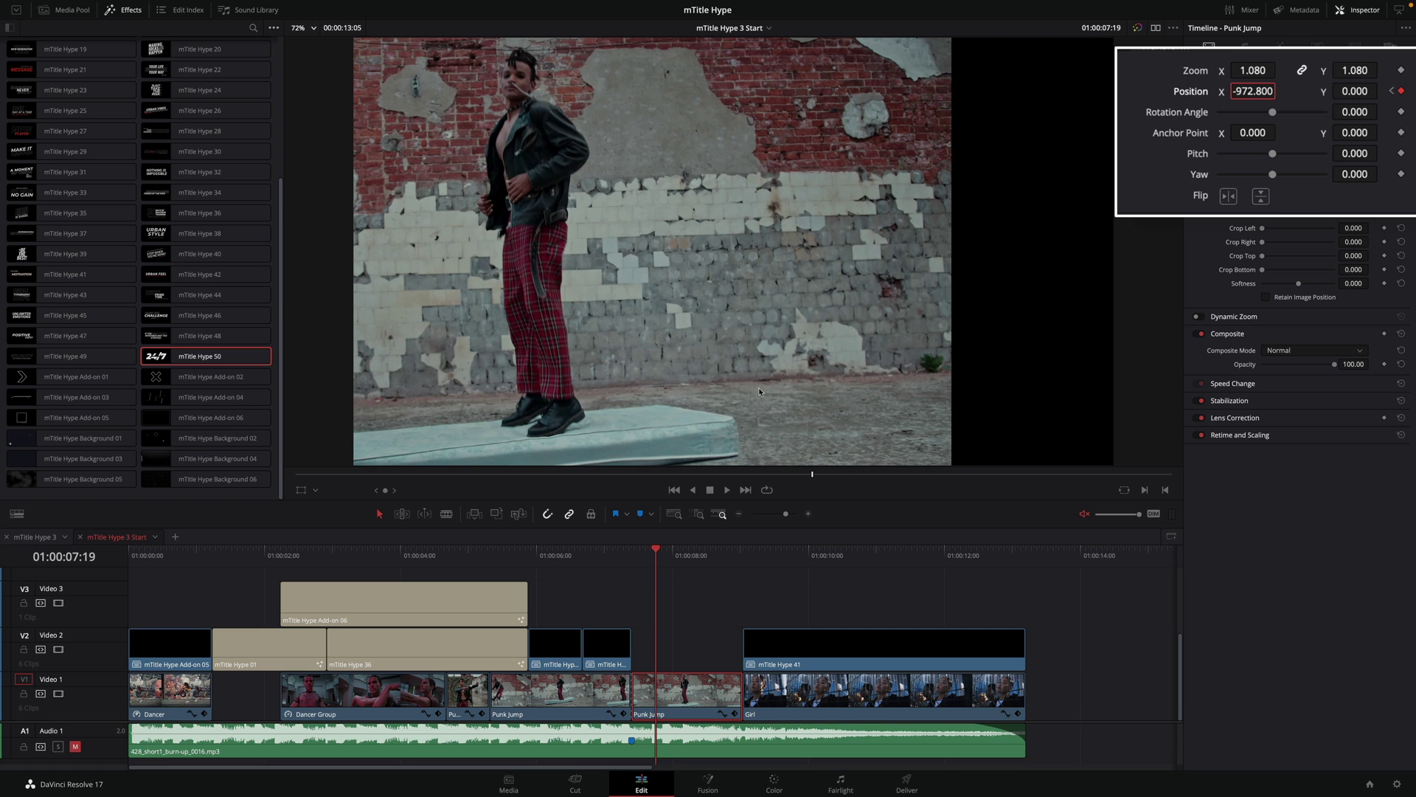
Step: Keyframe Crop Right at 972.8 to crop the sliding clip's right side
left_click(650, 554)
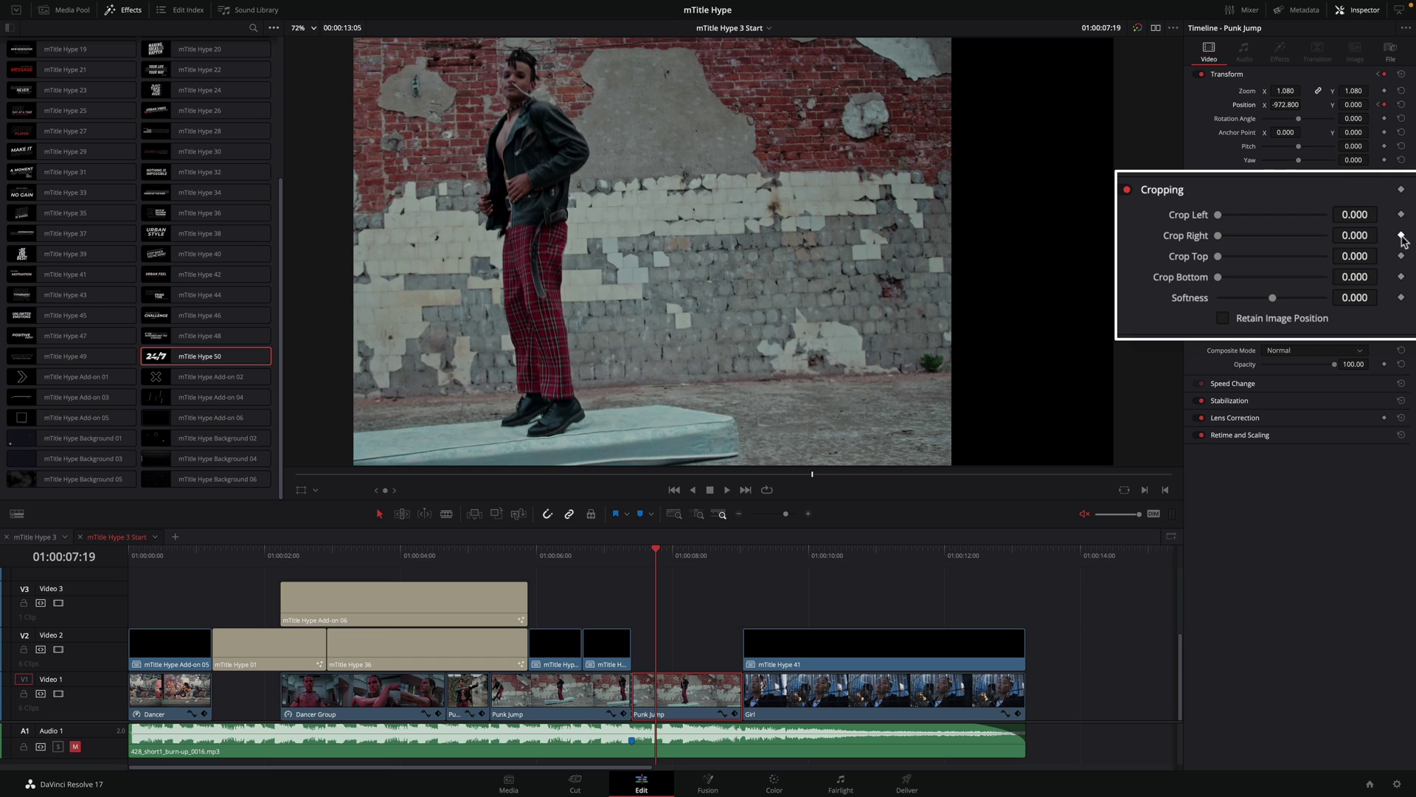
left_click(1402, 236)
double_click(1354, 235)
type("972")
key("Return")
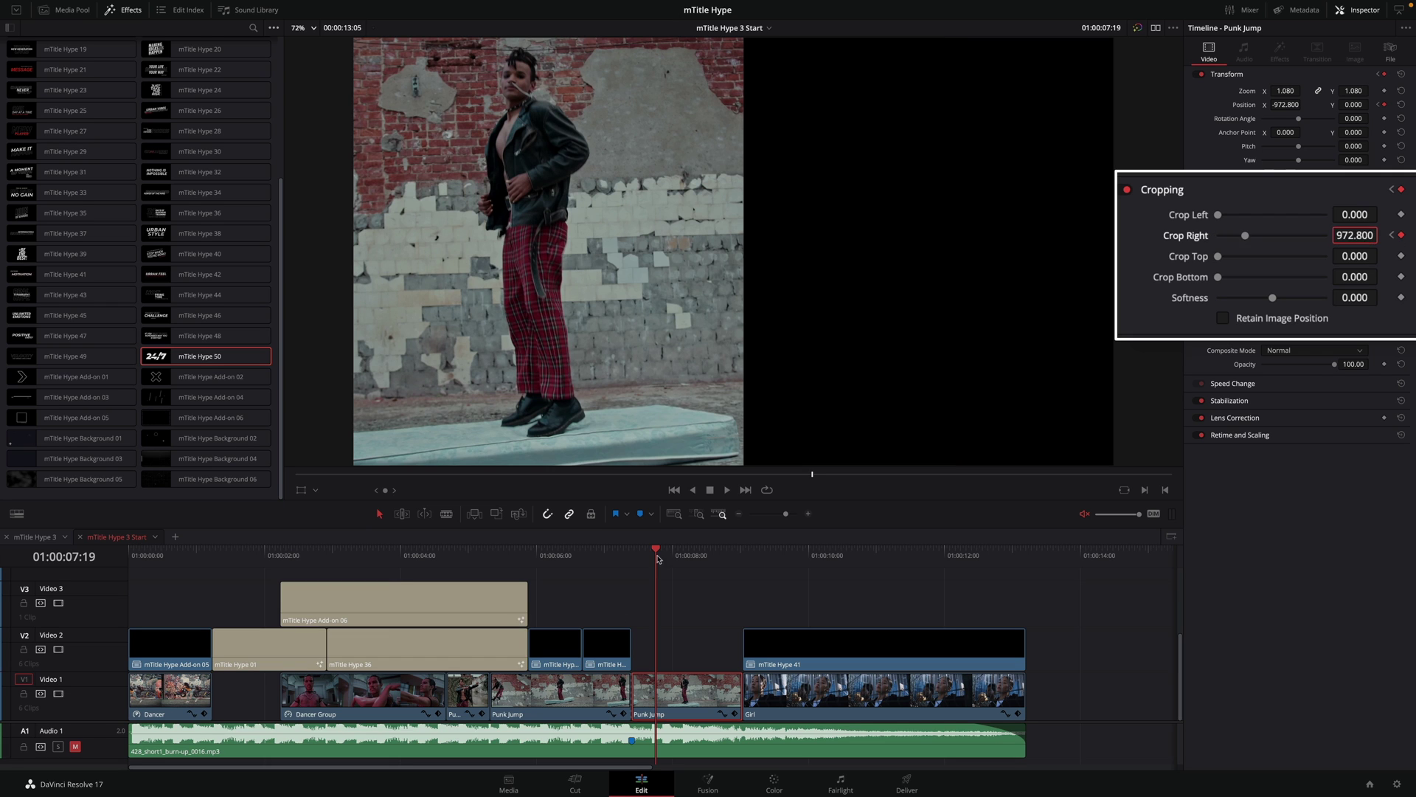
left_click_drag(655, 555, 637, 559)
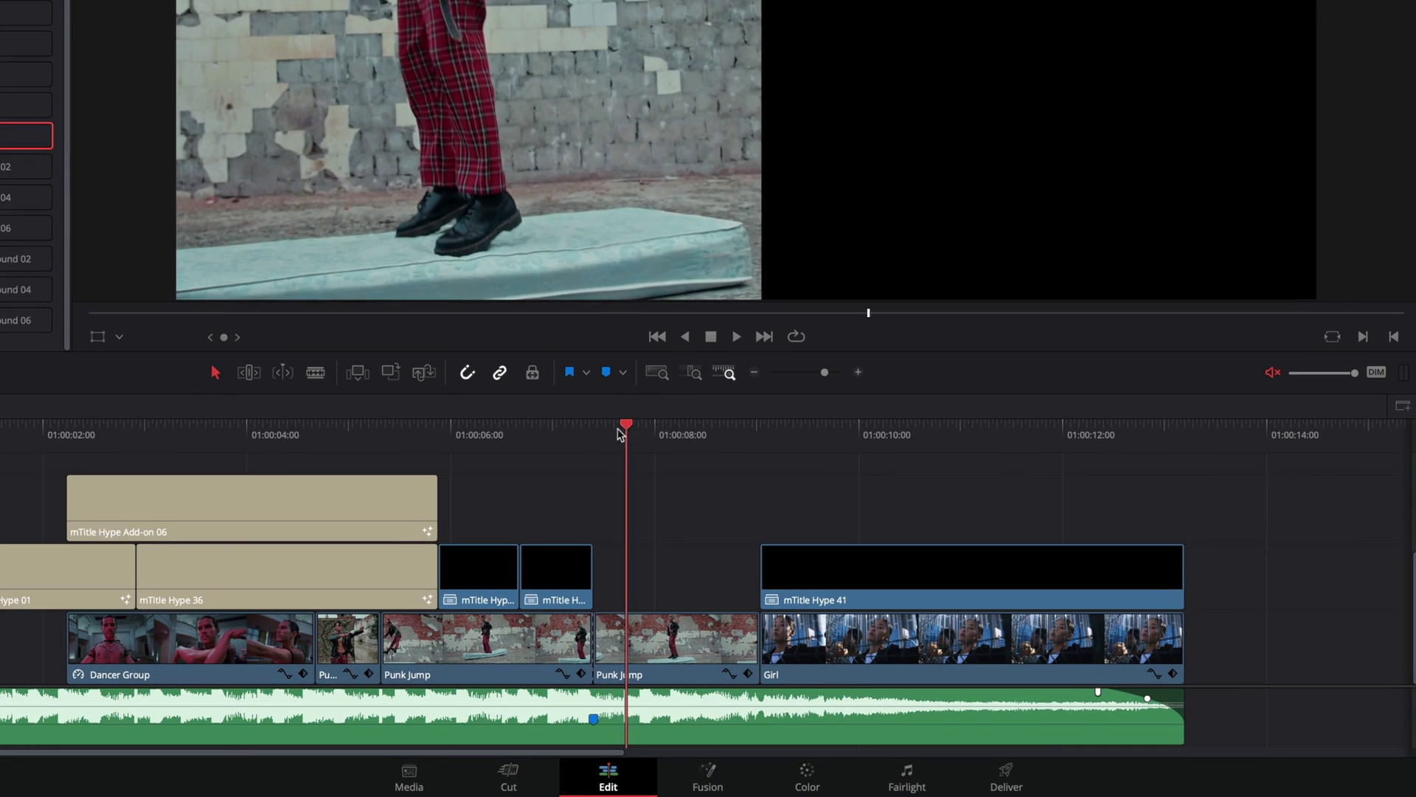
Step: Apply Ease In and Ease Out to the Position X keyframes in the curve editor
left_click_drag(620, 435, 661, 435)
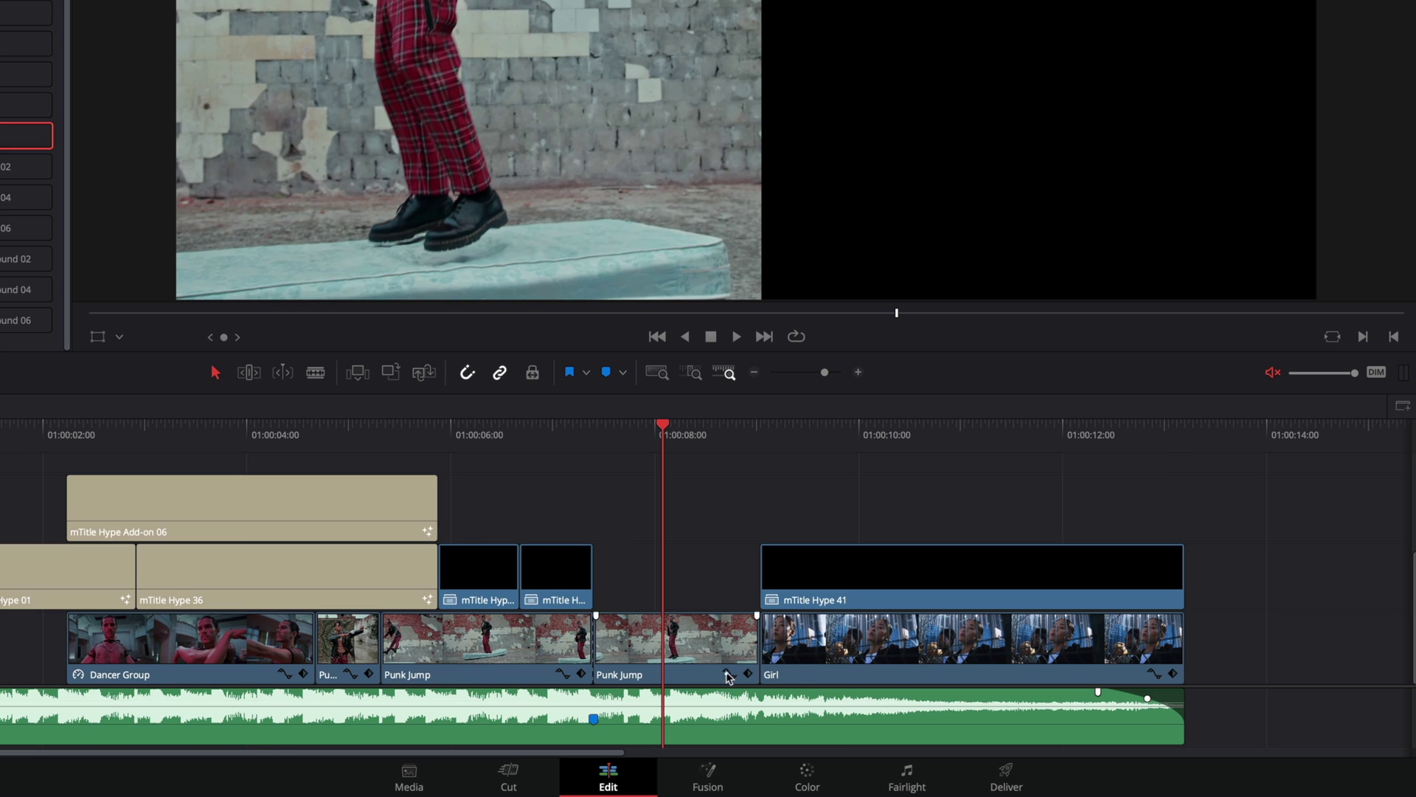
left_click(731, 673)
left_click_drag(726, 675, 633, 649)
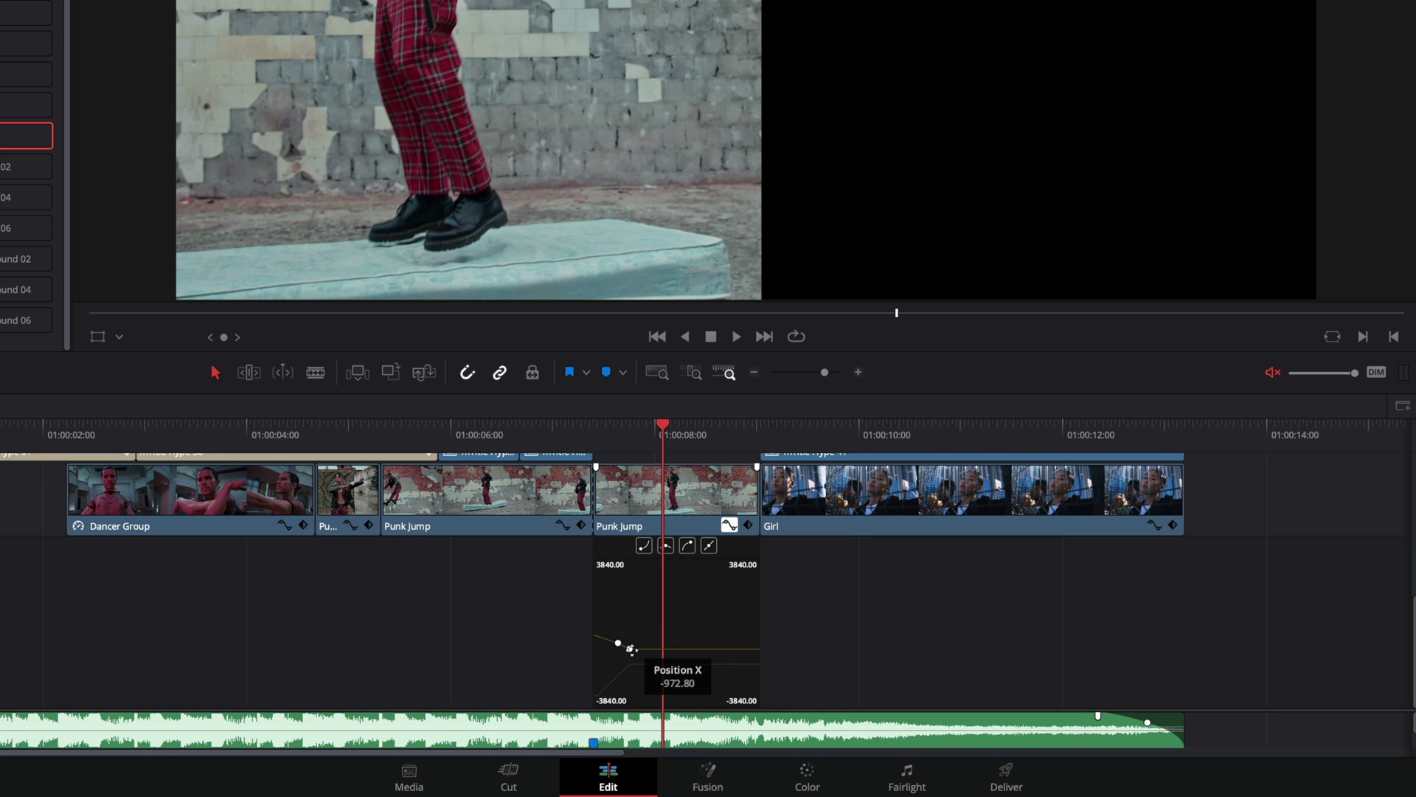
right_click(633, 649)
left_click(670, 675)
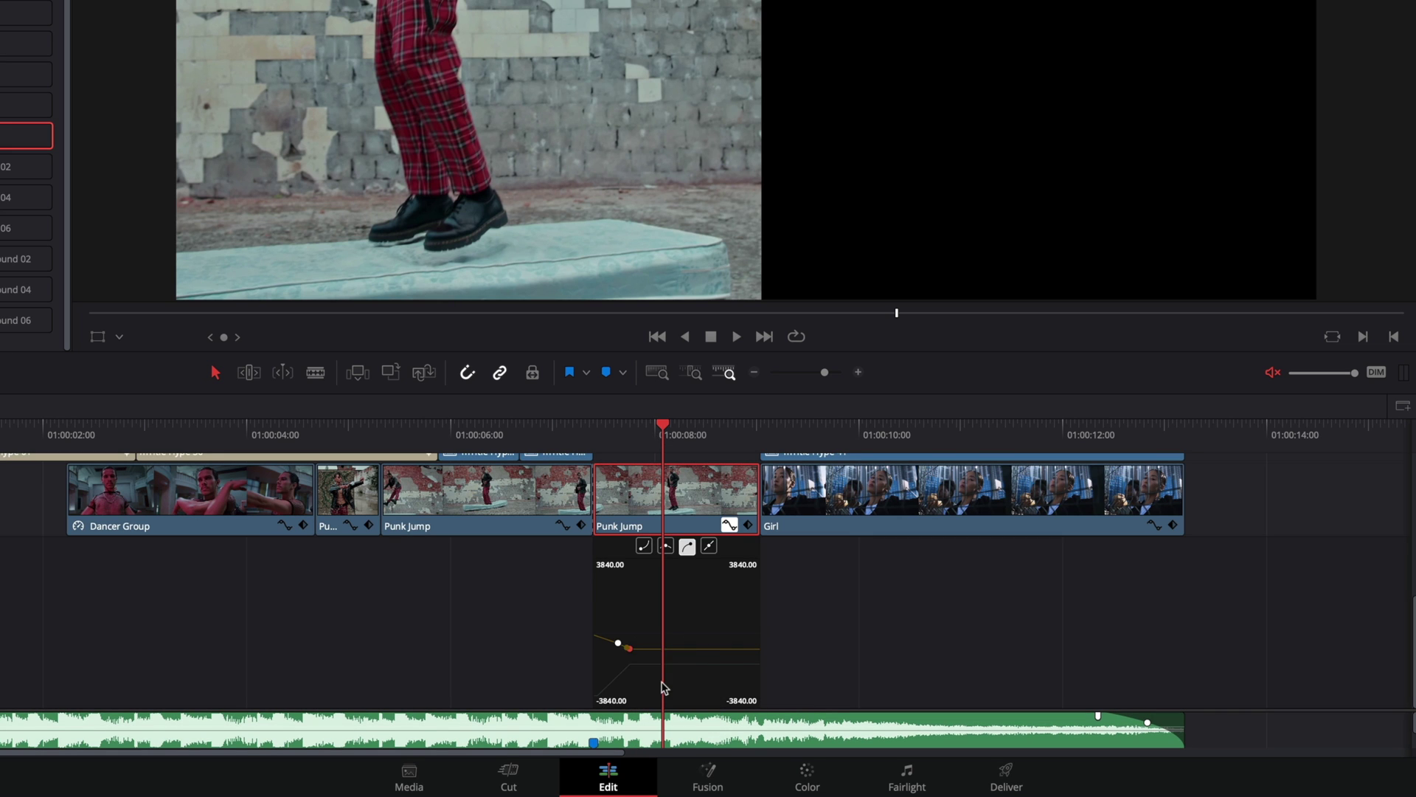
right_click(618, 645)
left_click(636, 691)
Step: Ease the Crop Right keyframe, adjust its bezier handle, and close the curve editor
left_click(634, 672)
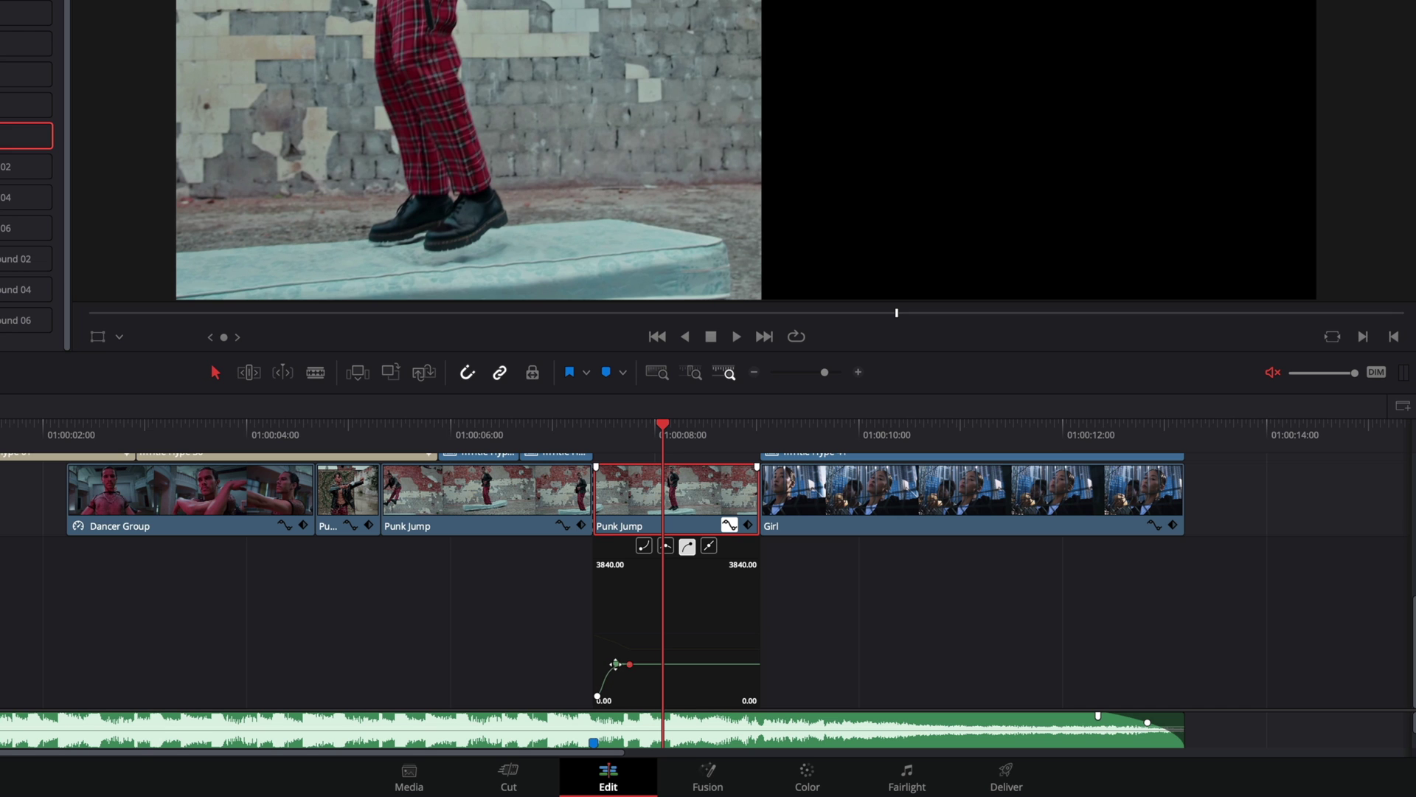
left_click_drag(663, 428, 629, 427)
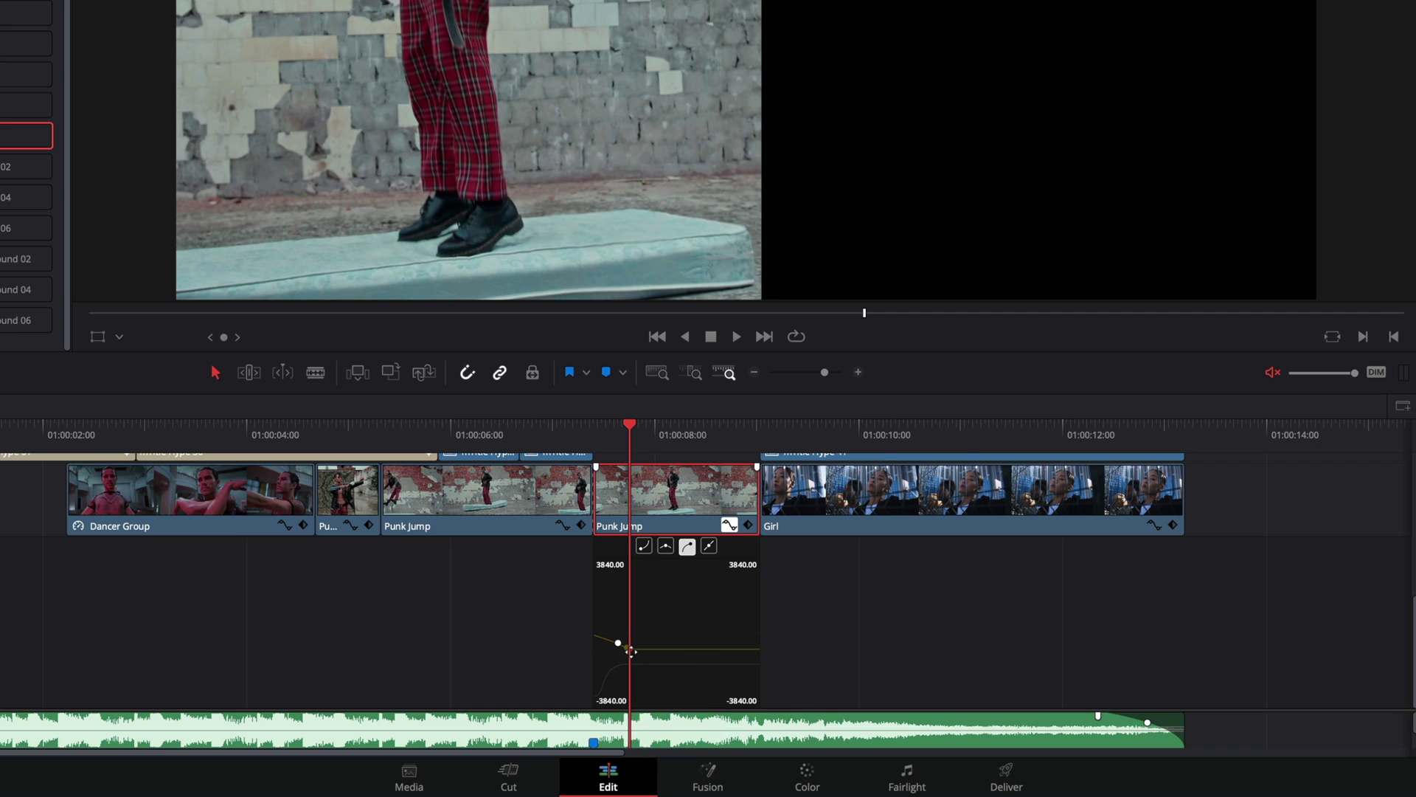
scroll(648, 664, "up", 3)
scroll(630, 659, "up", 2)
scroll(631, 658, "up", 1)
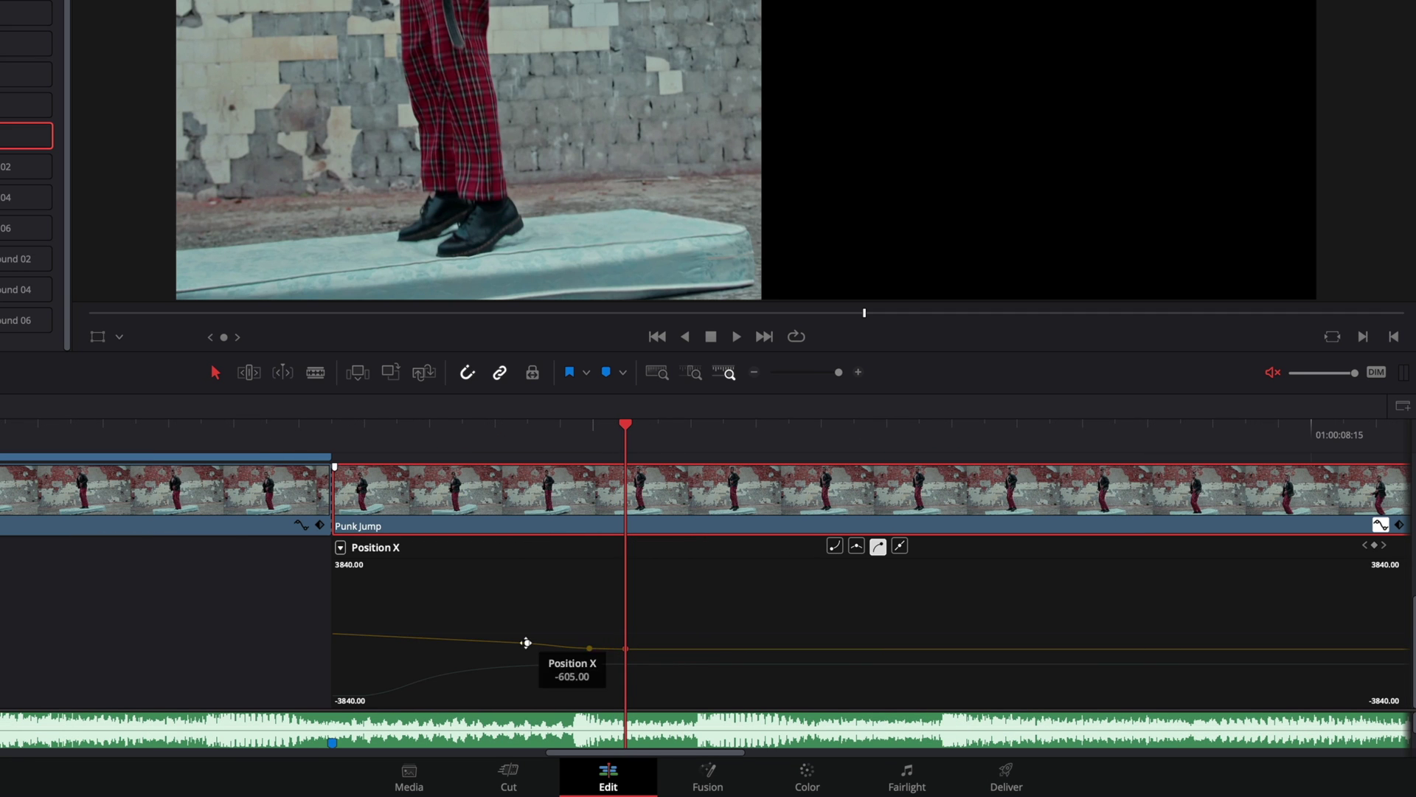
right_click(527, 644)
left_click(548, 664)
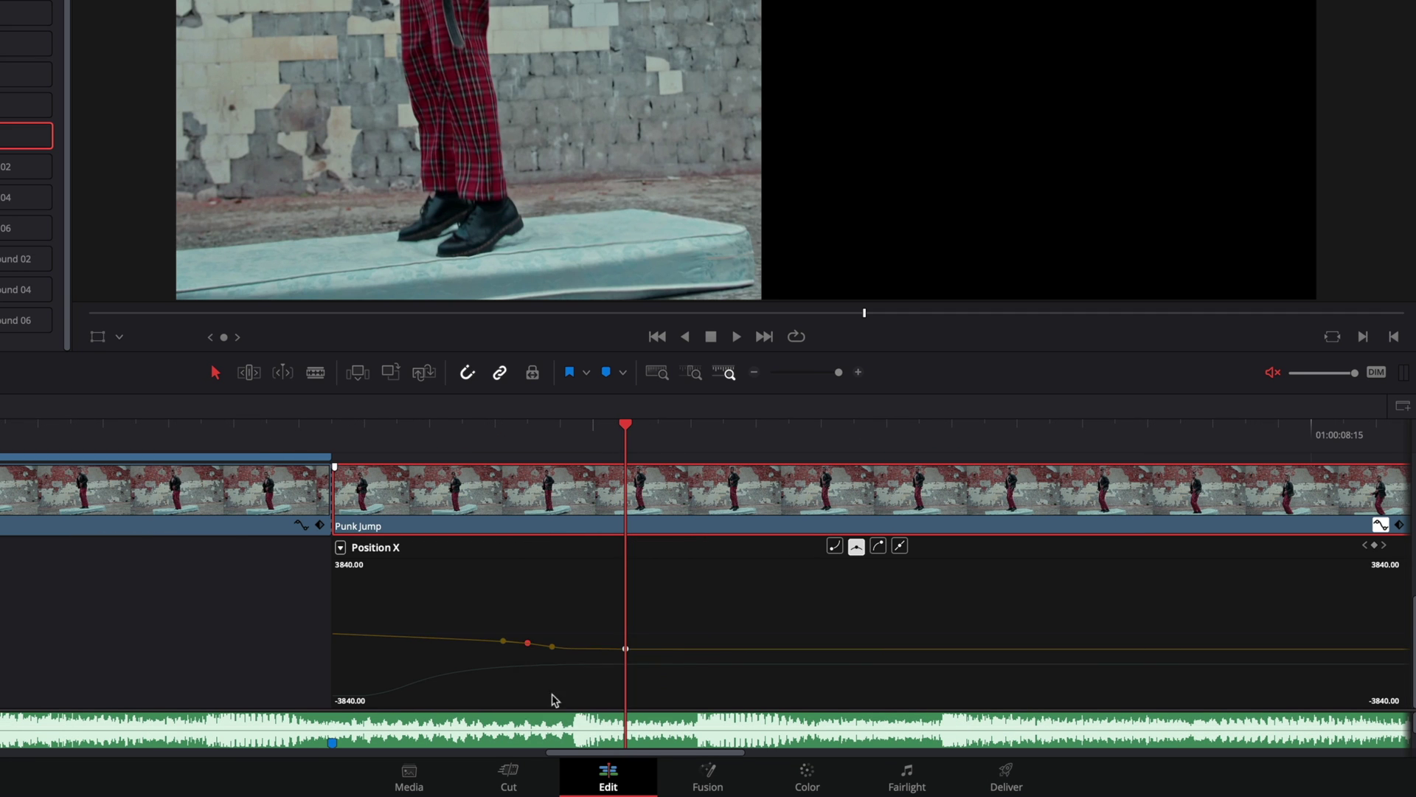
left_click_drag(493, 642, 491, 641)
scroll(566, 649, "down", 3)
scroll(567, 649, "down", 3)
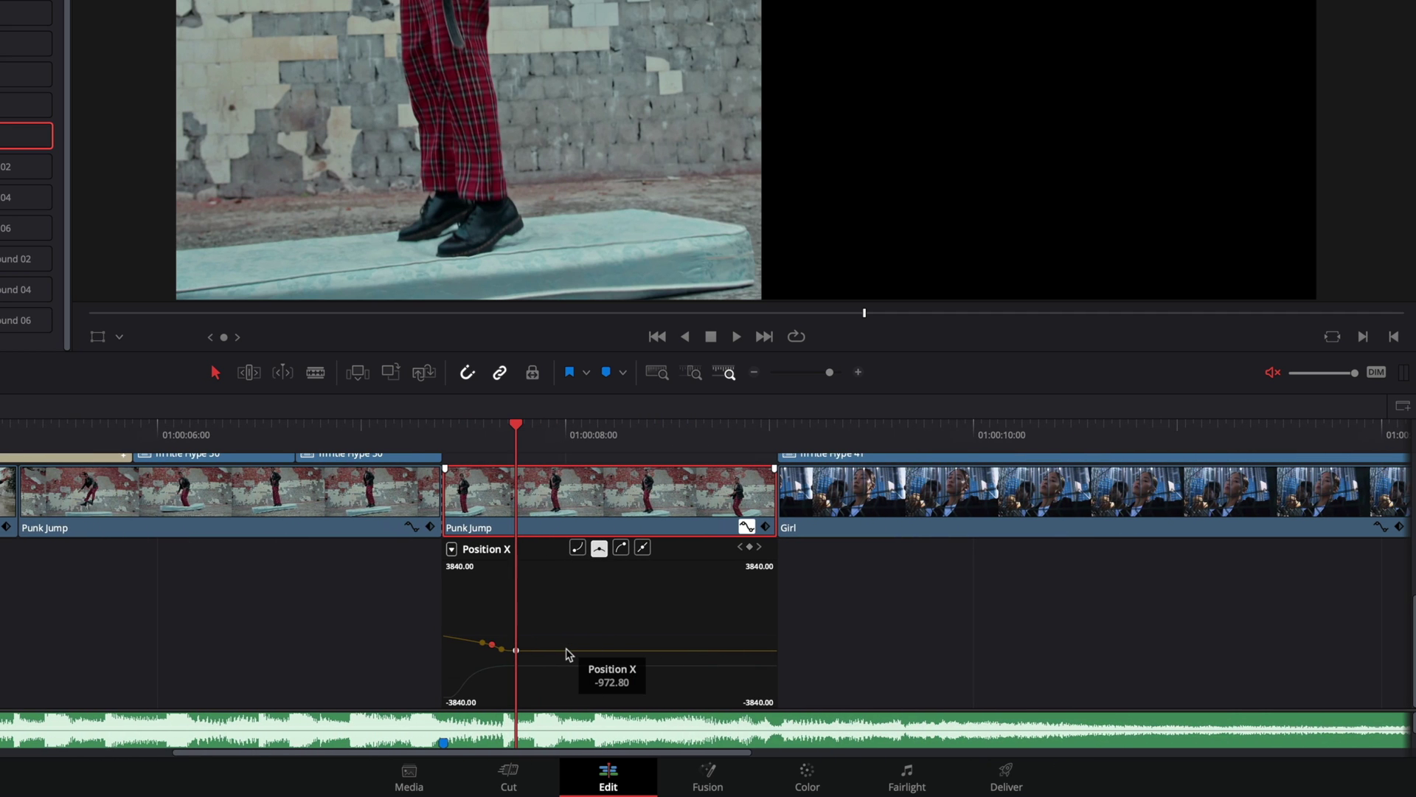
left_click(746, 527)
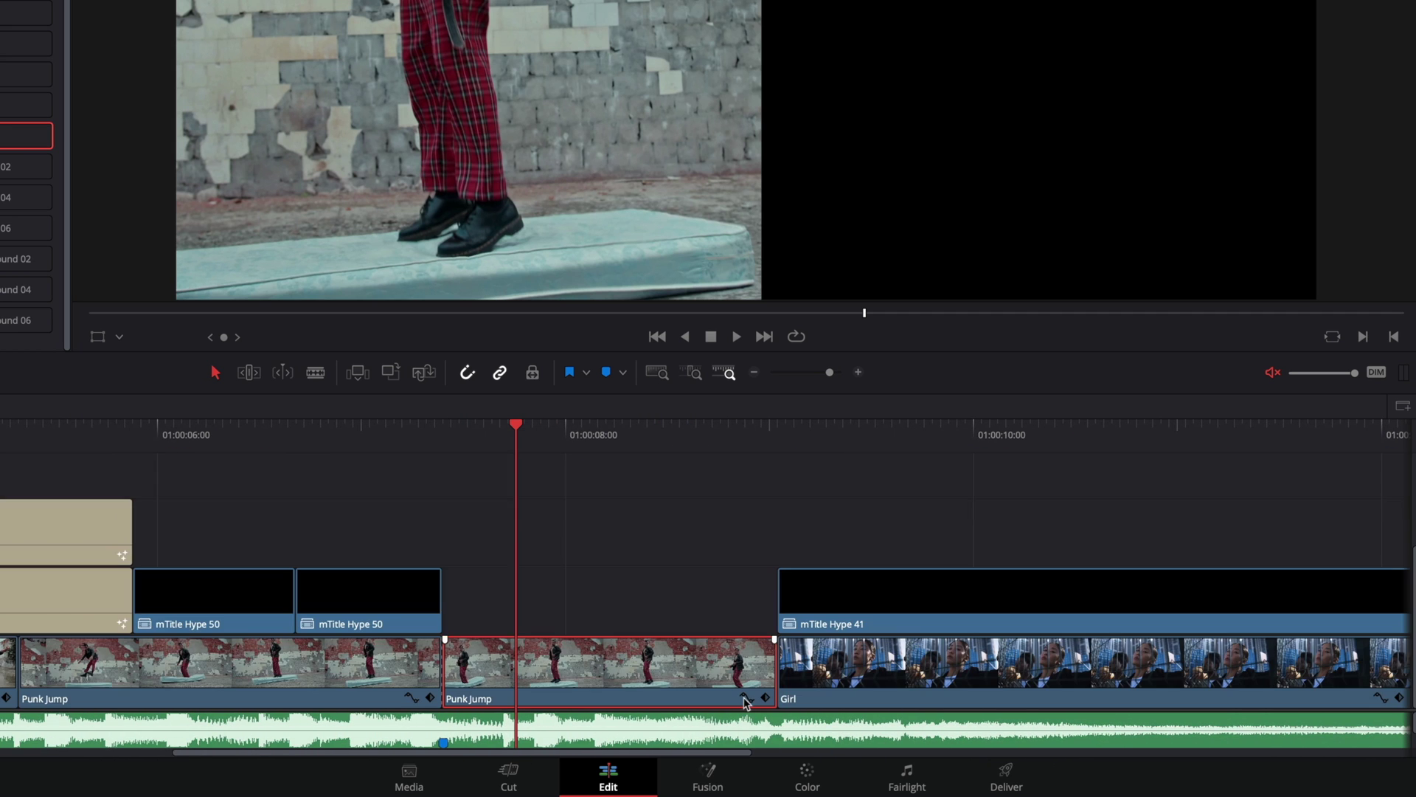
key("ctrl+minus")
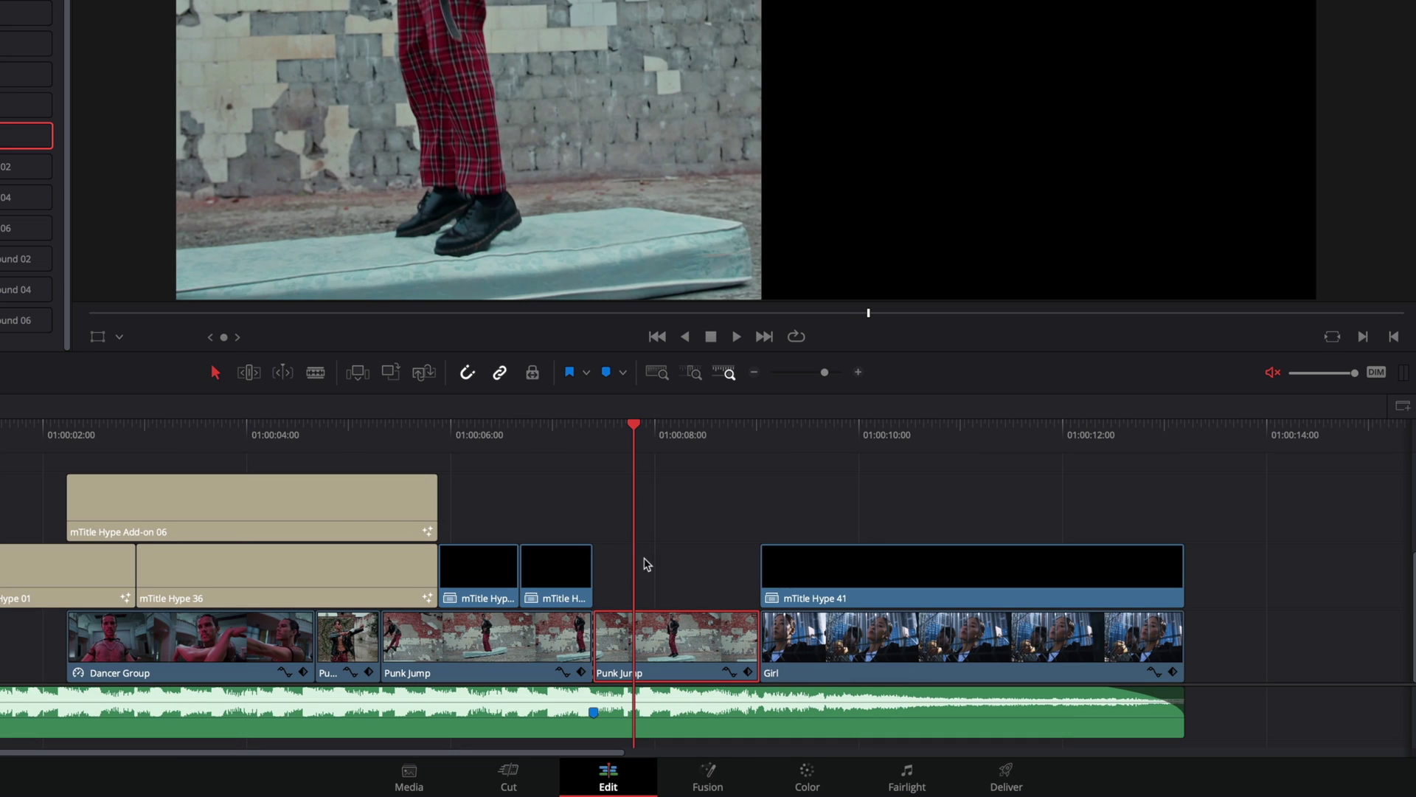
Step: Raise Punk Jump to Video 3 and place mTitle Hype Background 03 on Video 1
left_click_drag(650, 654, 659, 539)
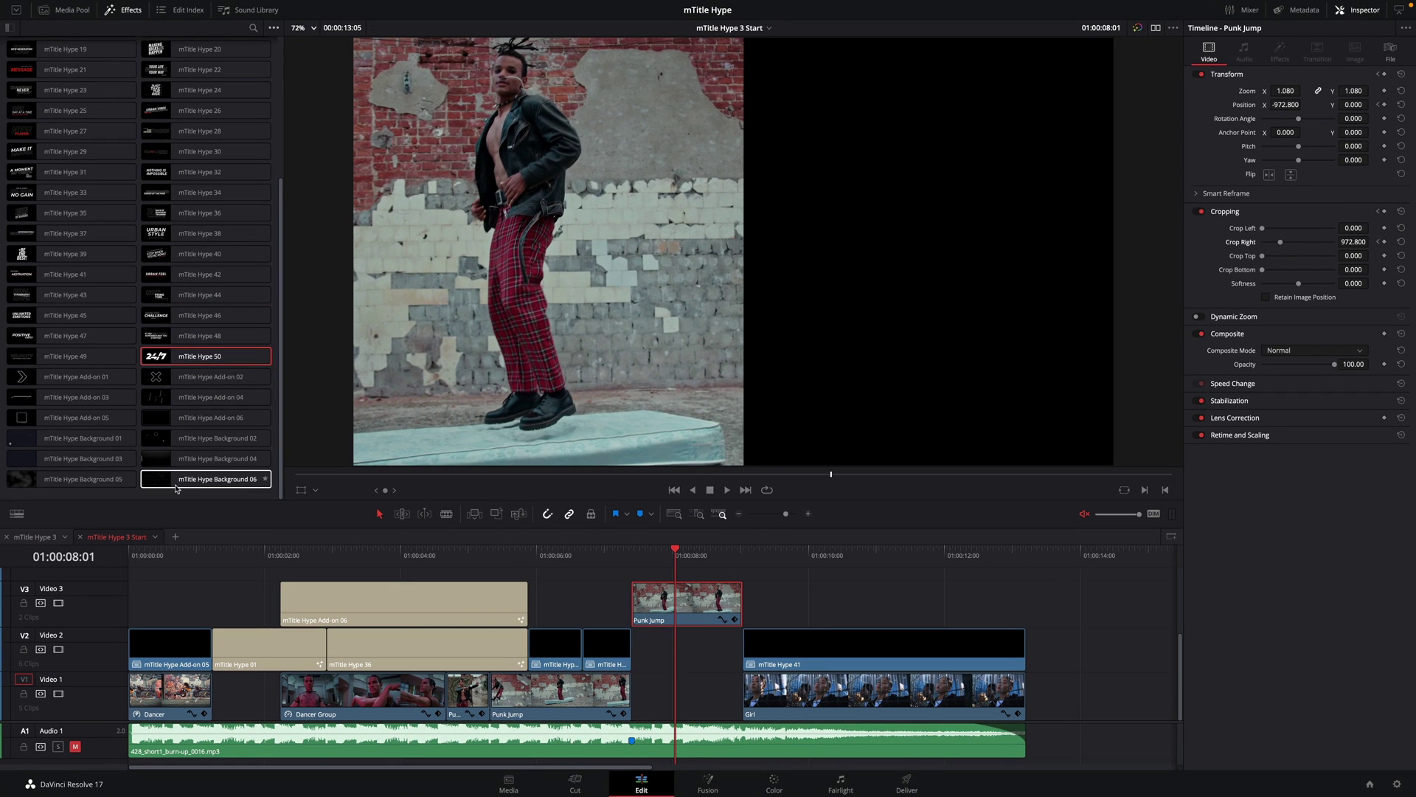
left_click(82, 459)
mouse_move(83, 458)
left_mouse_down()
mouse_move(653, 584)
mouse_move(697, 692)
left_mouse_up()
Step: Drop mTitle Hype 20 onto Video 2 at the playhead
mouse_move(632, 559)
left_mouse_down()
mouse_move(729, 562)
mouse_move(677, 562)
left_mouse_up()
left_click(200, 49)
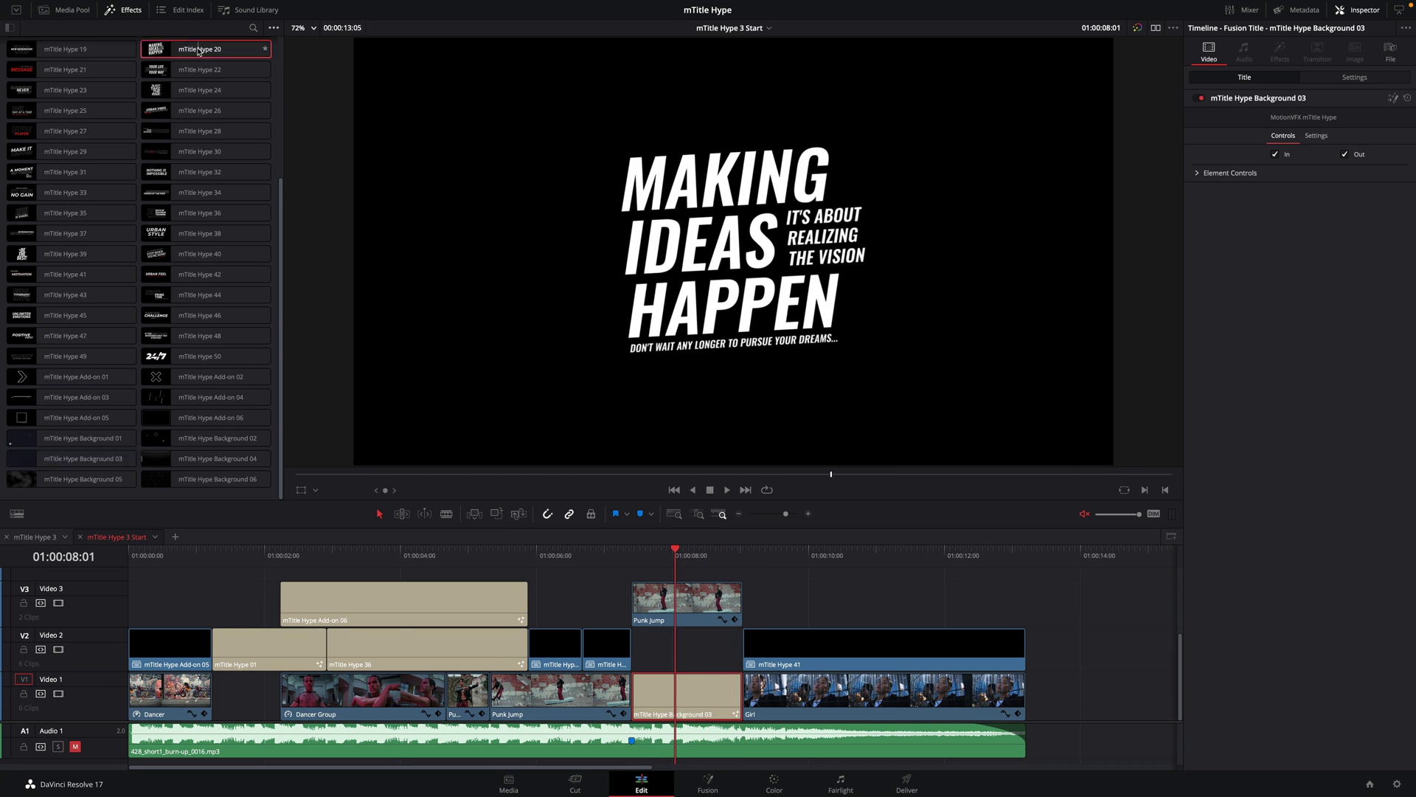
mouse_move(199, 49)
left_mouse_down()
mouse_move(968, 579)
mouse_move(686, 658)
left_mouse_up()
Step: Set mTitle Hype 20's Position X to 0.74 in Content Controls
left_click(691, 556)
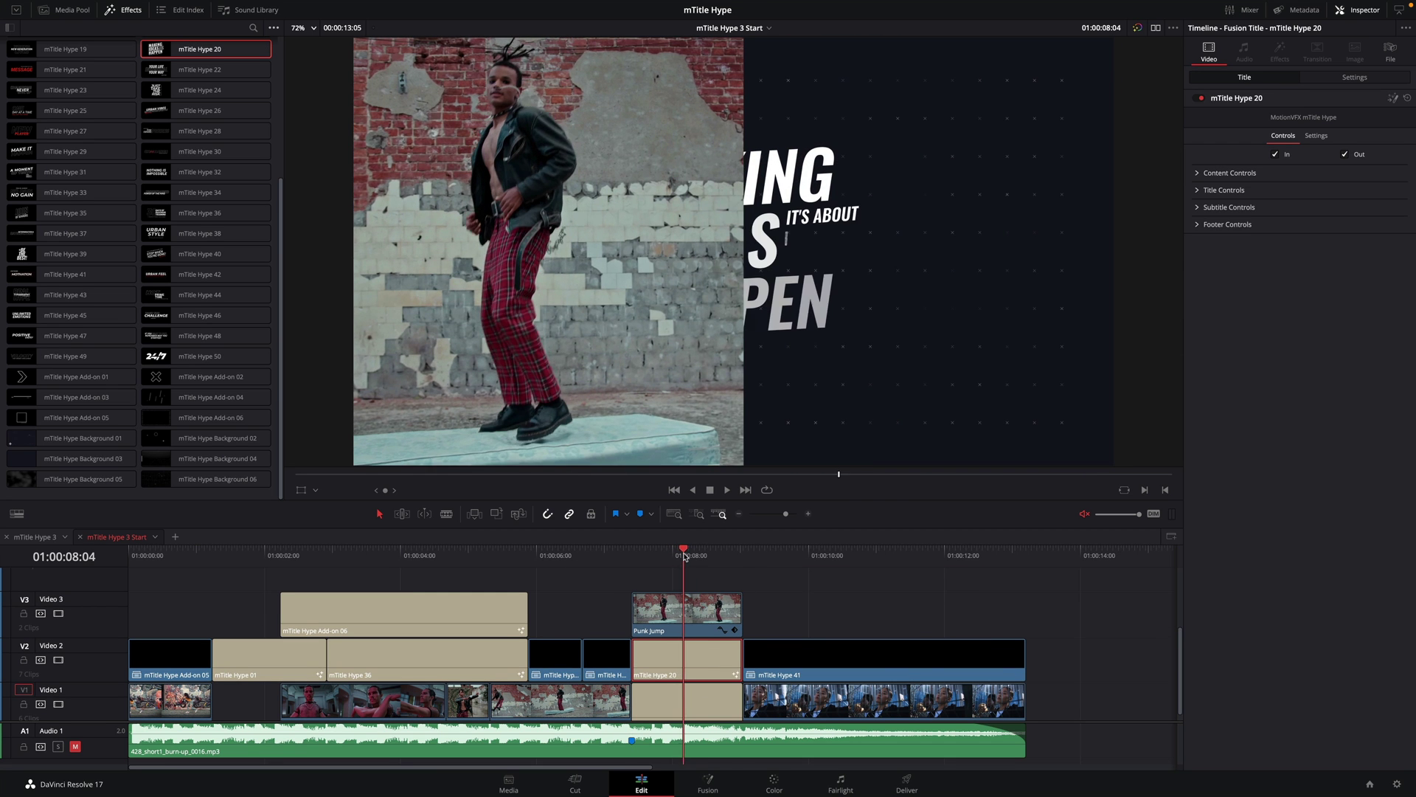
left_click(1199, 173)
left_click_drag(1295, 188, 1327, 188)
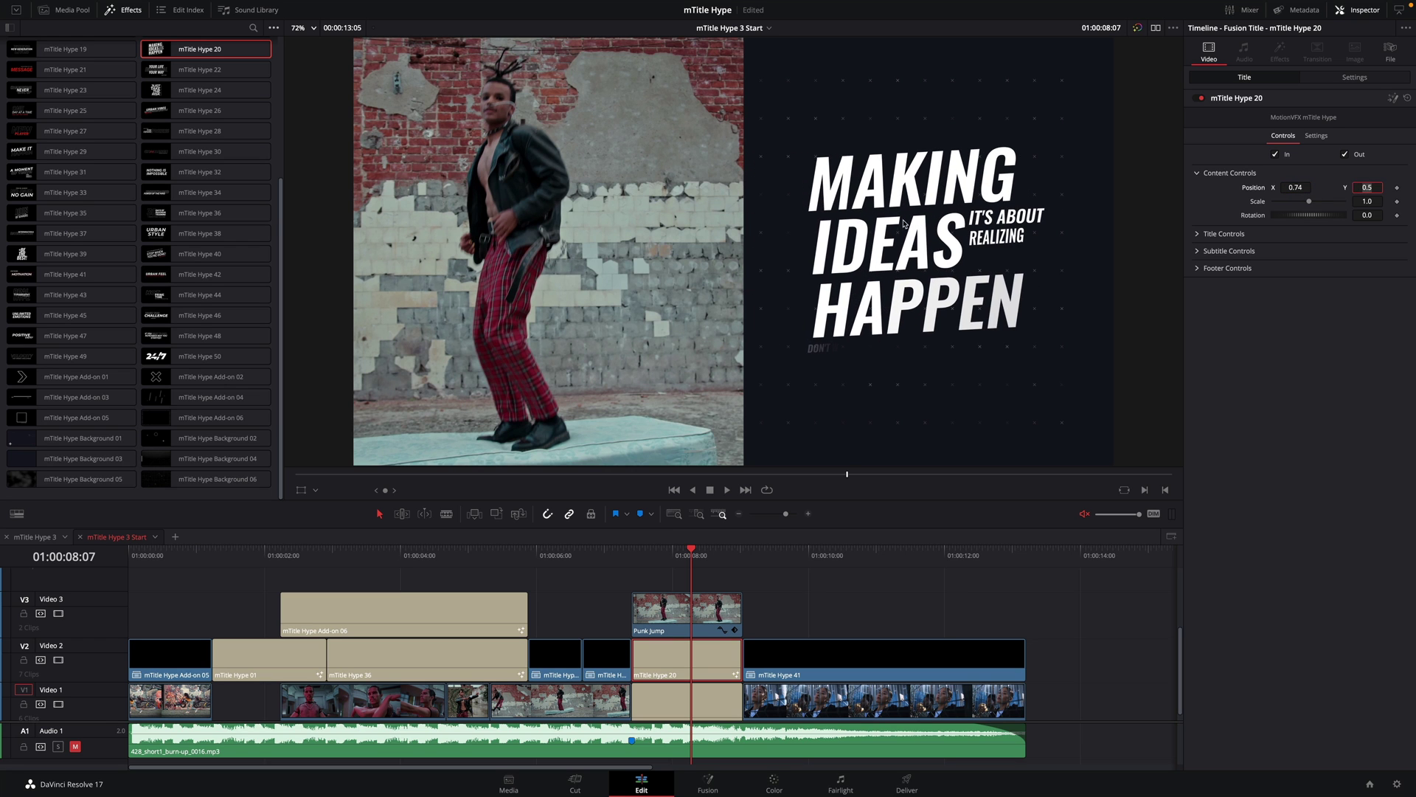
left_click(1199, 234)
Step: Replace the MAKING IDEAS HAPPEN title text with SHOW YOUR STYLE
left_click(1199, 473)
left_click(1198, 714)
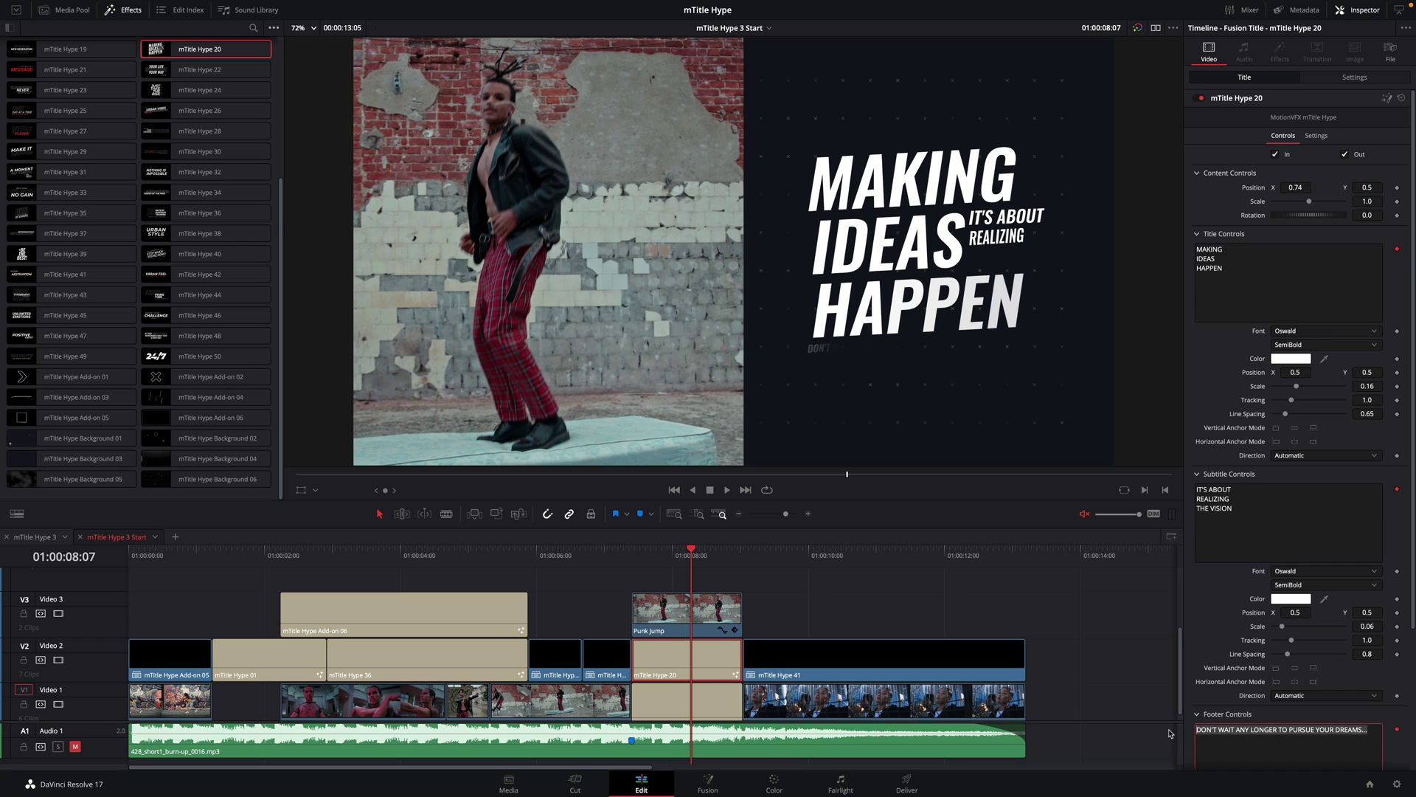
left_click_drag(1198, 248, 1227, 268)
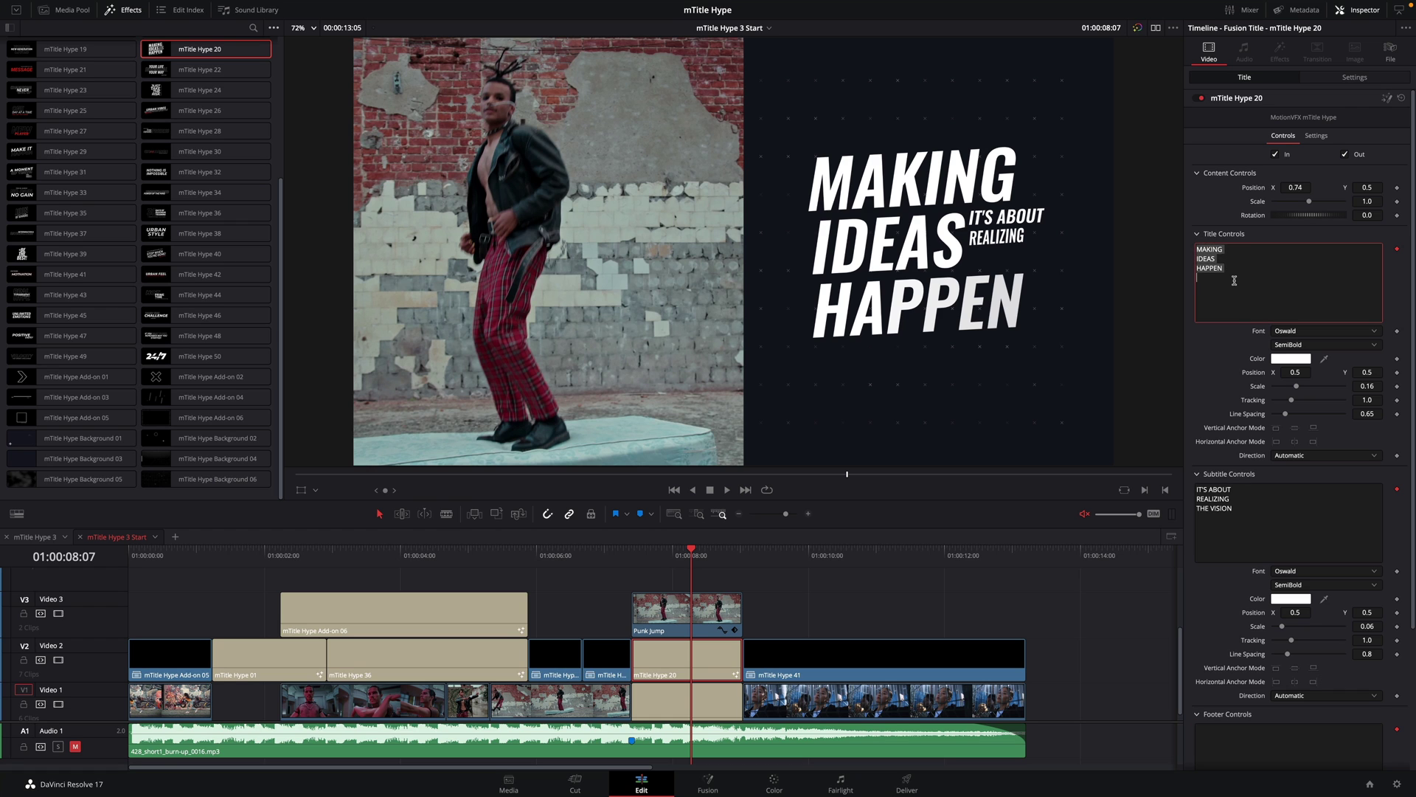
type("SHOW")
key("Return")
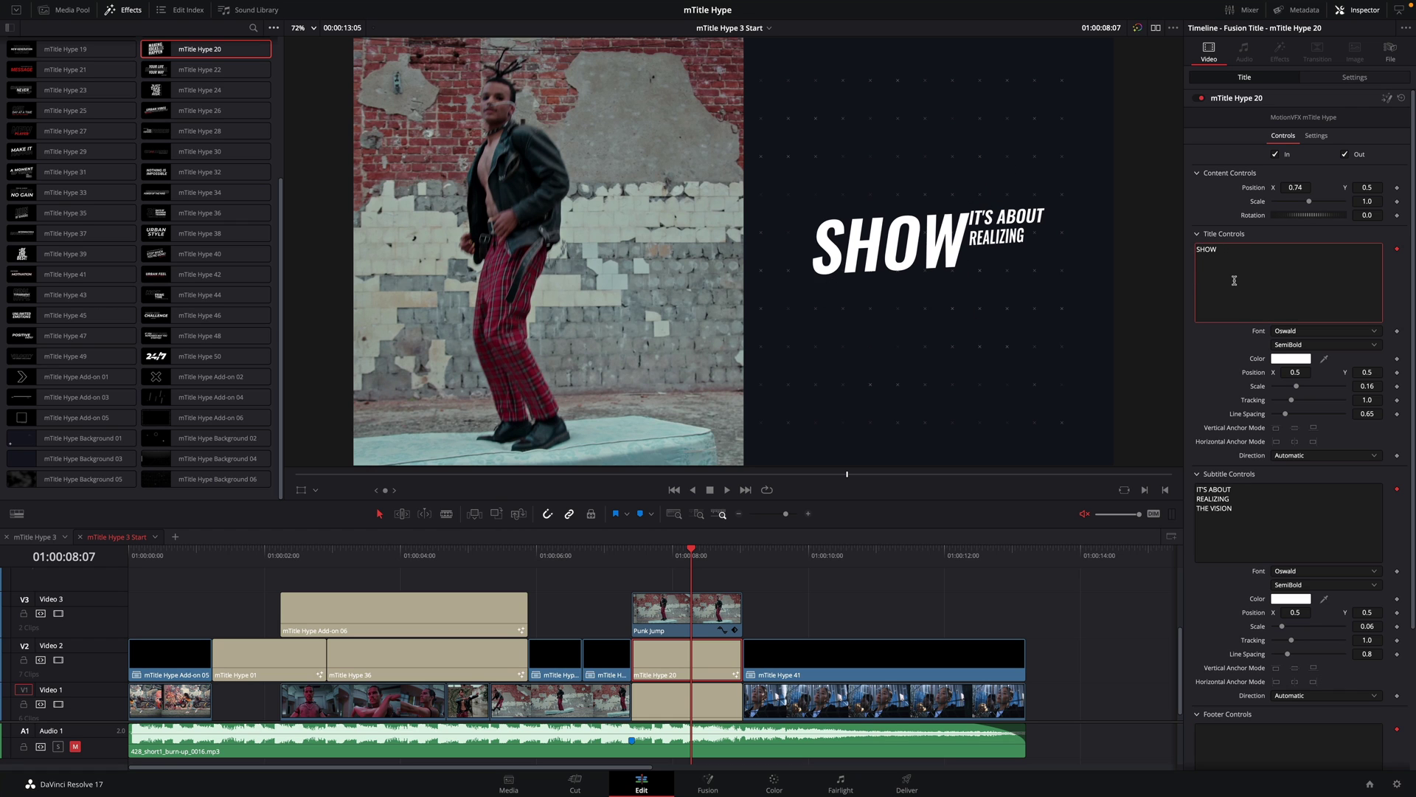
type("YOUR")
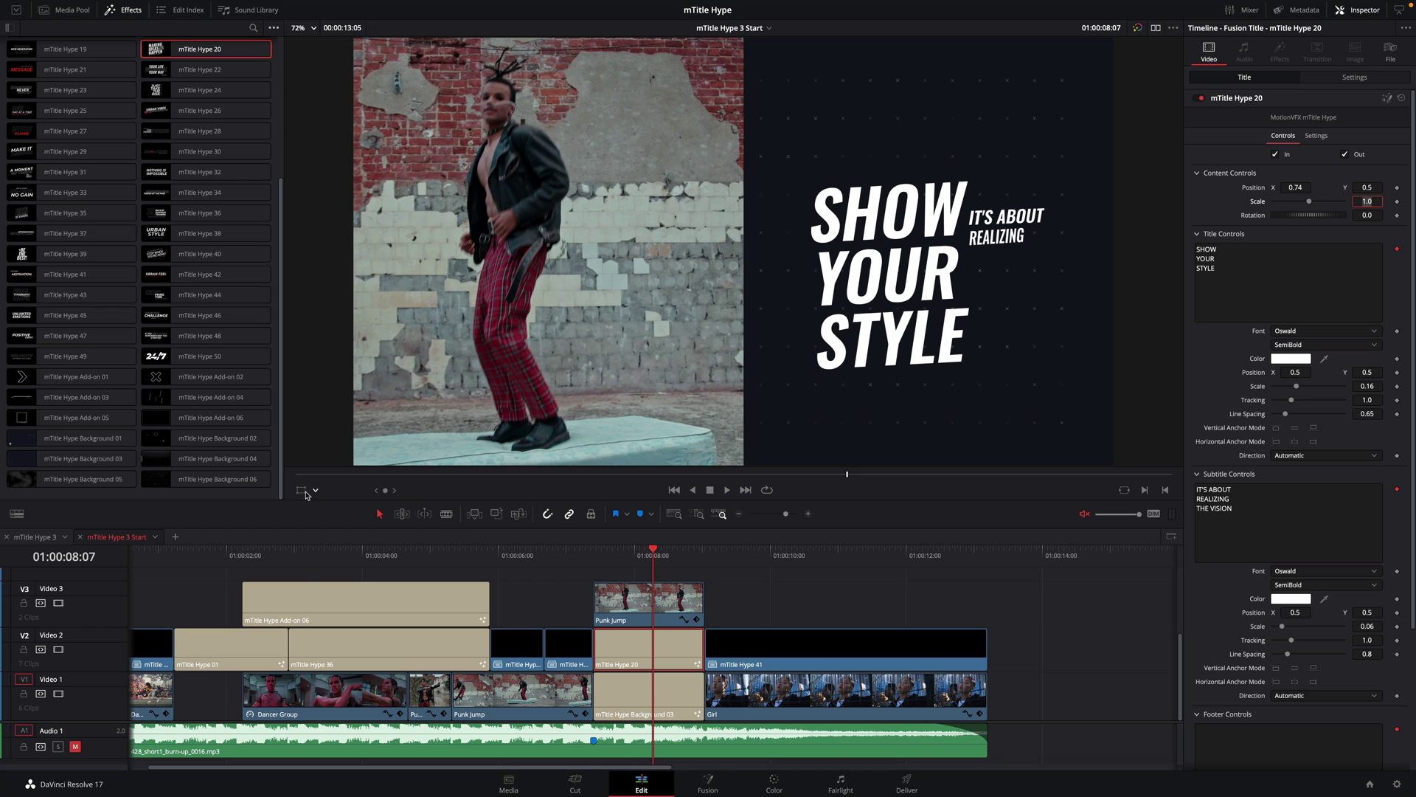
Step: With Fusion Overlay on, drag SHOW YOUR STYLE slightly up and right in the viewer
left_click(312, 490)
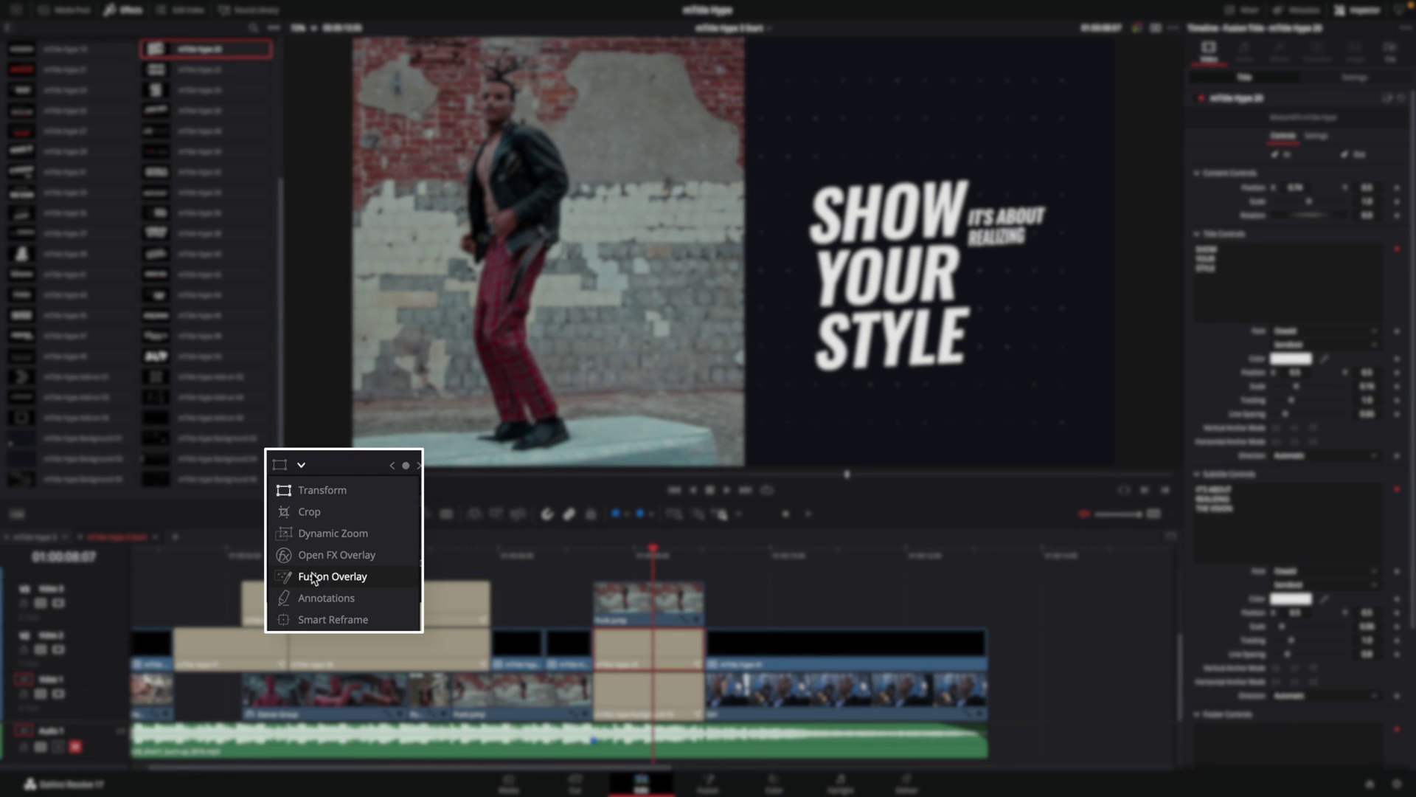
left_click(316, 577)
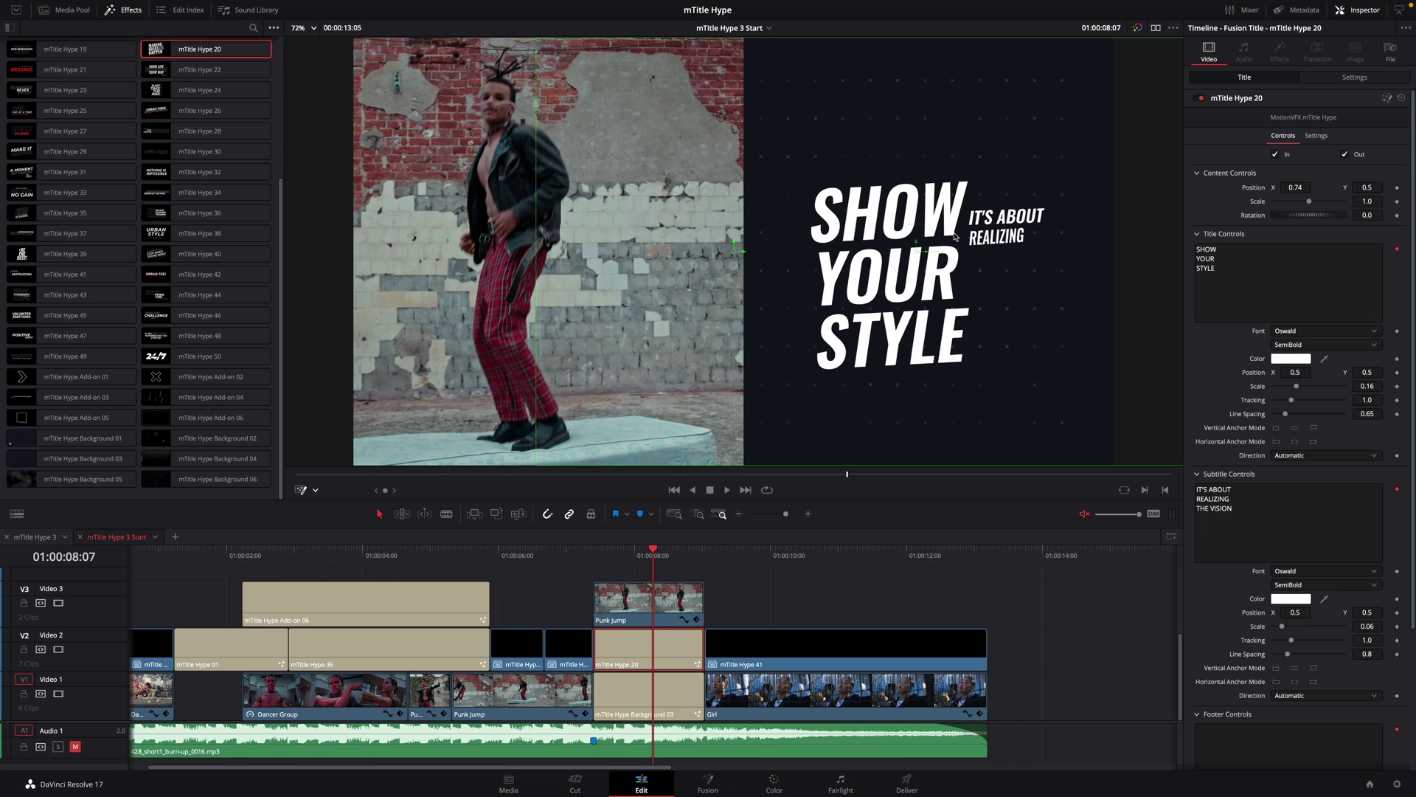
left_click_drag(918, 242, 918, 216)
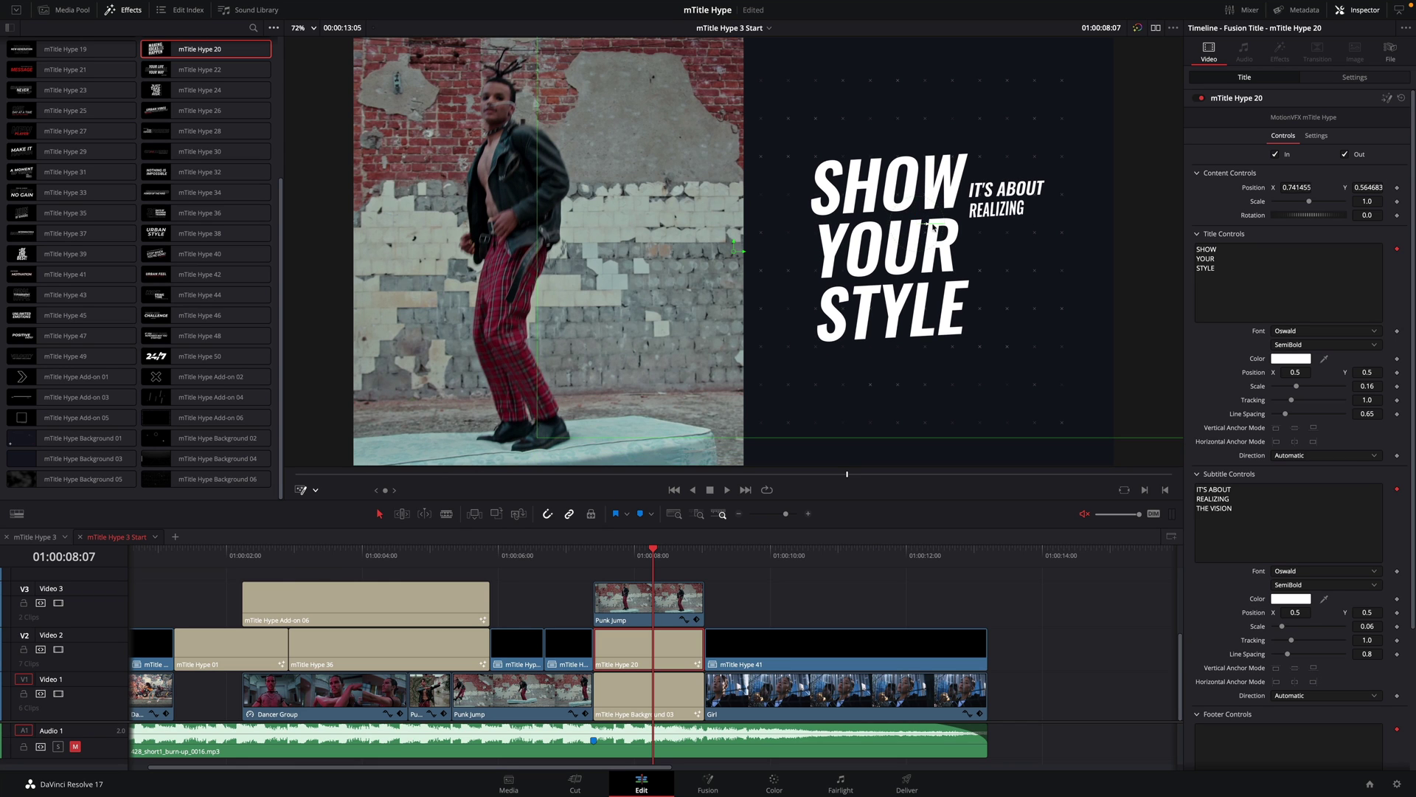
left_click_drag(934, 225, 954, 226)
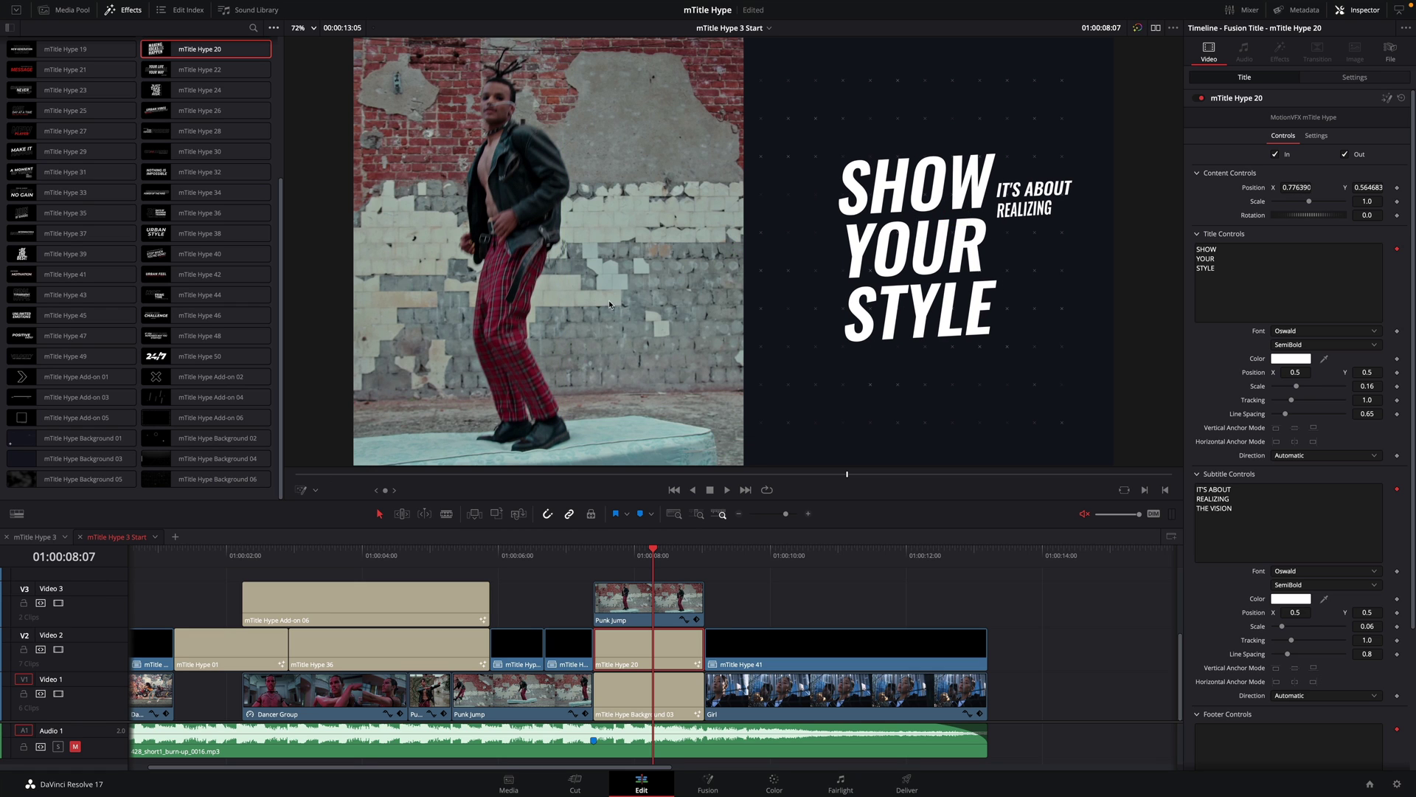
Step: Uncheck Out in mTitle Hype Background 03's Controls on Video 1
left_click_drag(673, 554, 695, 558)
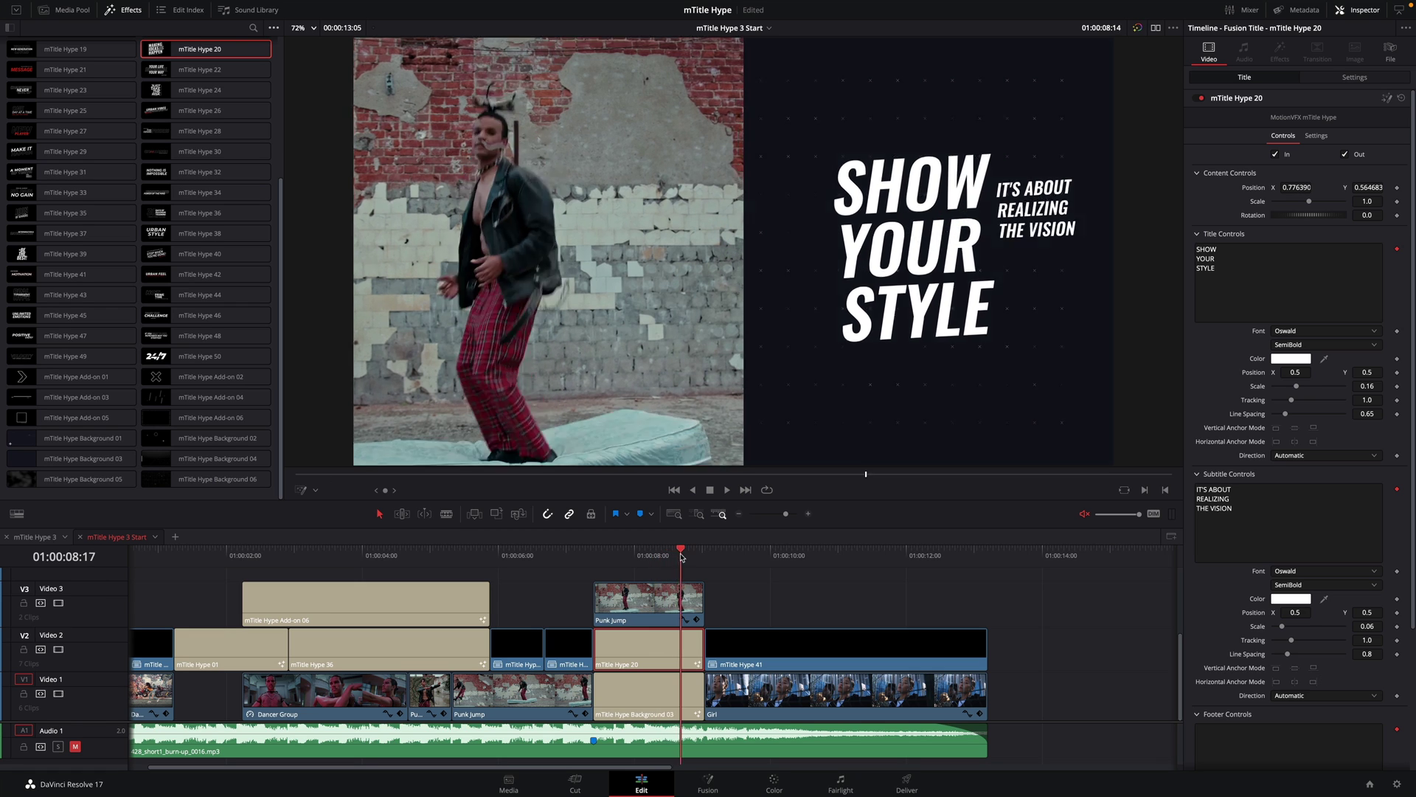
left_click(681, 694)
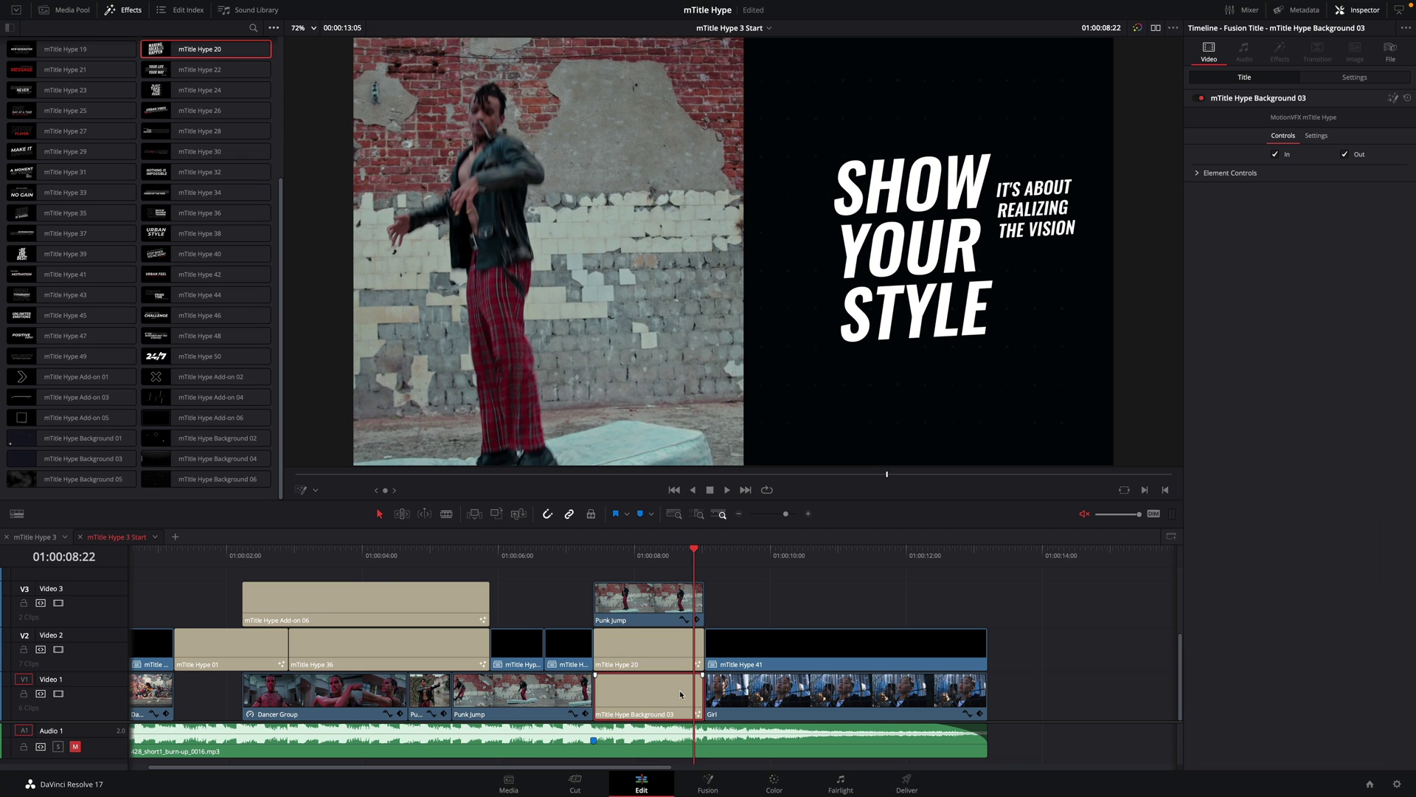
left_click(1344, 155)
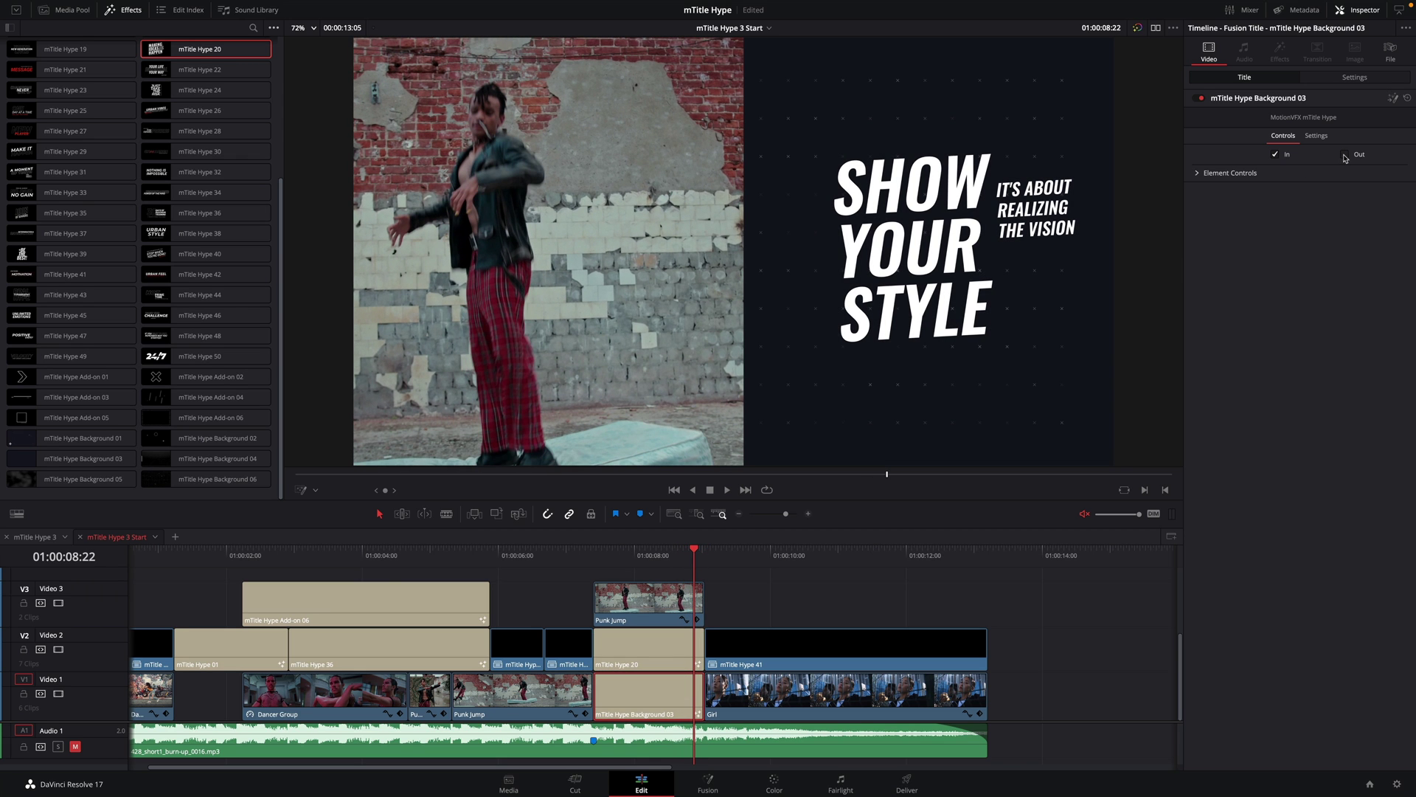